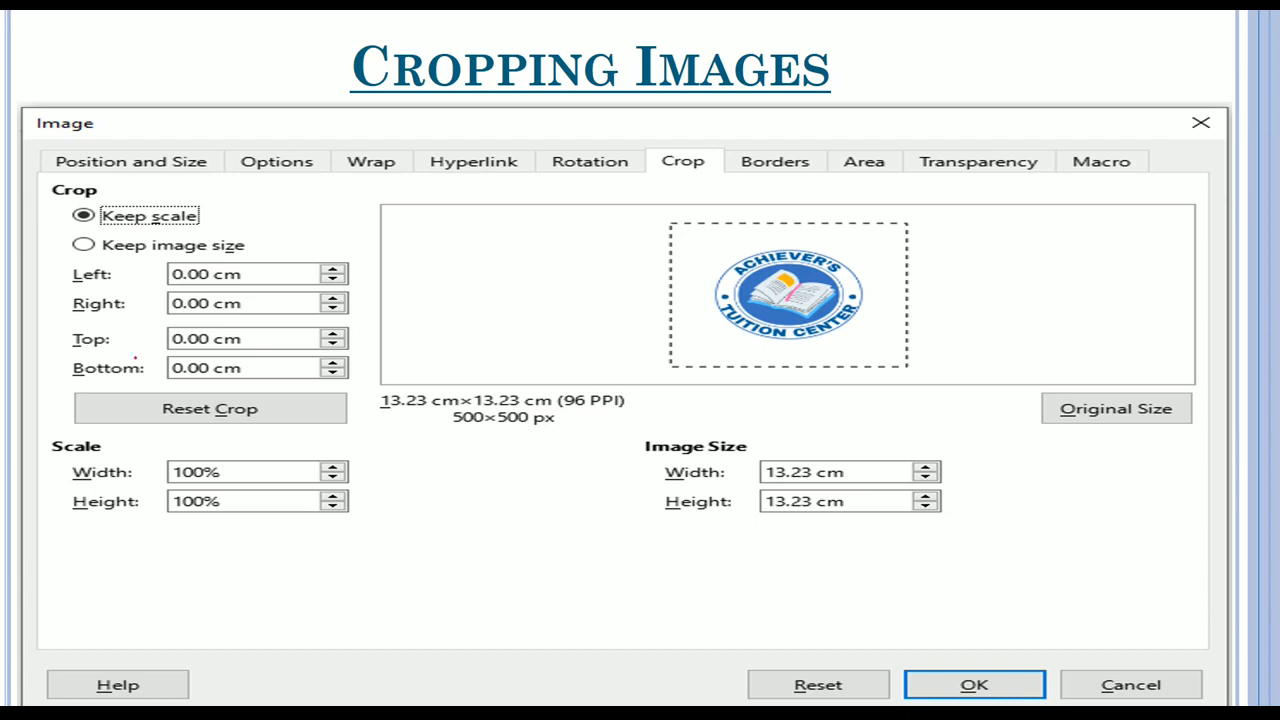
pyautogui.moveTo(193, 200)
pyautogui.mouseDown()
pyautogui.moveTo(222, 214)
pyautogui.moveTo(133, 190)
pyautogui.mouseUp()
pyautogui.moveTo(250, 231); pyautogui.dragTo(117, 243)
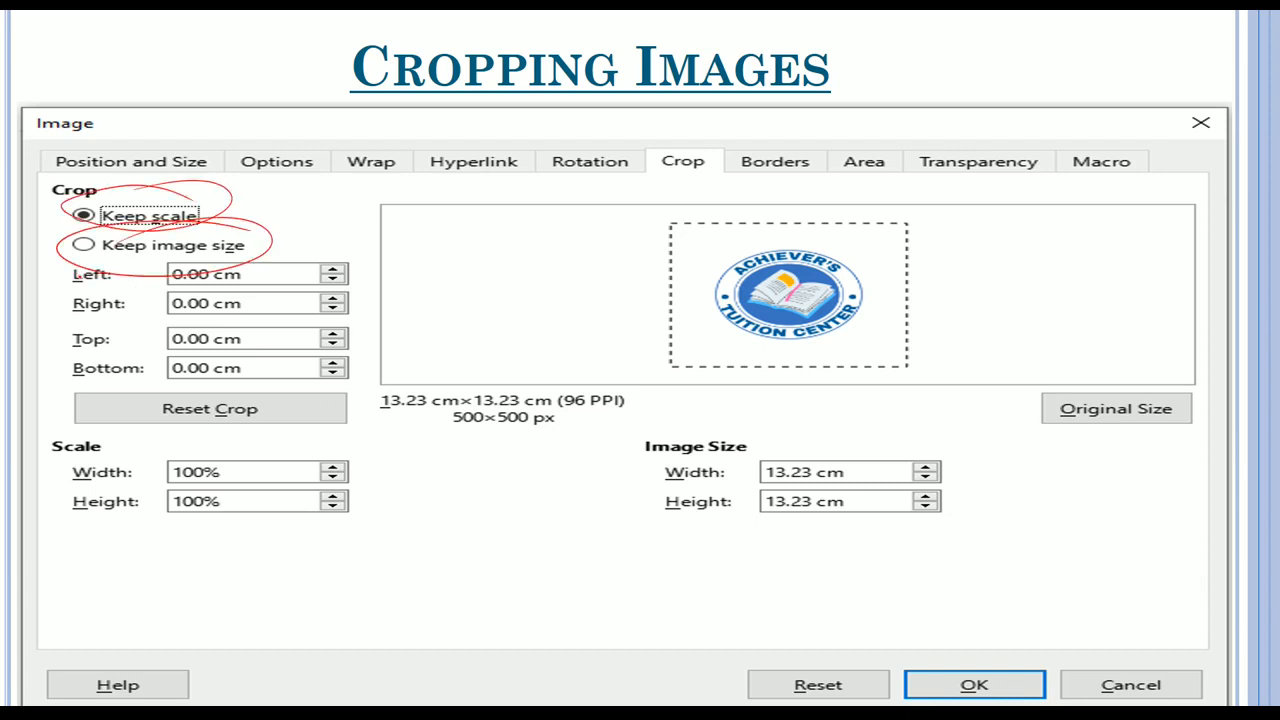
pyautogui.moveTo(216, 198)
pyautogui.mouseDown()
pyautogui.moveTo(352, 195)
pyautogui.moveTo(342, 203)
pyautogui.moveTo(408, 222)
pyautogui.mouseUp()
pyautogui.moveTo(431, 182)
pyautogui.mouseDown()
pyautogui.moveTo(436, 208)
pyautogui.moveTo(421, 212)
pyautogui.moveTo(474, 186)
pyautogui.moveTo(481, 214)
pyautogui.mouseUp()
pyautogui.click(450, 209)
pyautogui.click(449, 192)
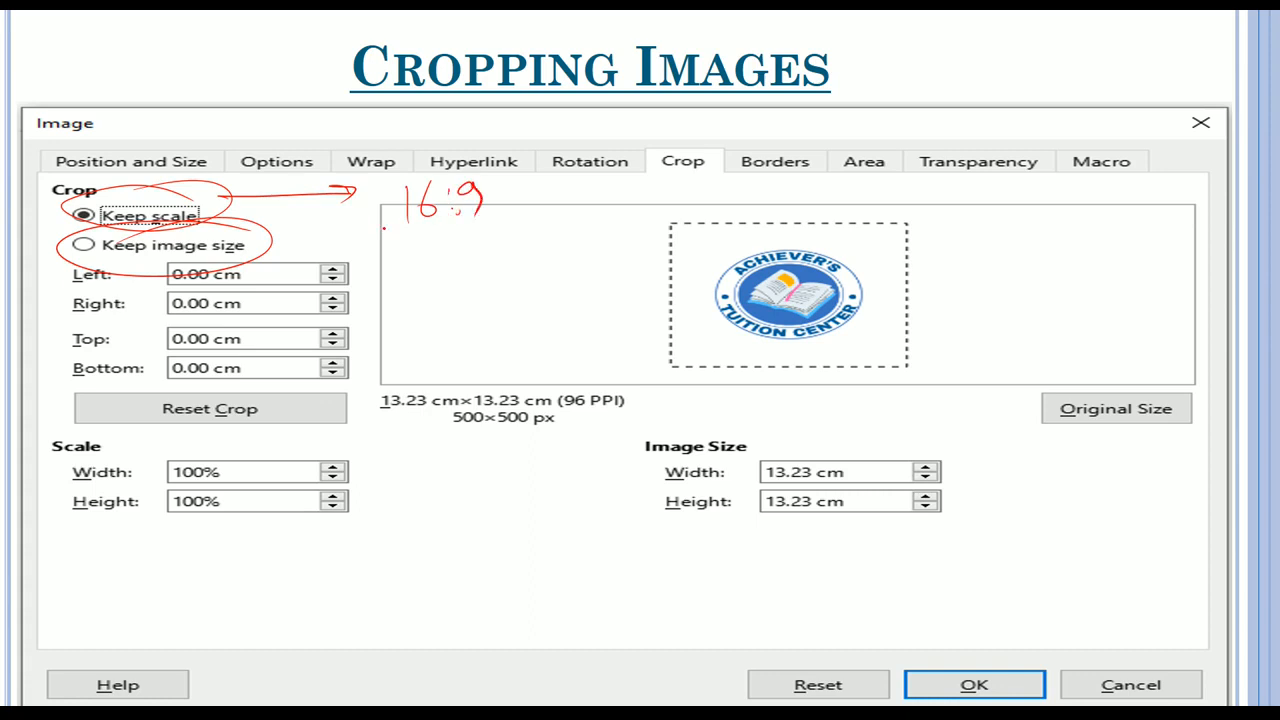
pyautogui.moveTo(456, 213); pyautogui.dragTo(456, 284)
pyautogui.moveTo(479, 233); pyautogui.dragTo(491, 270)
pyautogui.moveTo(566, 206)
pyautogui.mouseDown()
pyautogui.moveTo(562, 228)
pyautogui.moveTo(578, 242)
pyautogui.moveTo(606, 240)
pyautogui.moveTo(640, 182)
pyautogui.mouseUp()
pyautogui.moveTo(546, 200); pyautogui.dragTo(664, 258)
pyautogui.moveTo(638, 196); pyautogui.dragTo(662, 258)
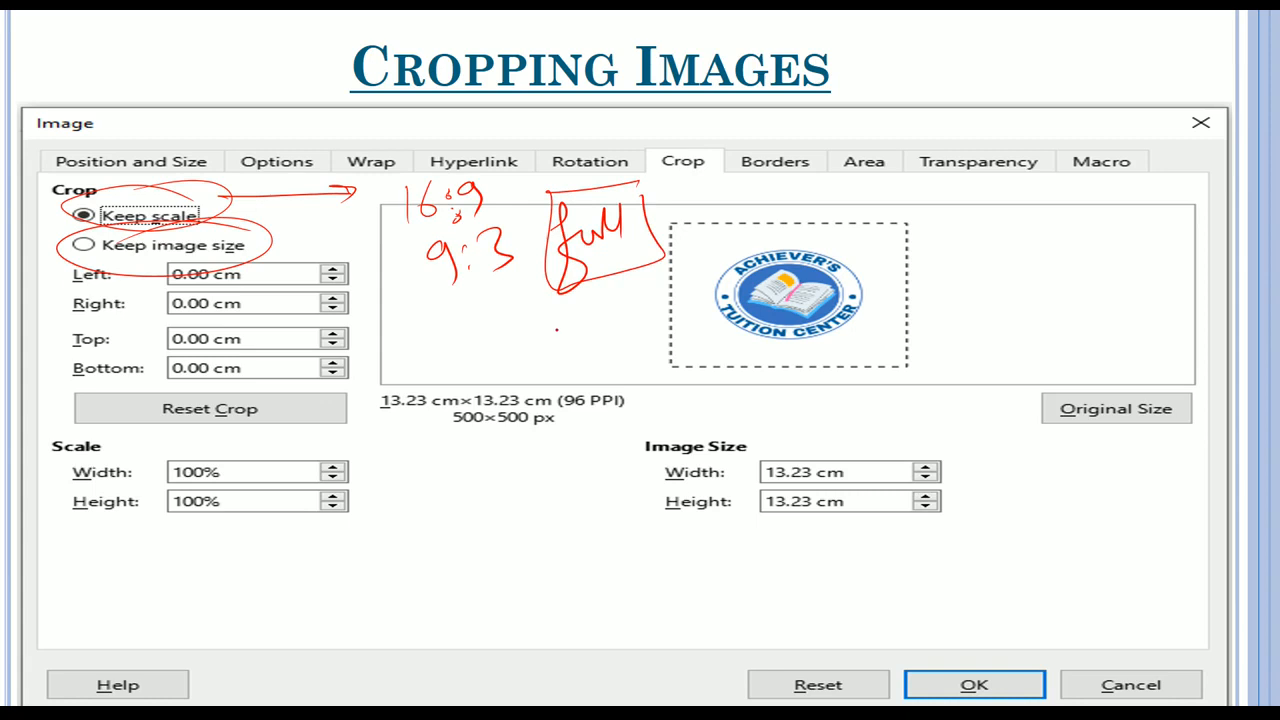
pyautogui.moveTo(467, 375); pyautogui.dragTo(513, 362)
pyautogui.moveTo(522, 332)
pyautogui.mouseDown()
pyautogui.moveTo(546, 328)
pyautogui.moveTo(570, 360)
pyautogui.mouseUp()
pyautogui.moveTo(251, 247); pyautogui.dragTo(330, 208)
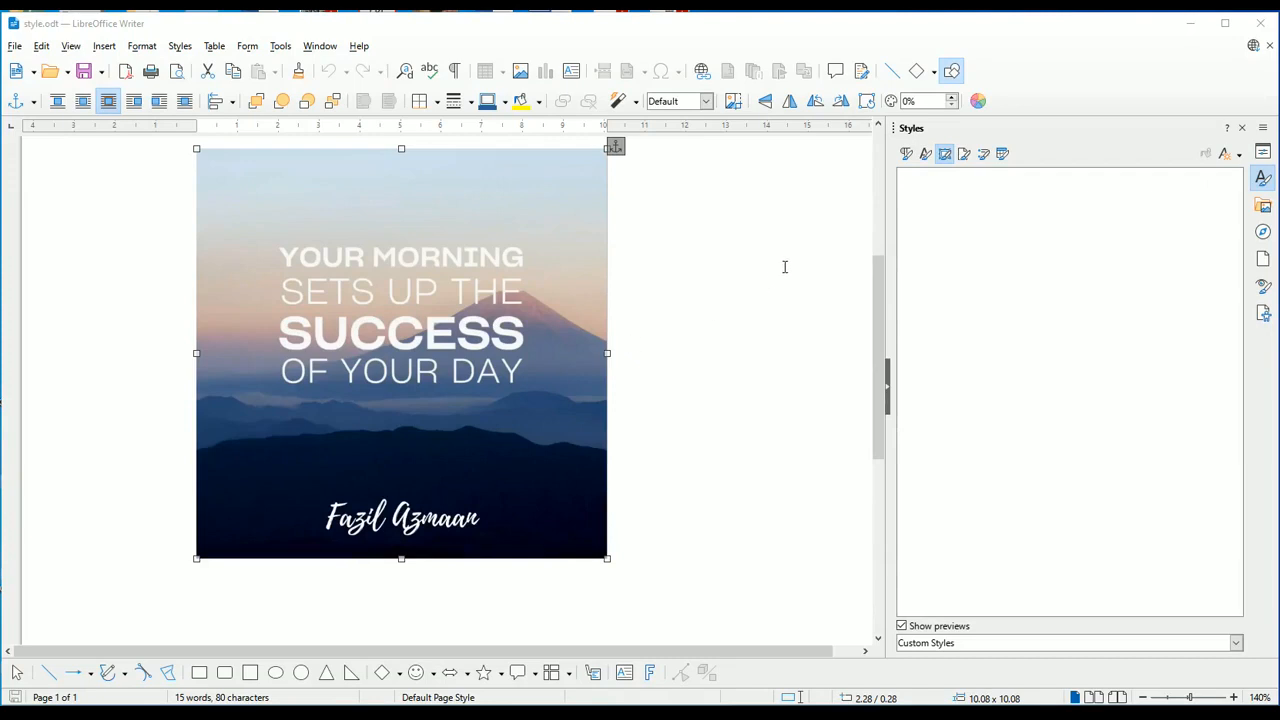
# - Invert the colours of the mountain quote image, and invert them again to restore the original colours
pyautogui.scroll(1, 788, 283)
pyautogui.click(787, 285)
pyautogui.scroll(4, 787, 285)
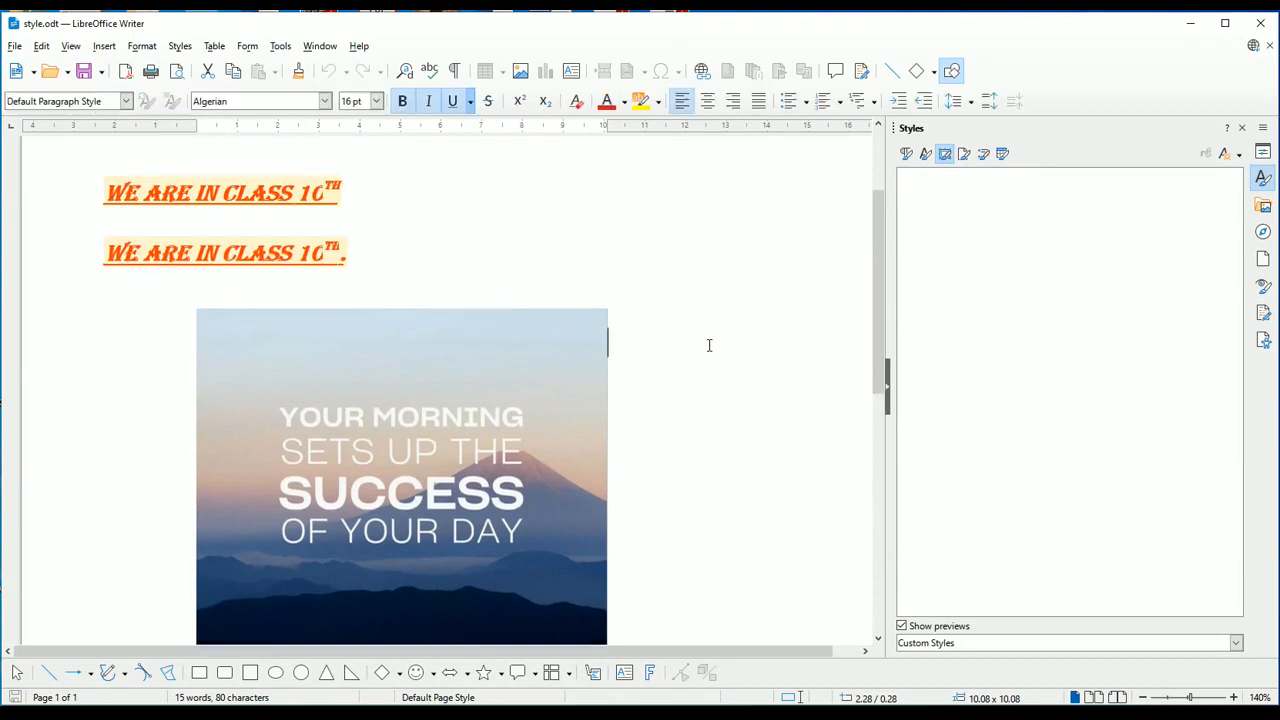
pyautogui.scroll(-1, 709, 343)
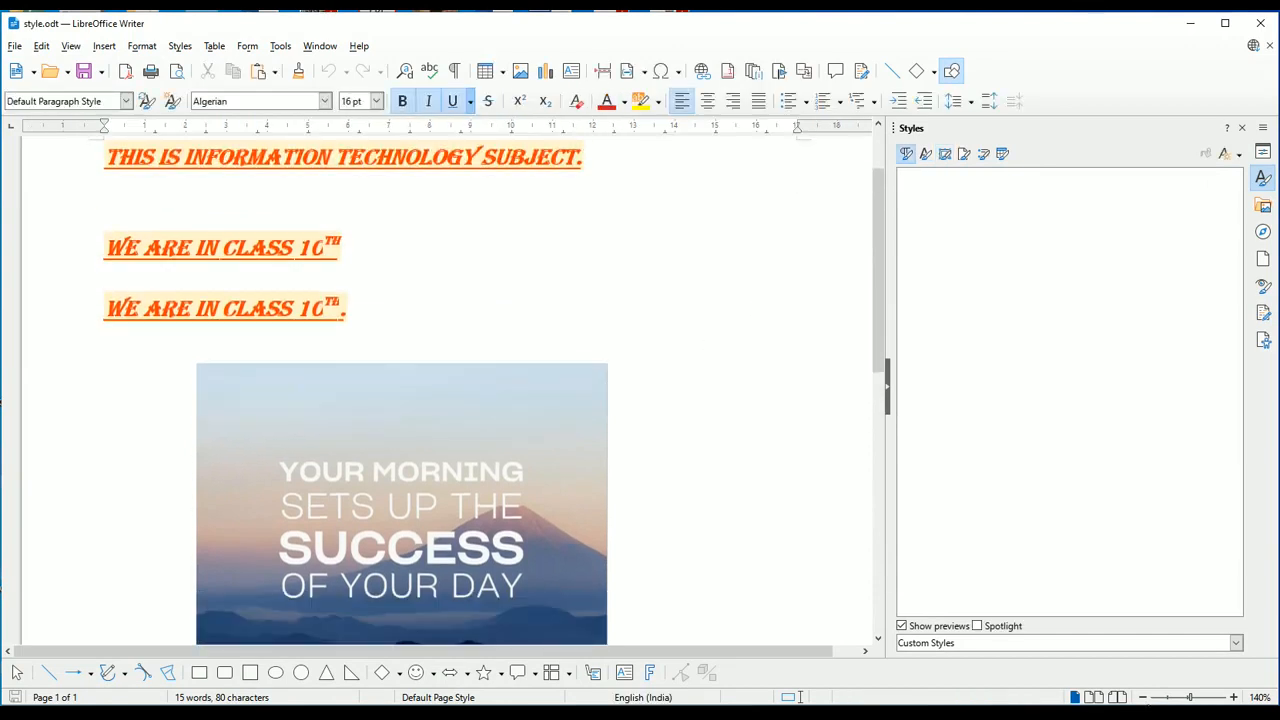
pyautogui.click(1144, 697)
pyautogui.click(1144, 697)
pyautogui.click(1144, 697)
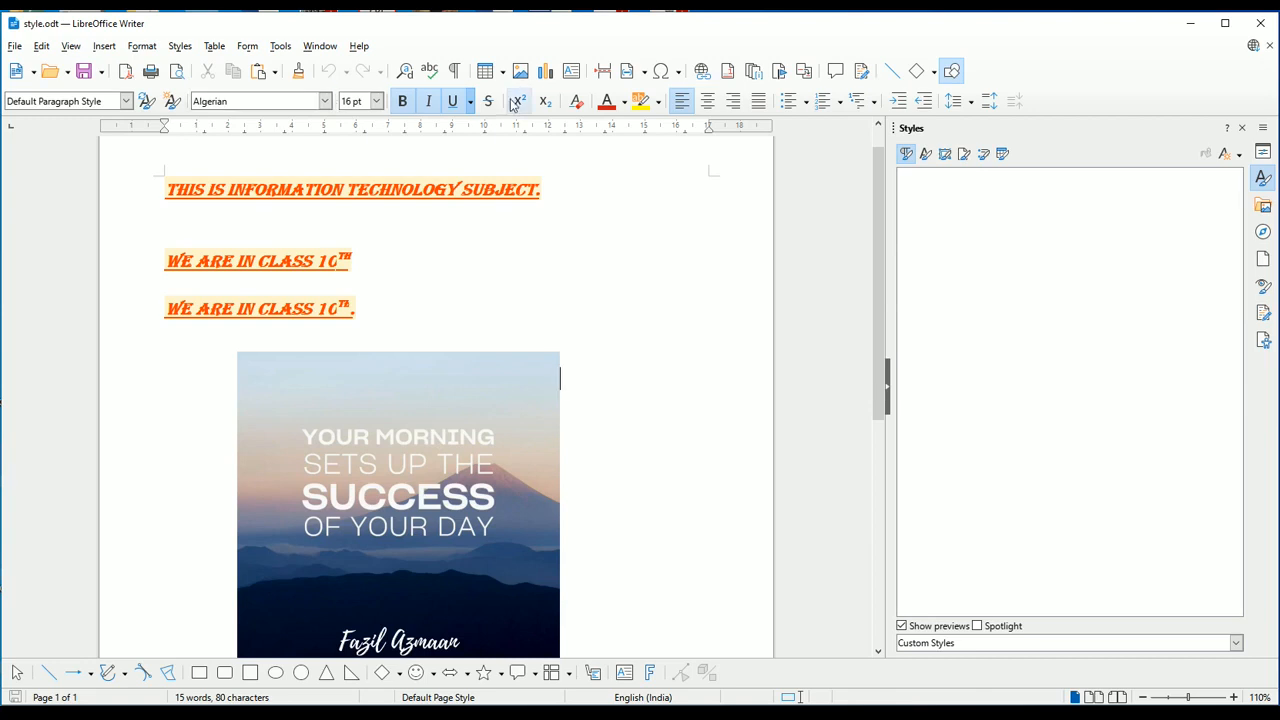
pyautogui.click(430, 378)
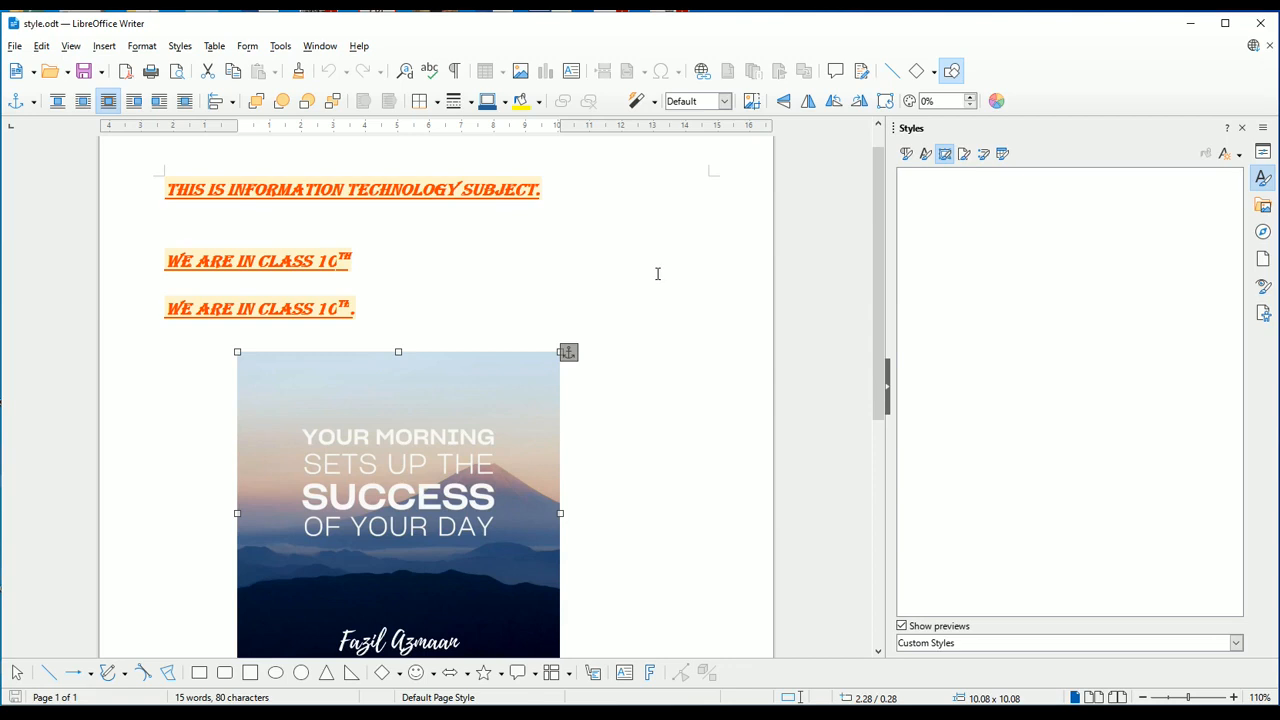
pyautogui.click(656, 102)
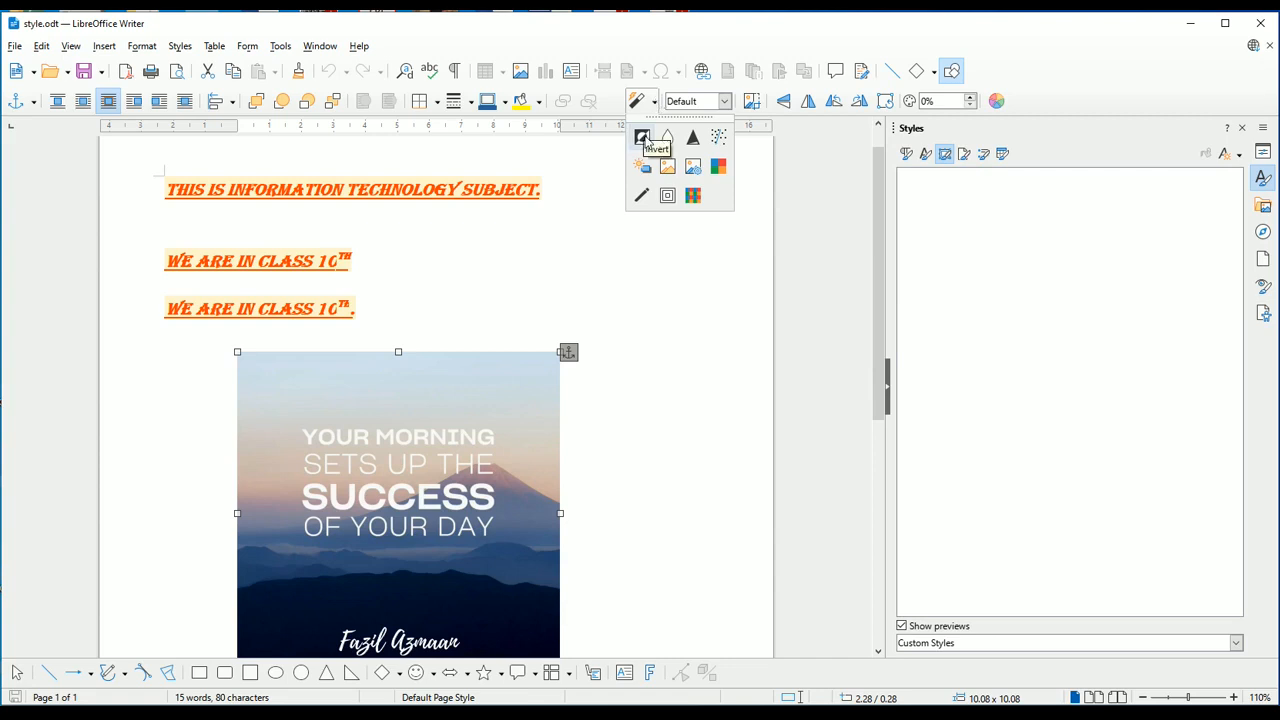
pyautogui.click(643, 138)
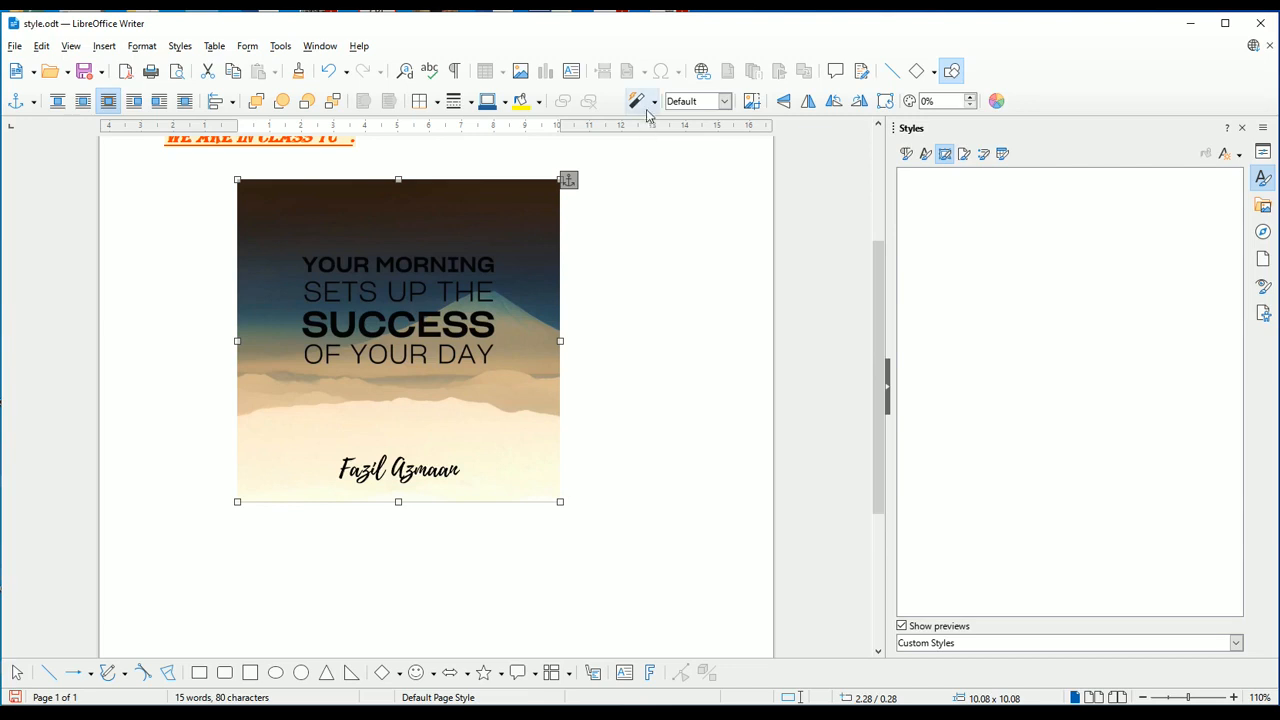
pyautogui.click(652, 103)
pyautogui.click(646, 135)
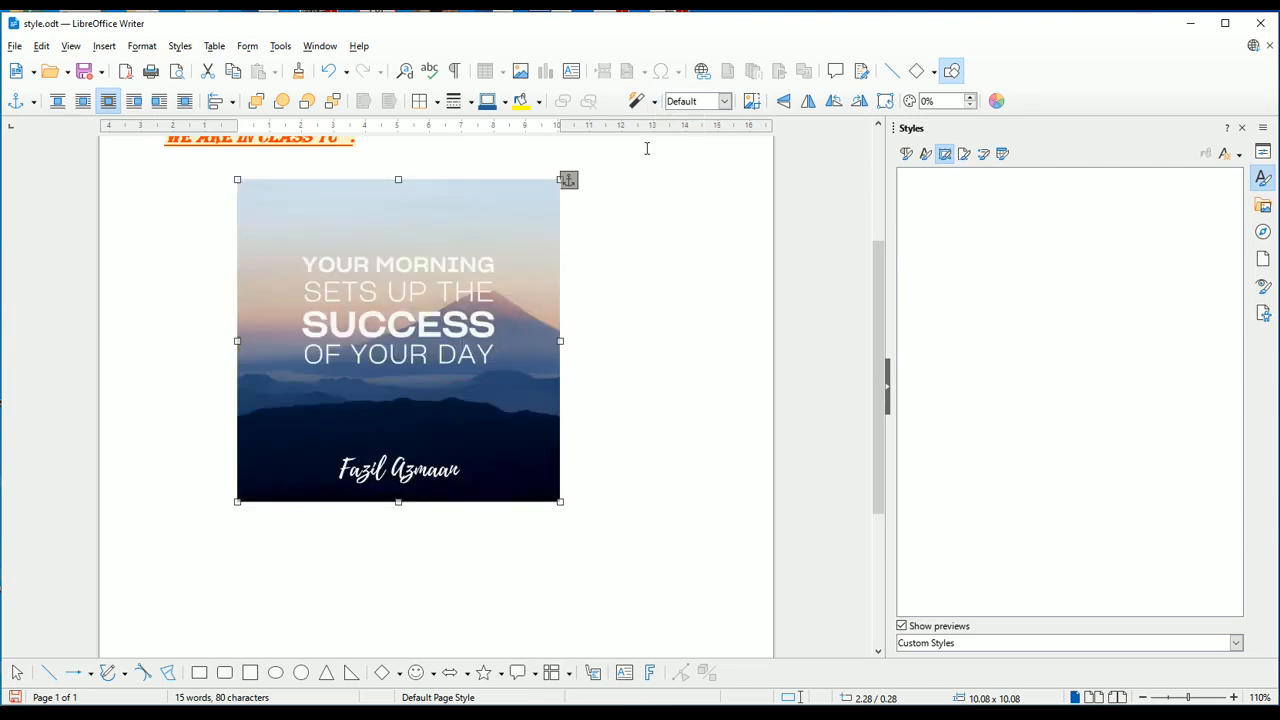
# - Apply the Smooth filter to the quote image with a smooth radius of 8.0
pyautogui.click(651, 103)
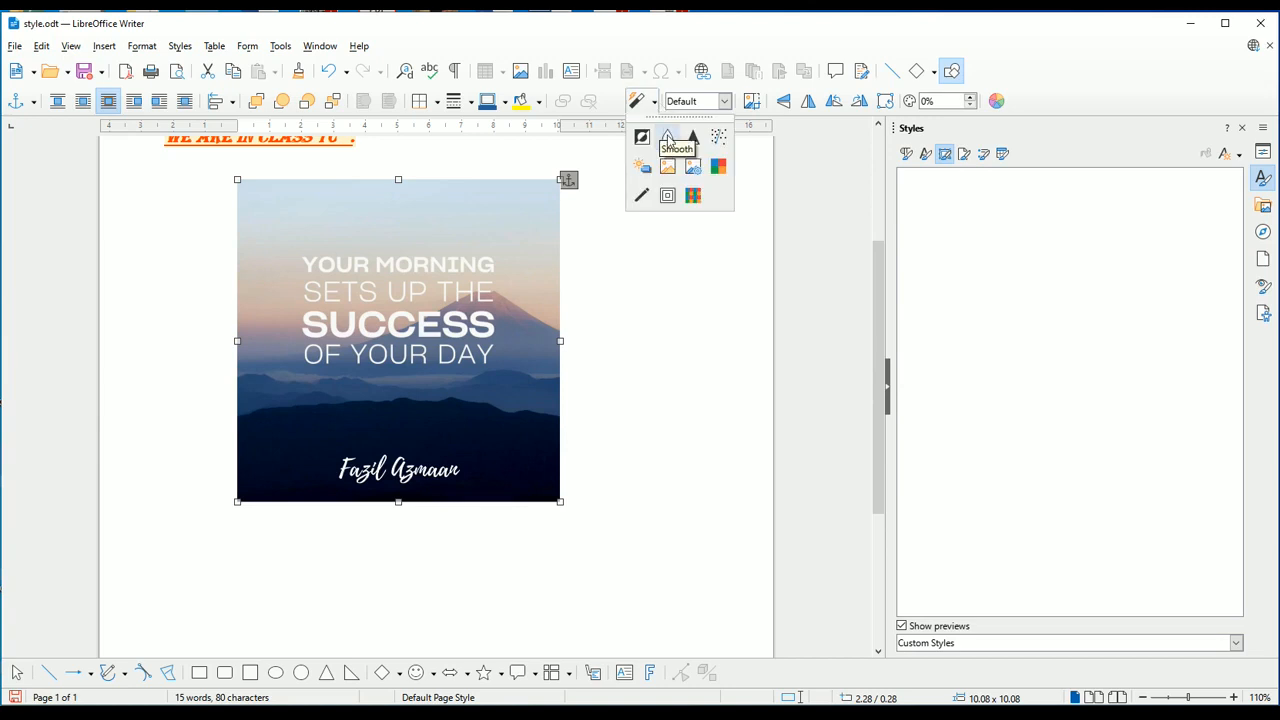
pyautogui.click(667, 137)
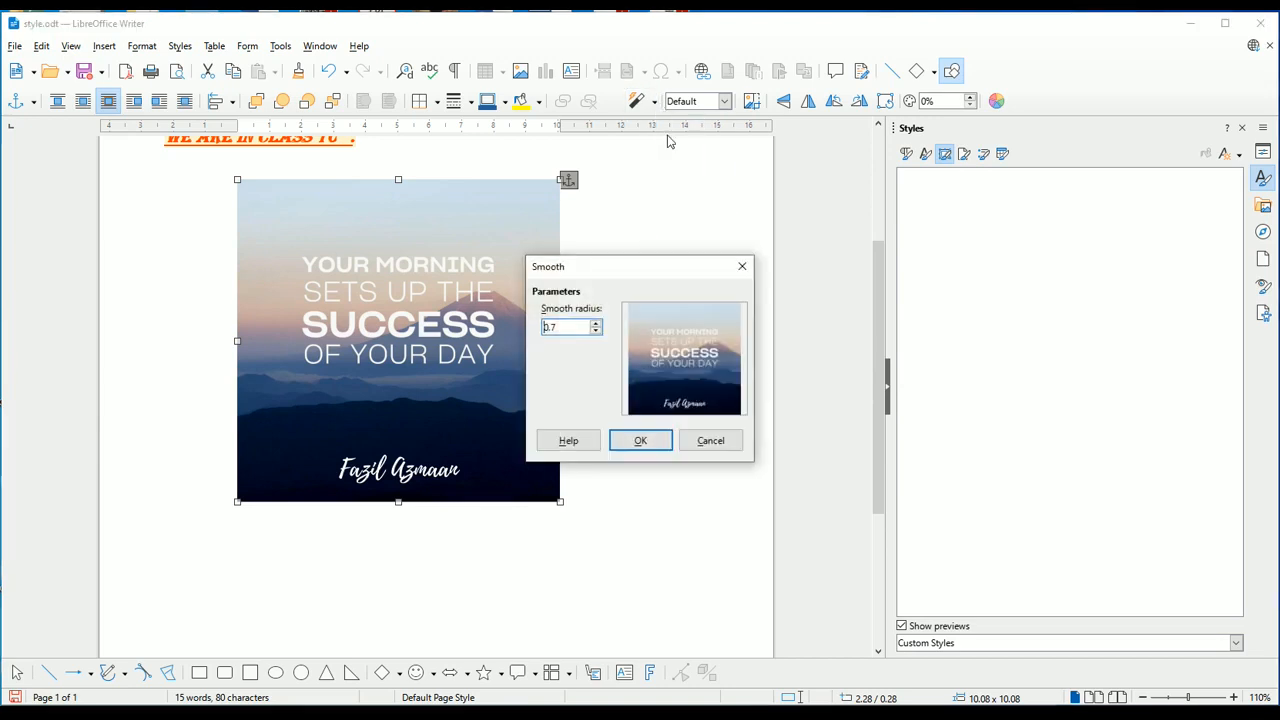
pyautogui.click(596, 325)
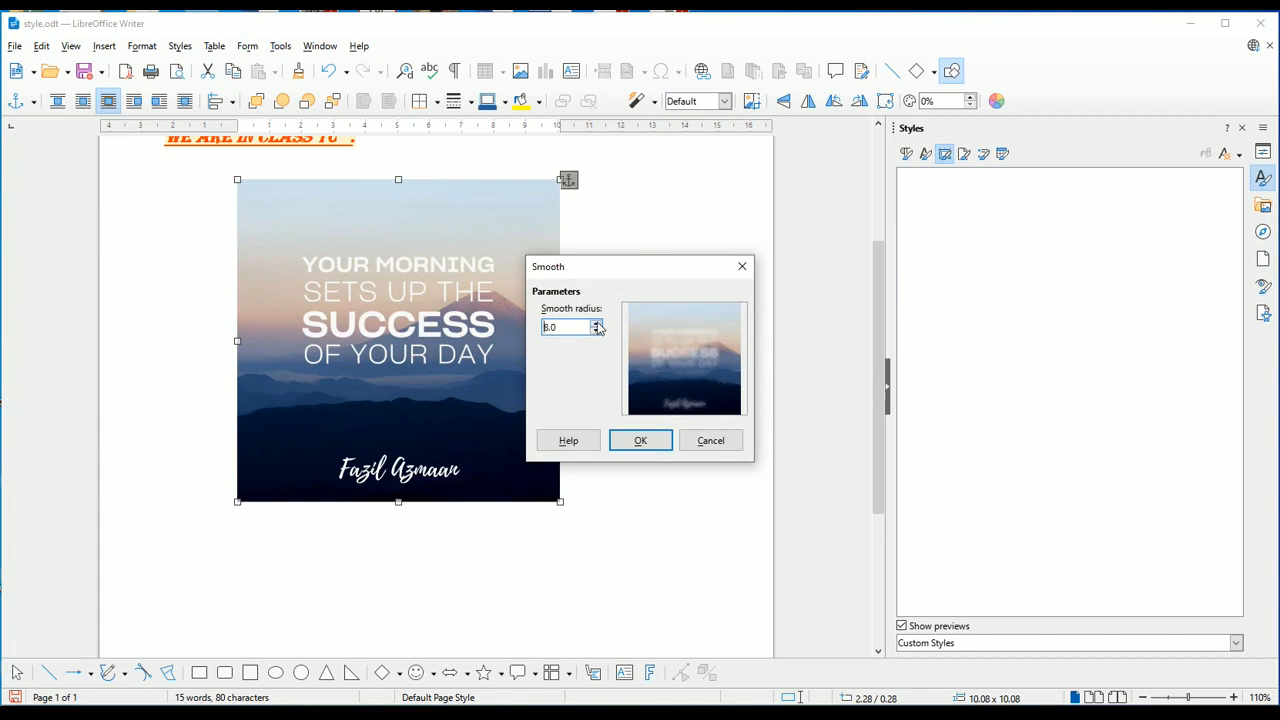
pyautogui.click(640, 442)
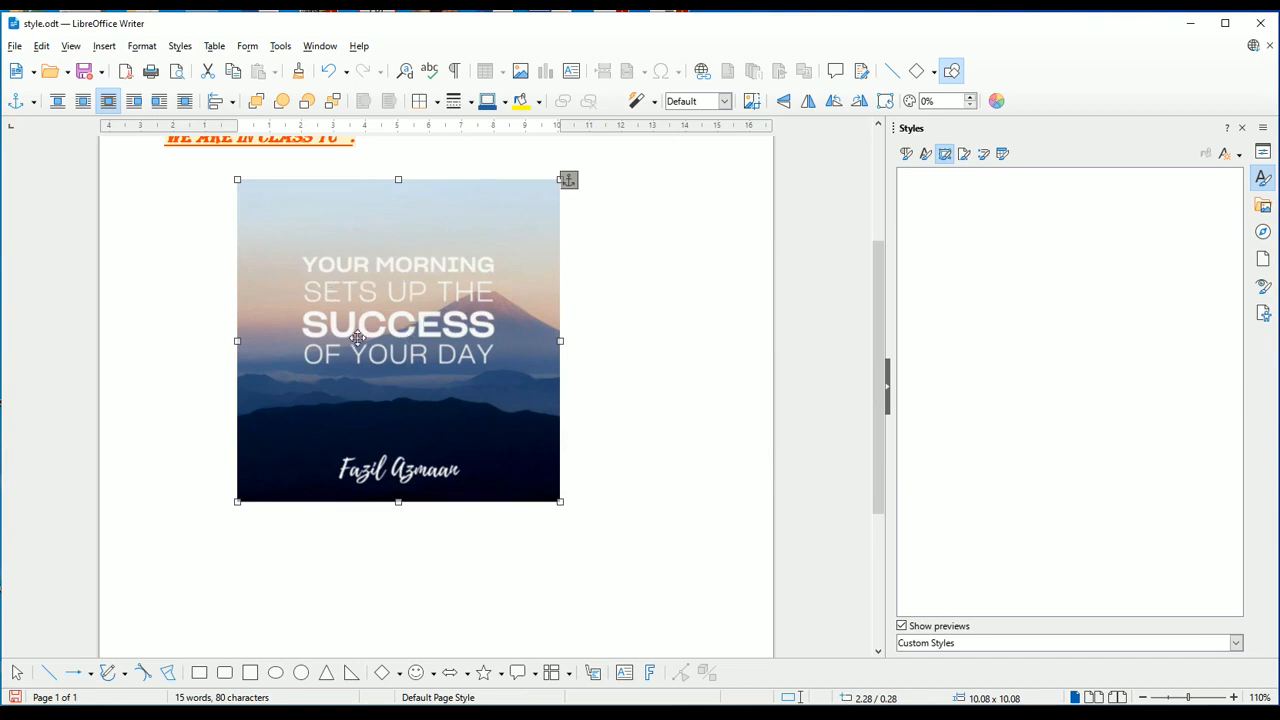
# - Smooth the quote image once more, using a smooth radius of 0.7
pyautogui.click(654, 101)
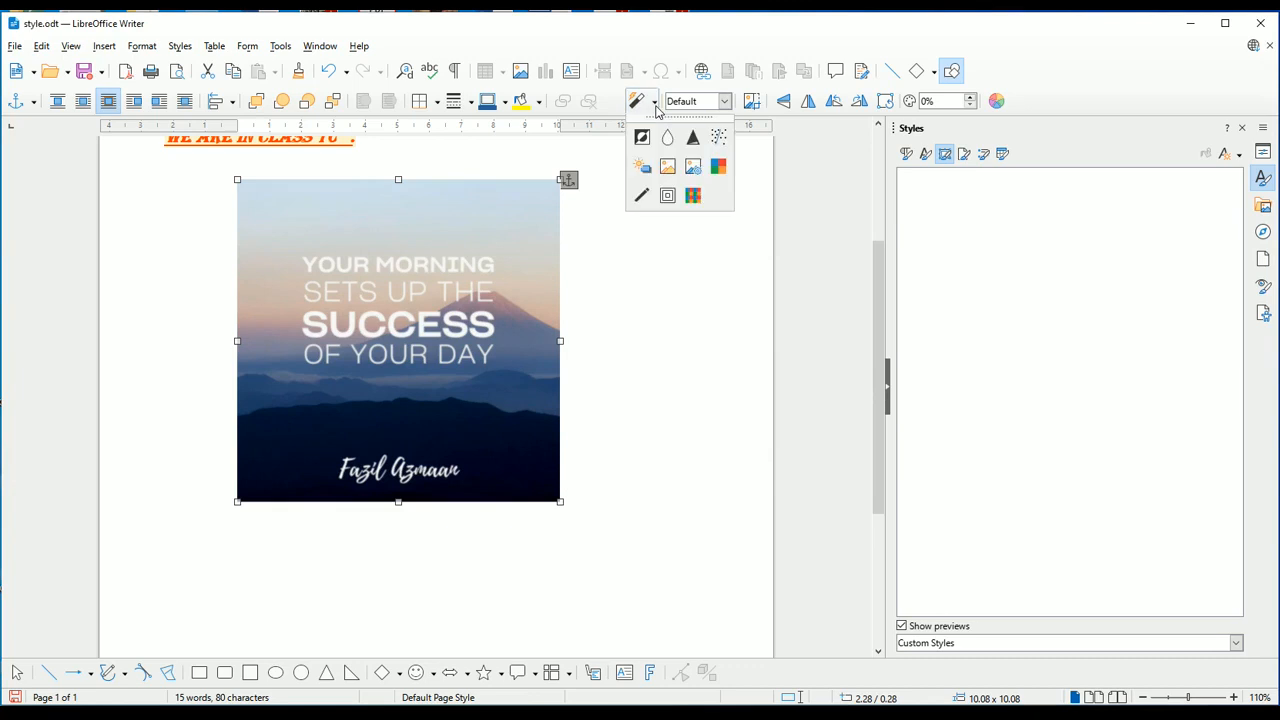
pyautogui.click(670, 141)
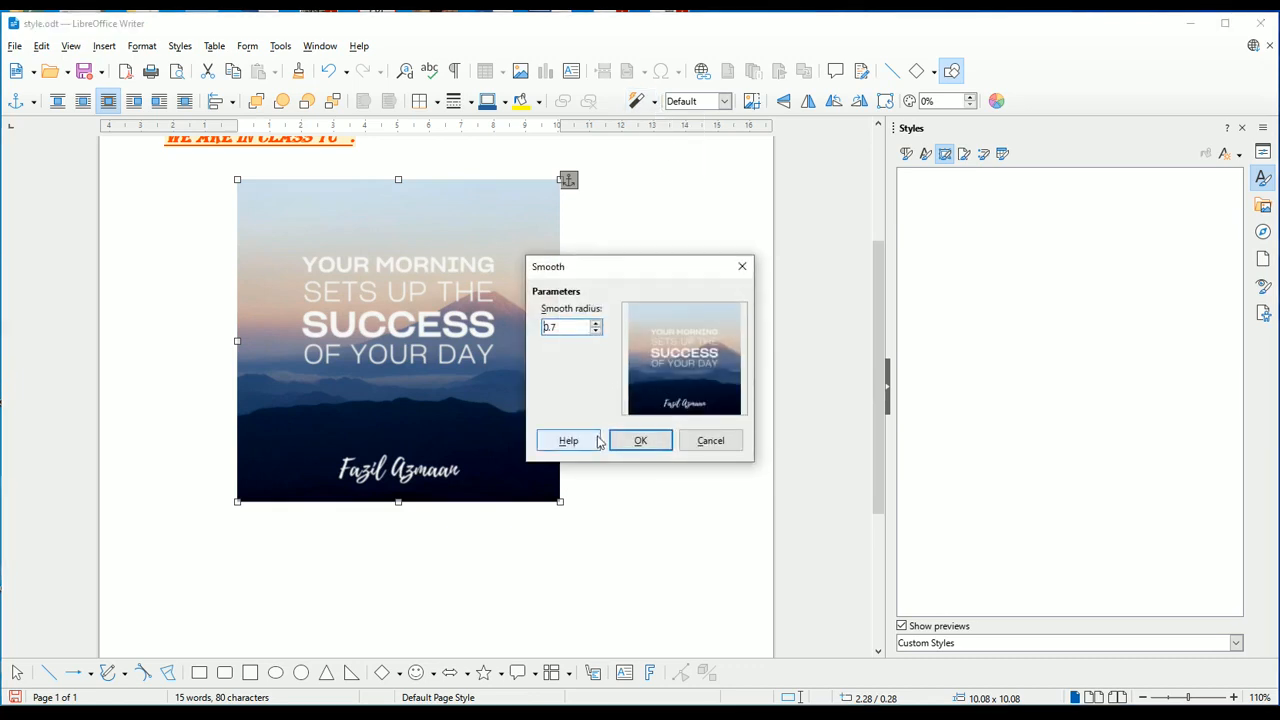
pyautogui.click(640, 440)
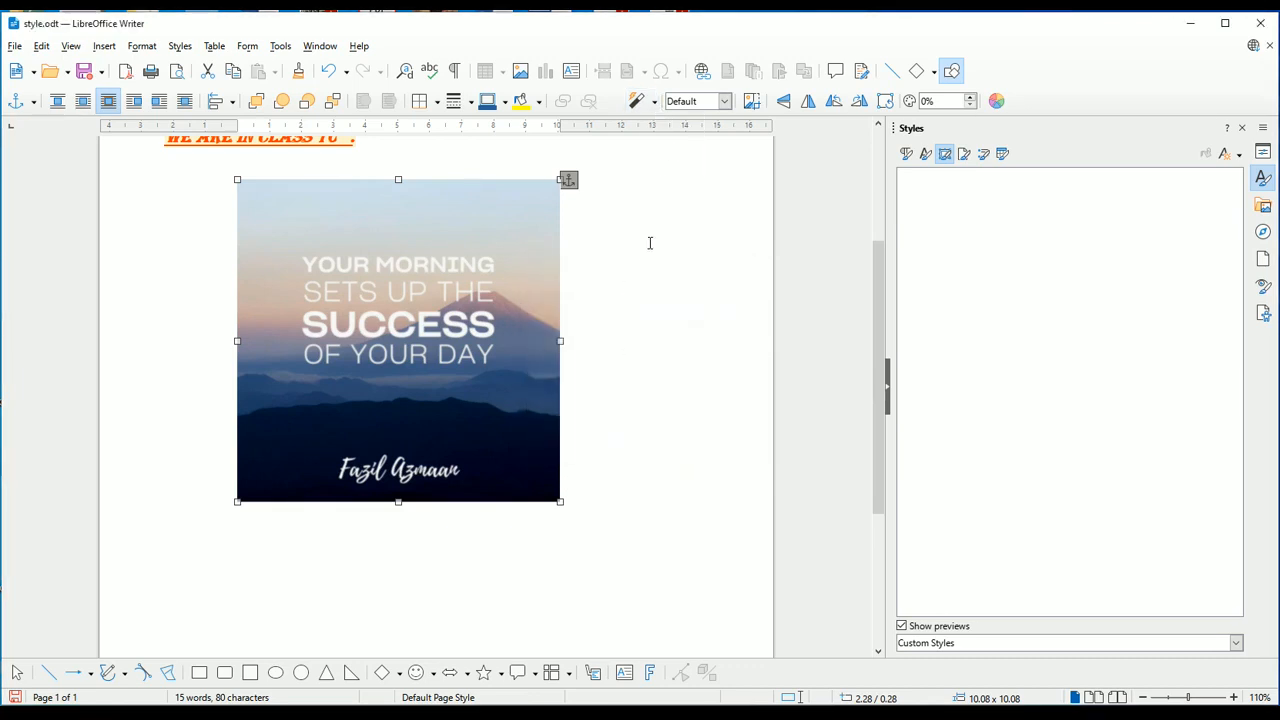
# - Apply the Sharpen filter and the Remove Noise filter to the quote image
pyautogui.click(655, 102)
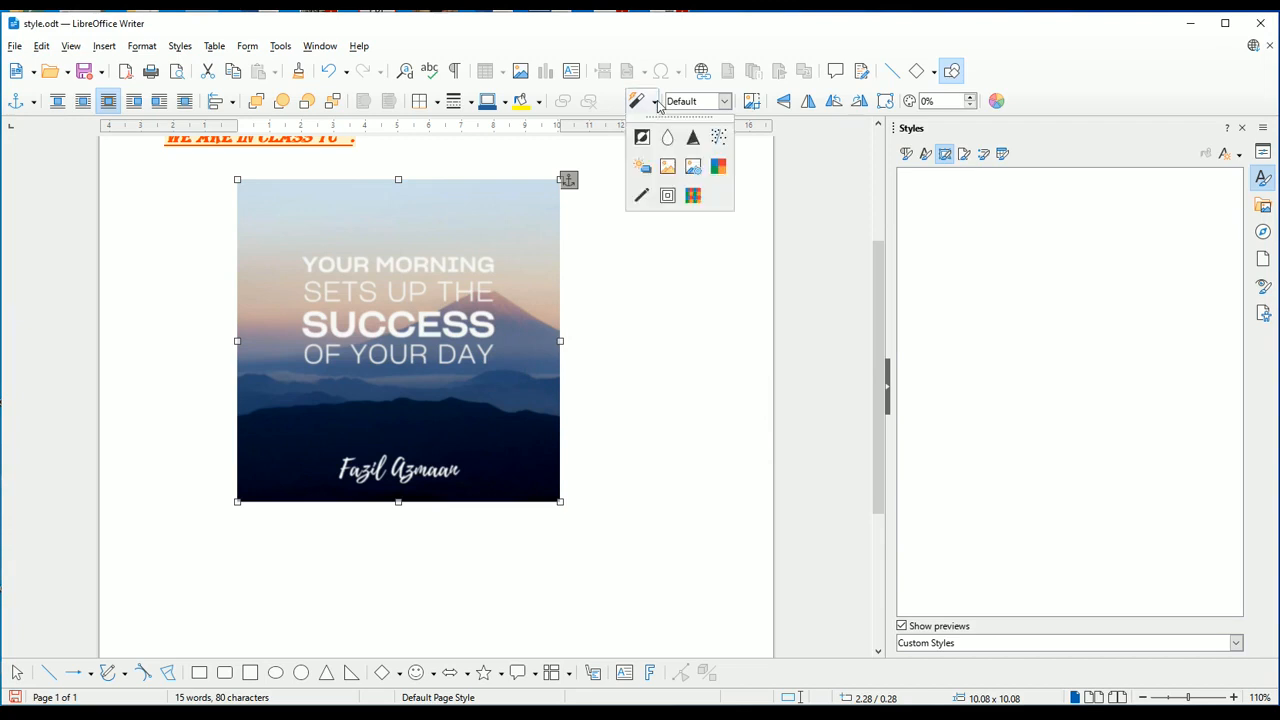
pyautogui.click(697, 142)
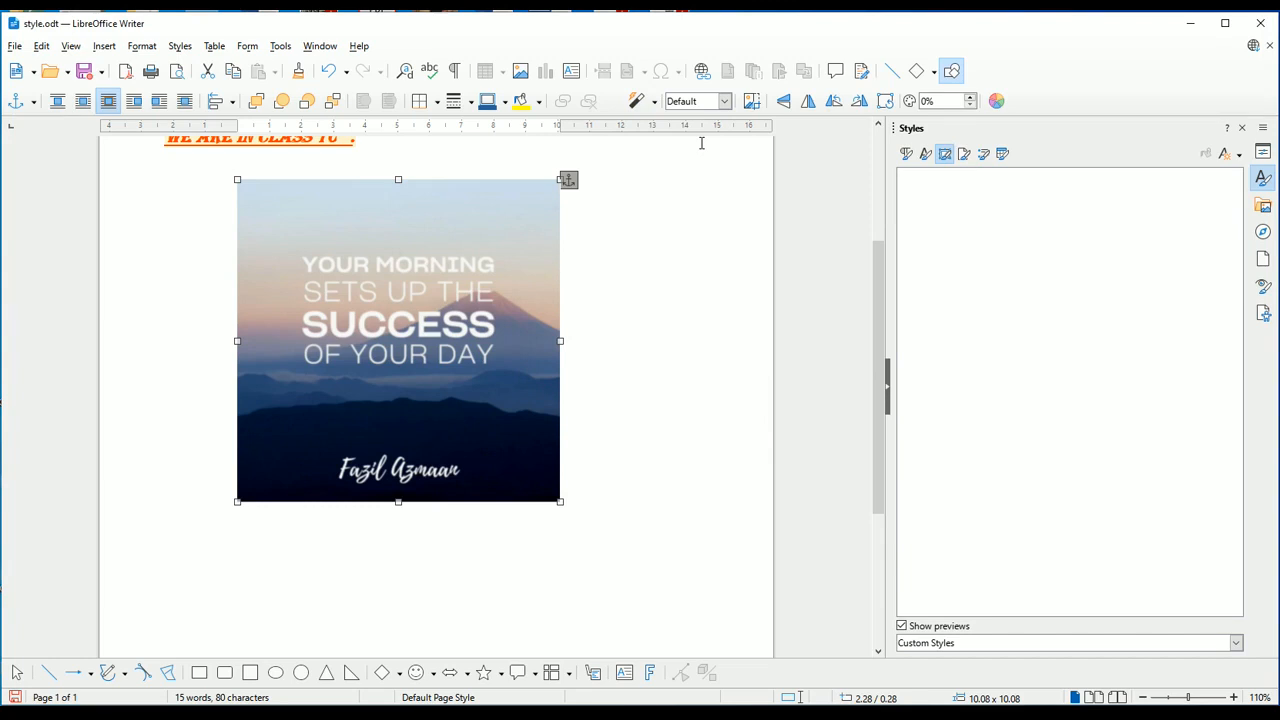
pyautogui.click(654, 102)
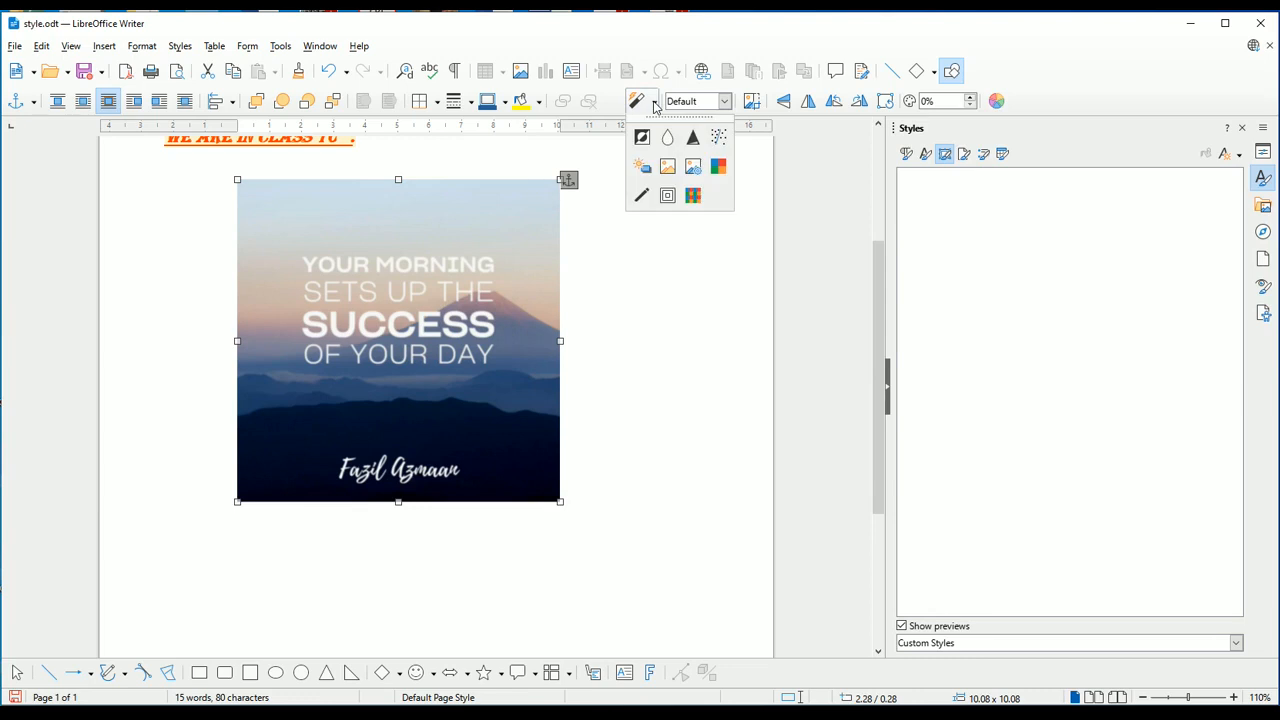
pyautogui.click(718, 143)
# - Start the Solarization filter for the quote image at a 50% threshold and turn on its Invert option
pyautogui.click(644, 170)
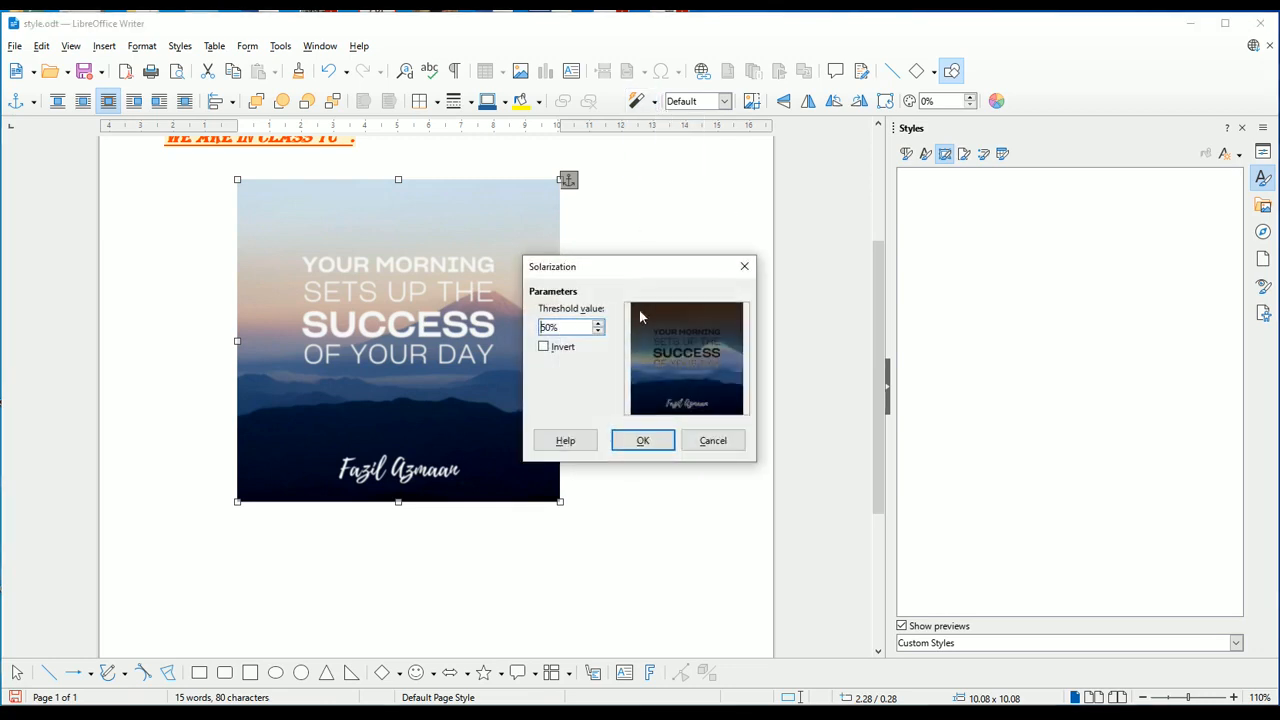
pyautogui.moveTo(610, 278); pyautogui.dragTo(706, 197)
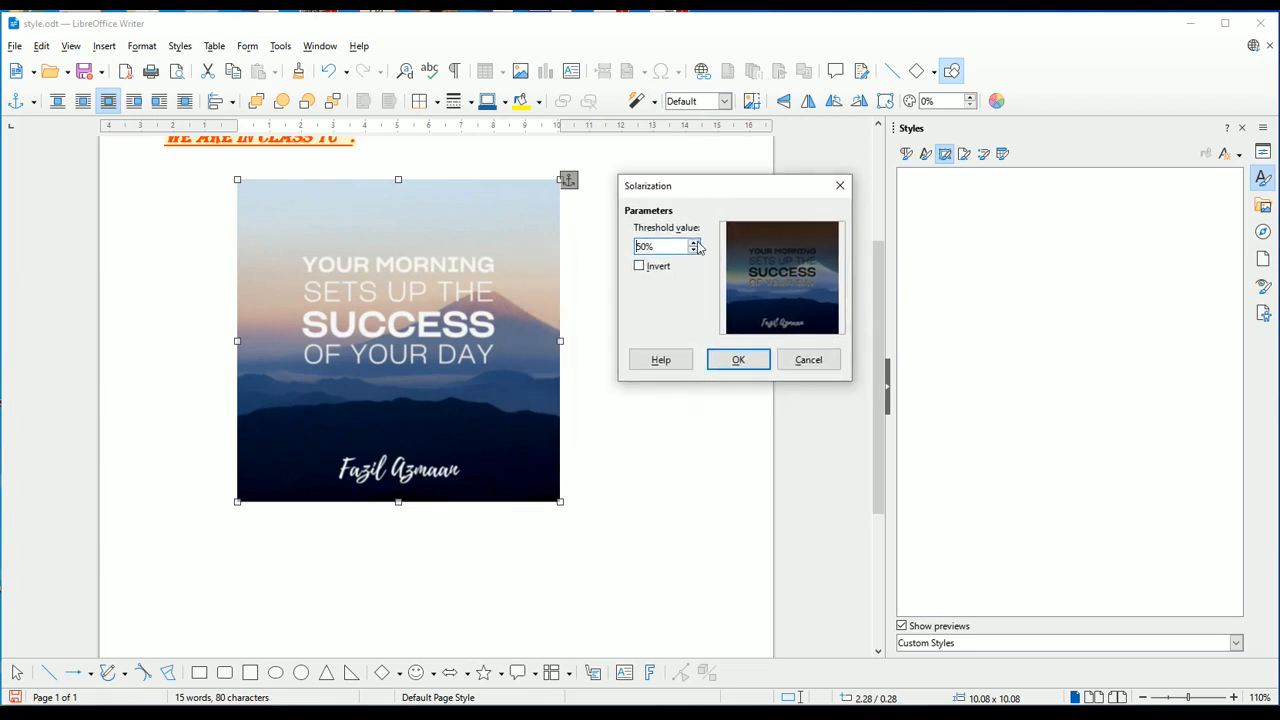
pyautogui.click(652, 267)
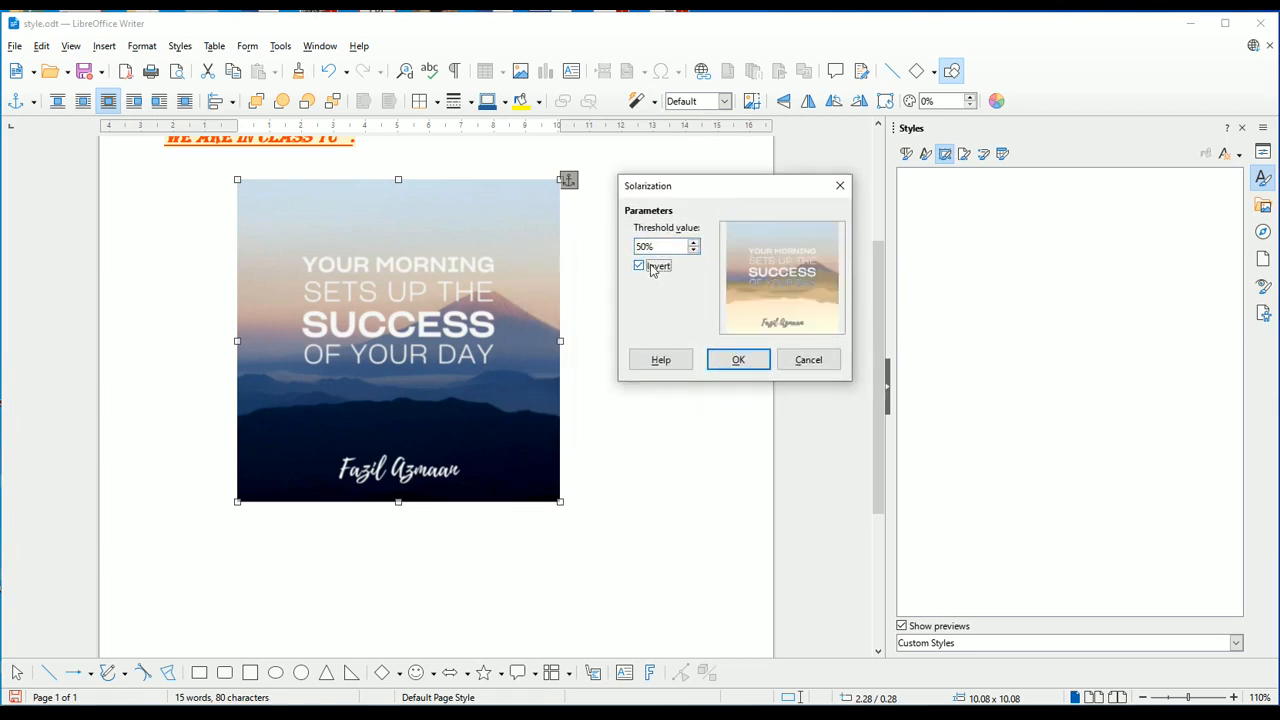
pyautogui.click(652, 267)
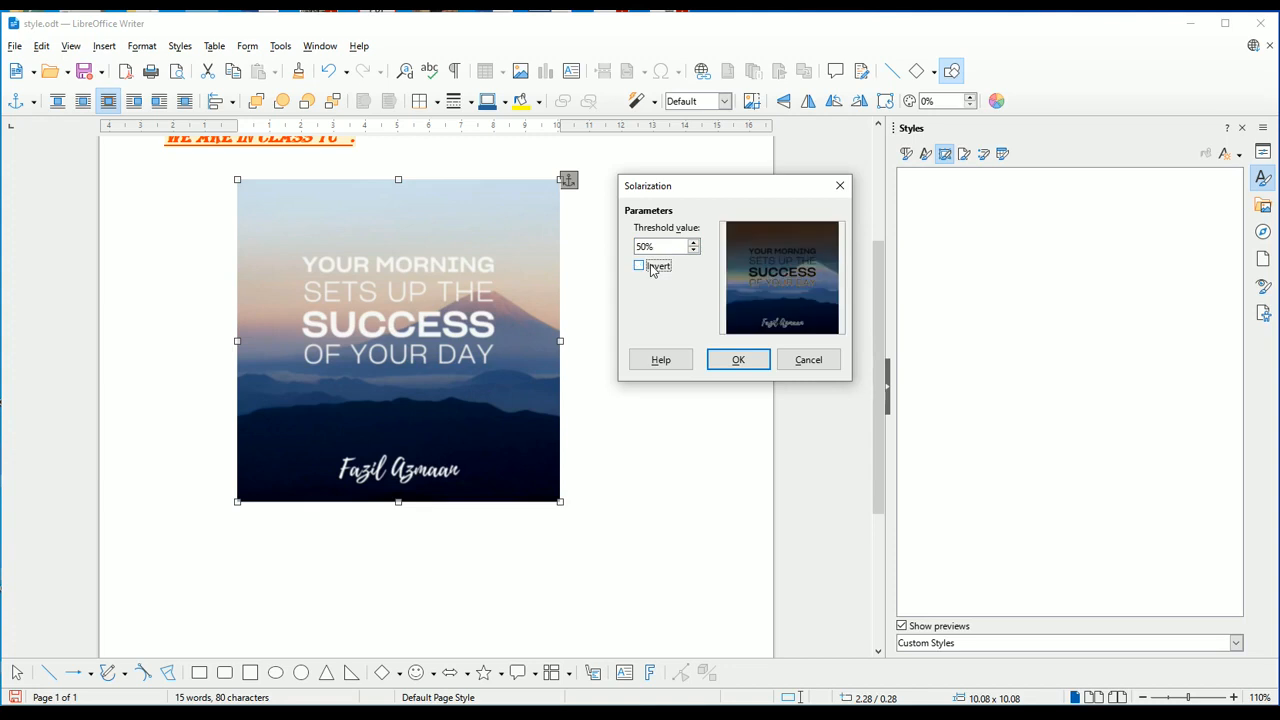
pyautogui.click(652, 268)
pyautogui.click(652, 268)
pyautogui.click(652, 268)
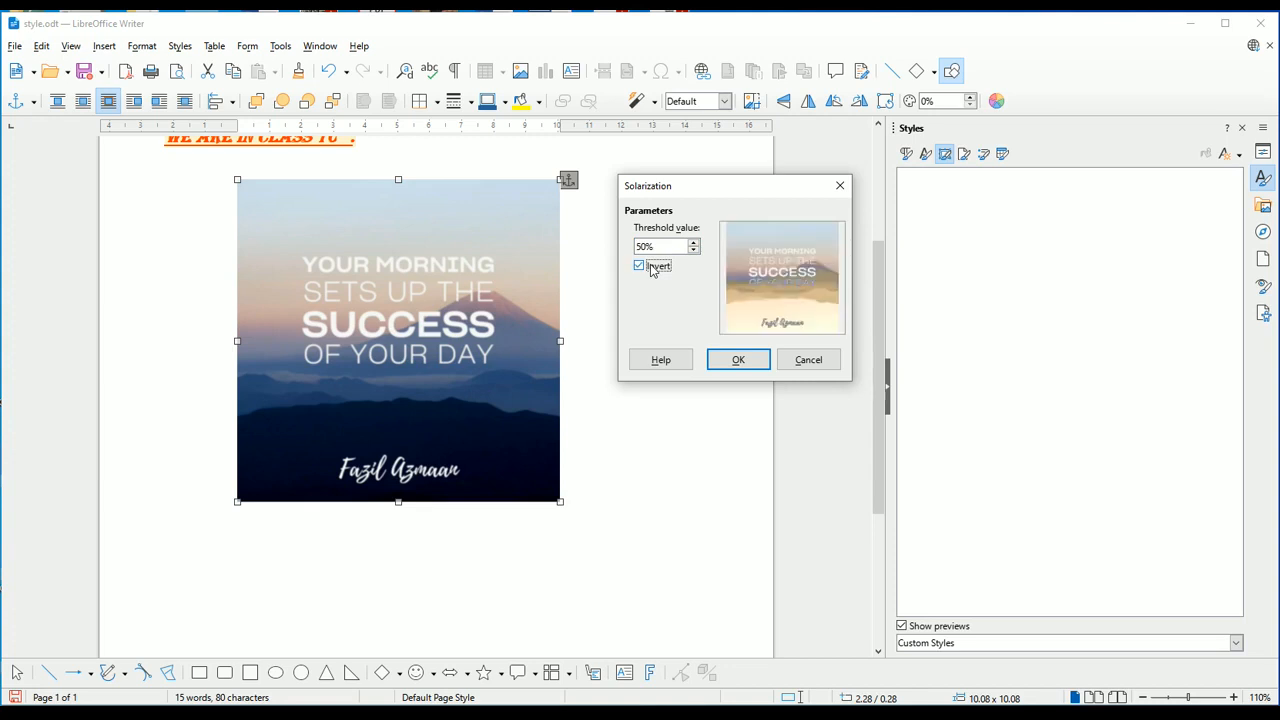
# - Raise the solarization threshold to 66% and turn off the Invert option
pyautogui.click(694, 243)
pyautogui.click(694, 243)
pyautogui.click(694, 243)
pyautogui.click(694, 243)
pyautogui.click(694, 243)
pyautogui.click(694, 243)
pyautogui.click(694, 243)
pyautogui.click(694, 243)
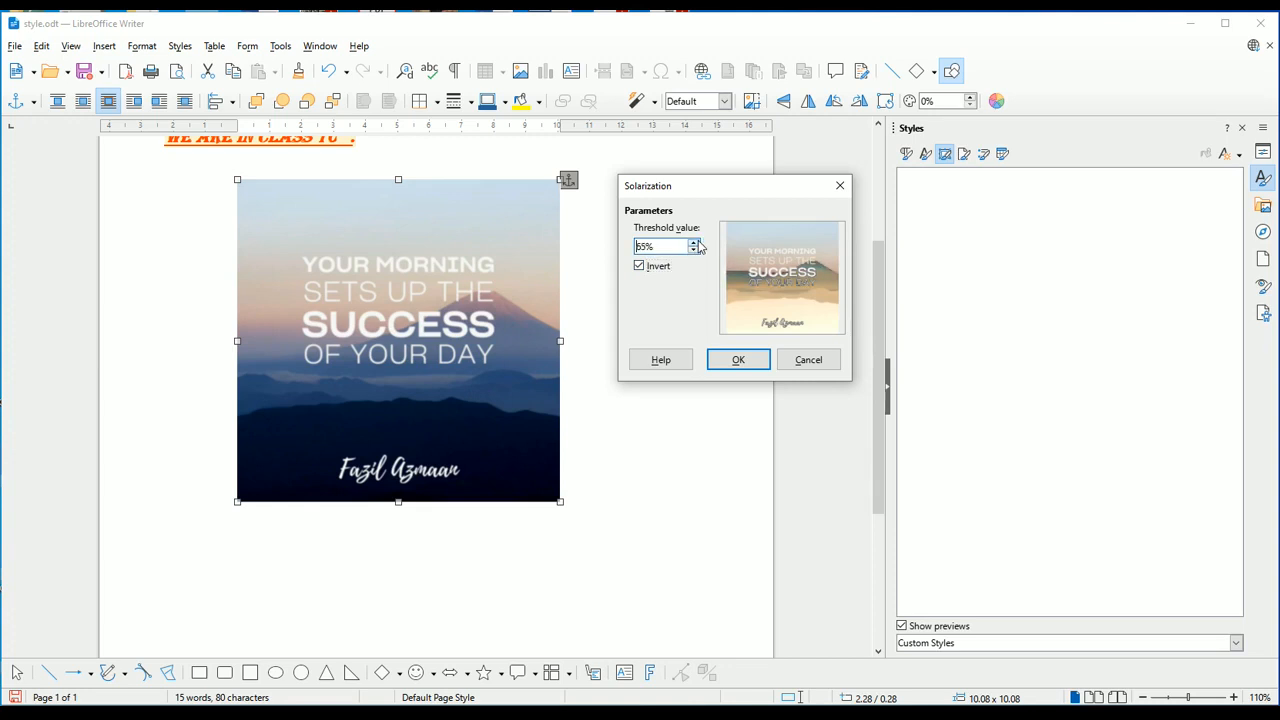
pyautogui.click(646, 270)
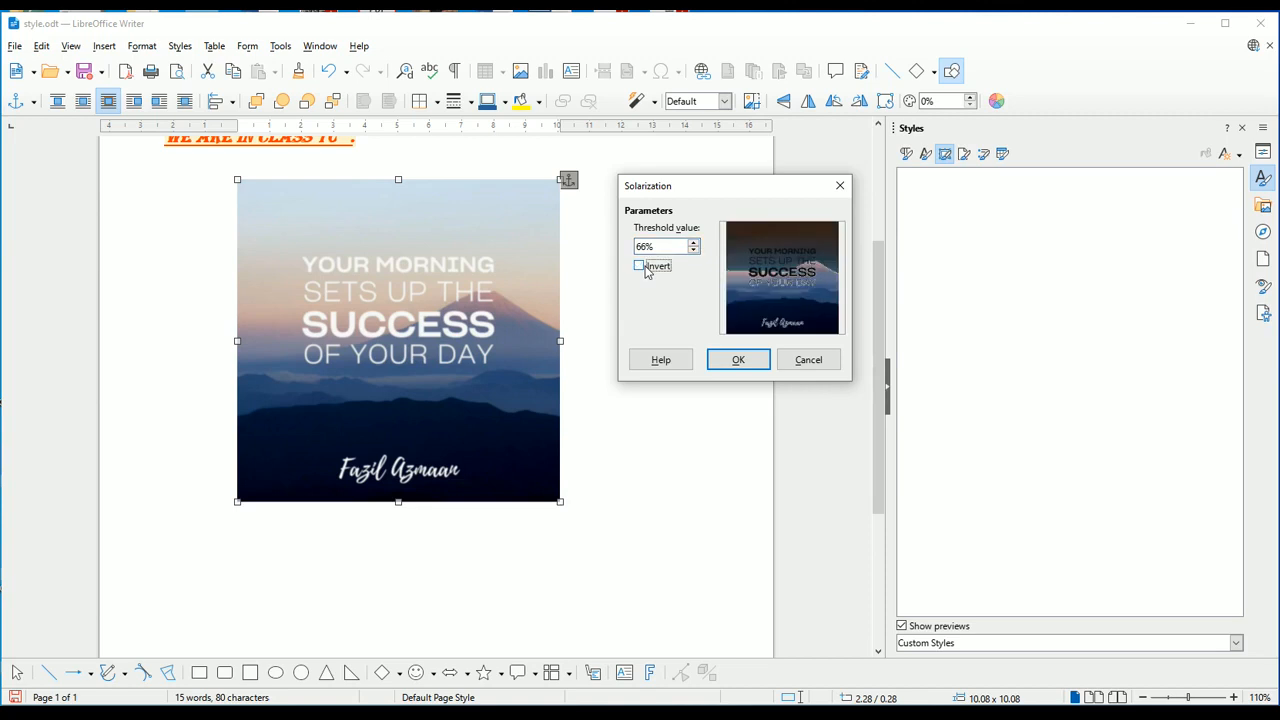
# - Lower the solarization threshold, turn Invert on, and apply the Solarization filter to the quote image
pyautogui.click(693, 251)
pyautogui.click(693, 251)
pyautogui.click(693, 251)
pyautogui.click(693, 251)
pyautogui.click(693, 251)
pyautogui.click(693, 251)
pyautogui.click(693, 251)
pyautogui.click(693, 251)
pyautogui.click(693, 251)
pyautogui.click(693, 251)
pyautogui.click(693, 251)
pyautogui.click(650, 267)
pyautogui.click(738, 360)
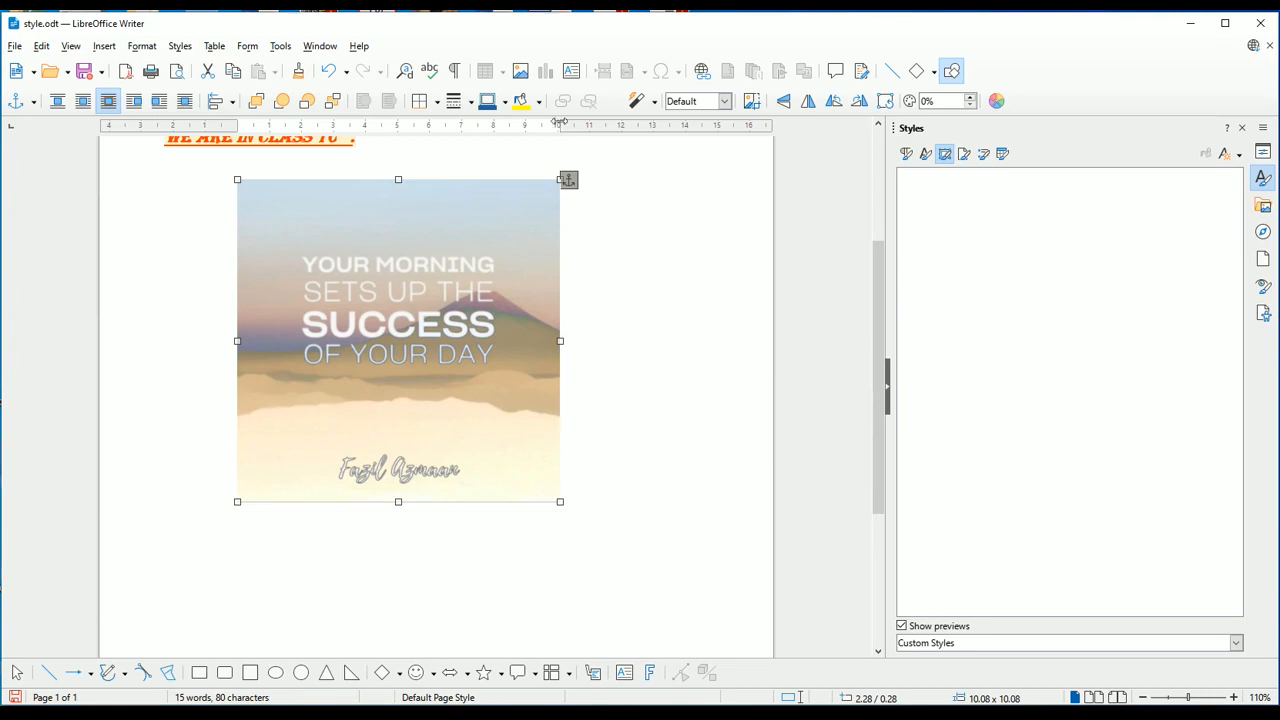
# - Undo the solarization of the quote image
pyautogui.click(656, 102)
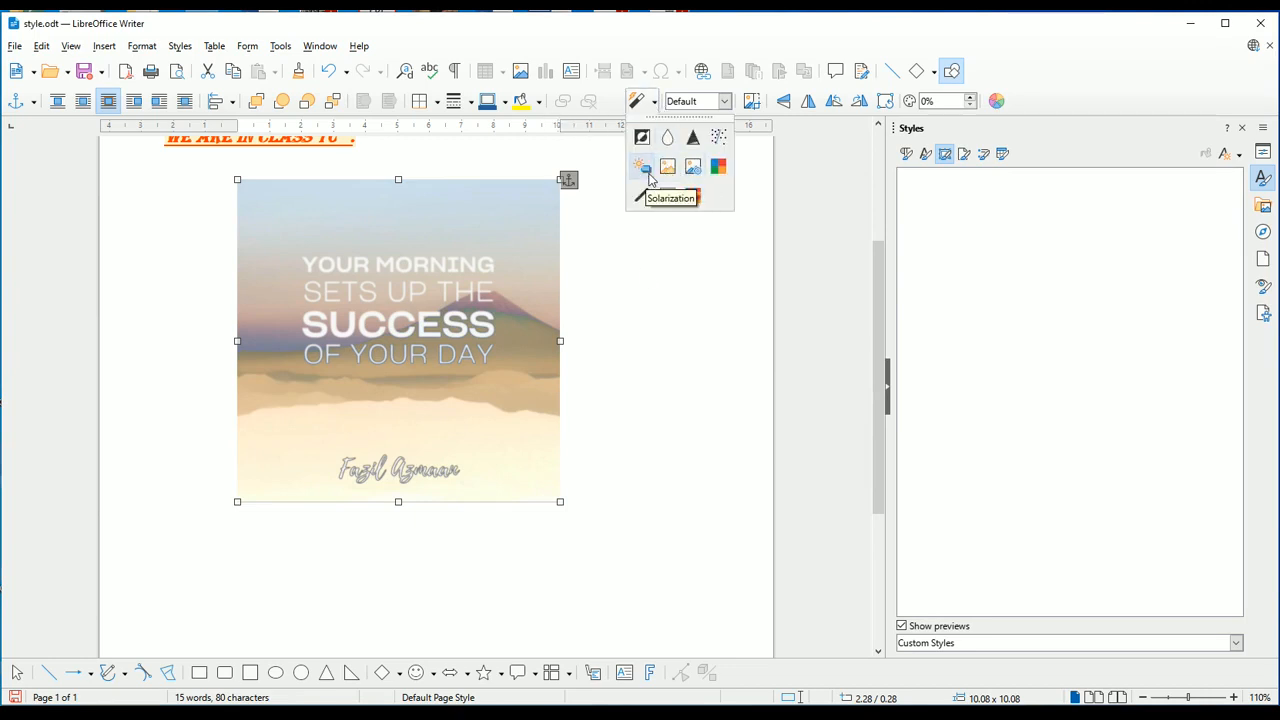
pyautogui.click(660, 330)
pyautogui.hotkey('ctrl', 'z')
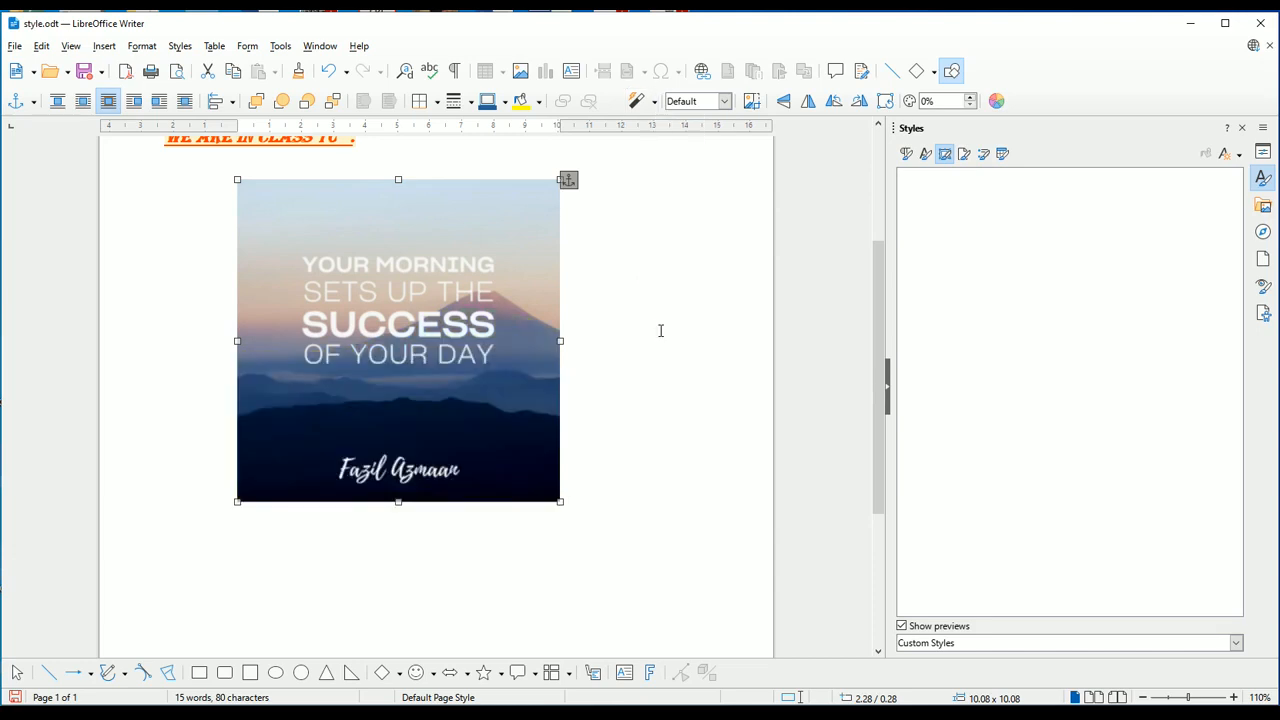
# - Apply the Aging filter to the quote image with an aging degree of 10%
pyautogui.click(655, 102)
pyautogui.click(669, 166)
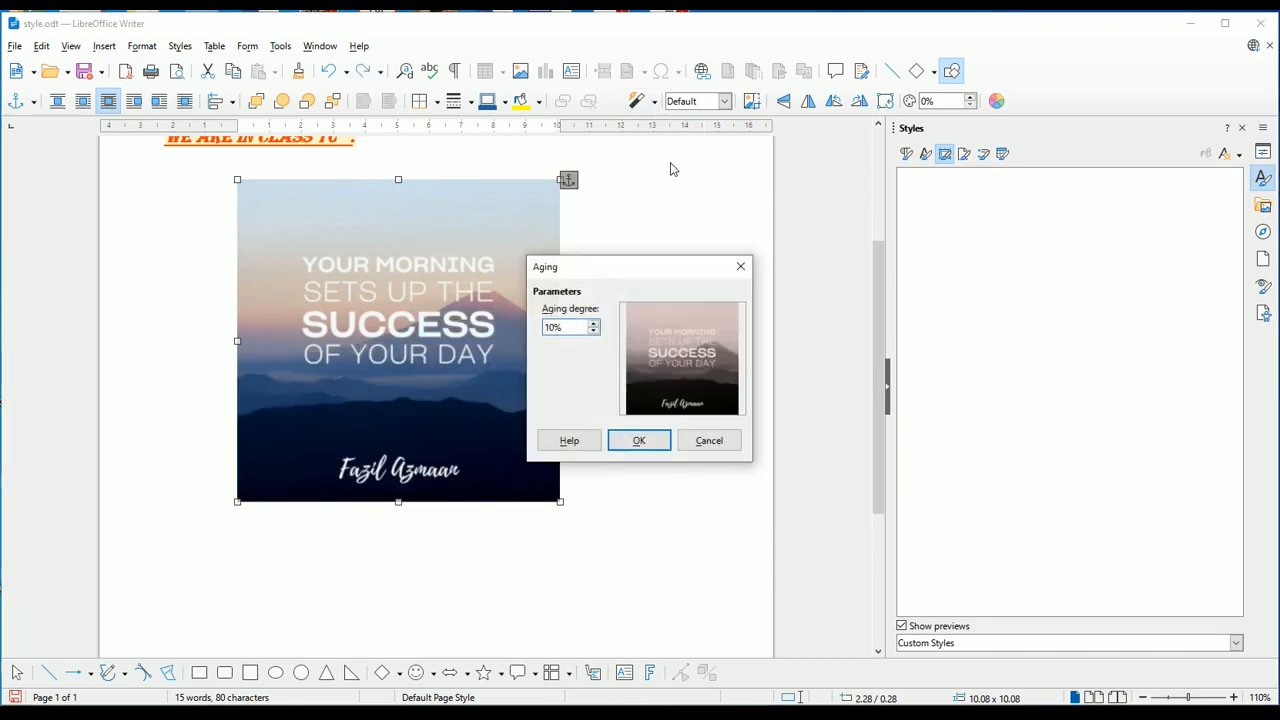
pyautogui.click(615, 432)
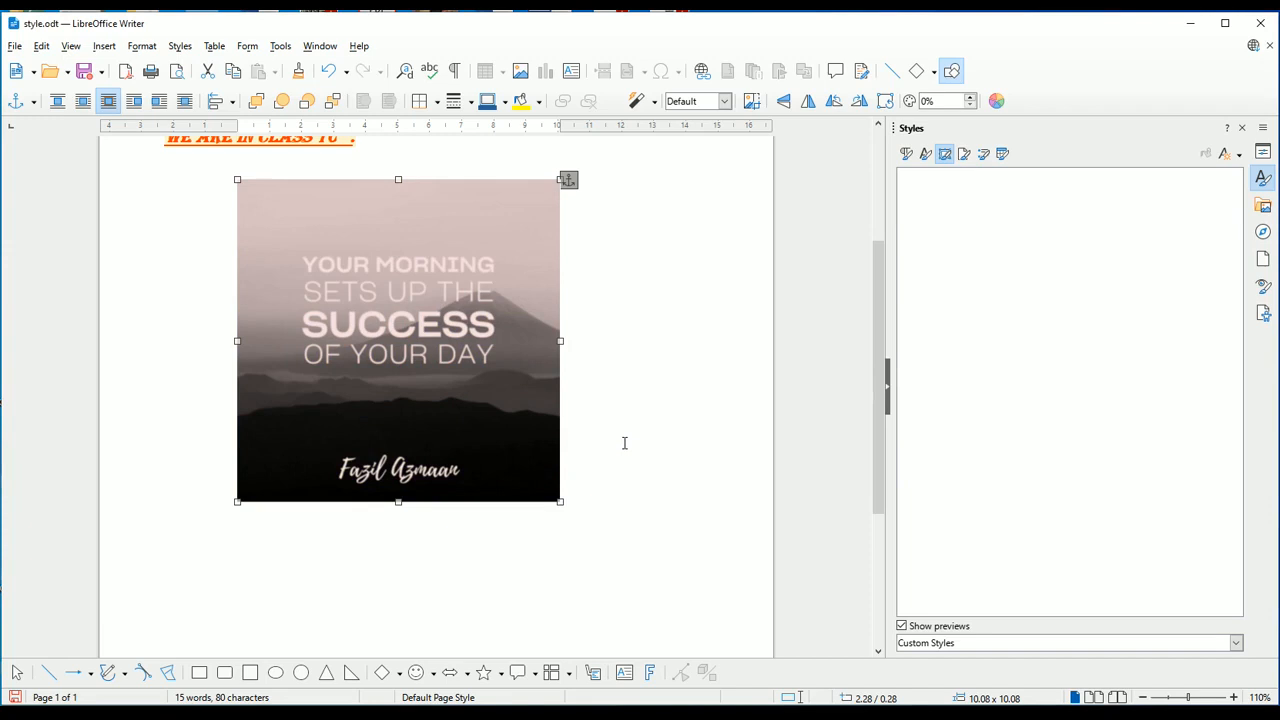
pyautogui.click(655, 102)
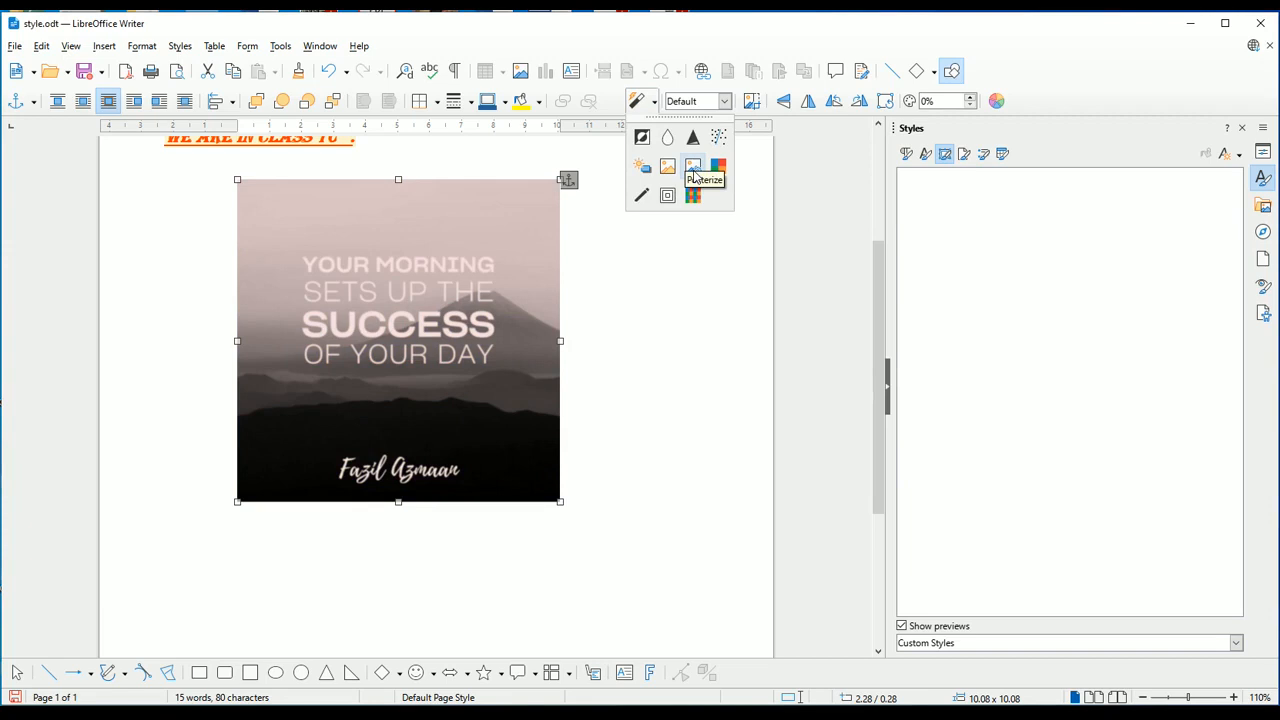
pyautogui.click(674, 307)
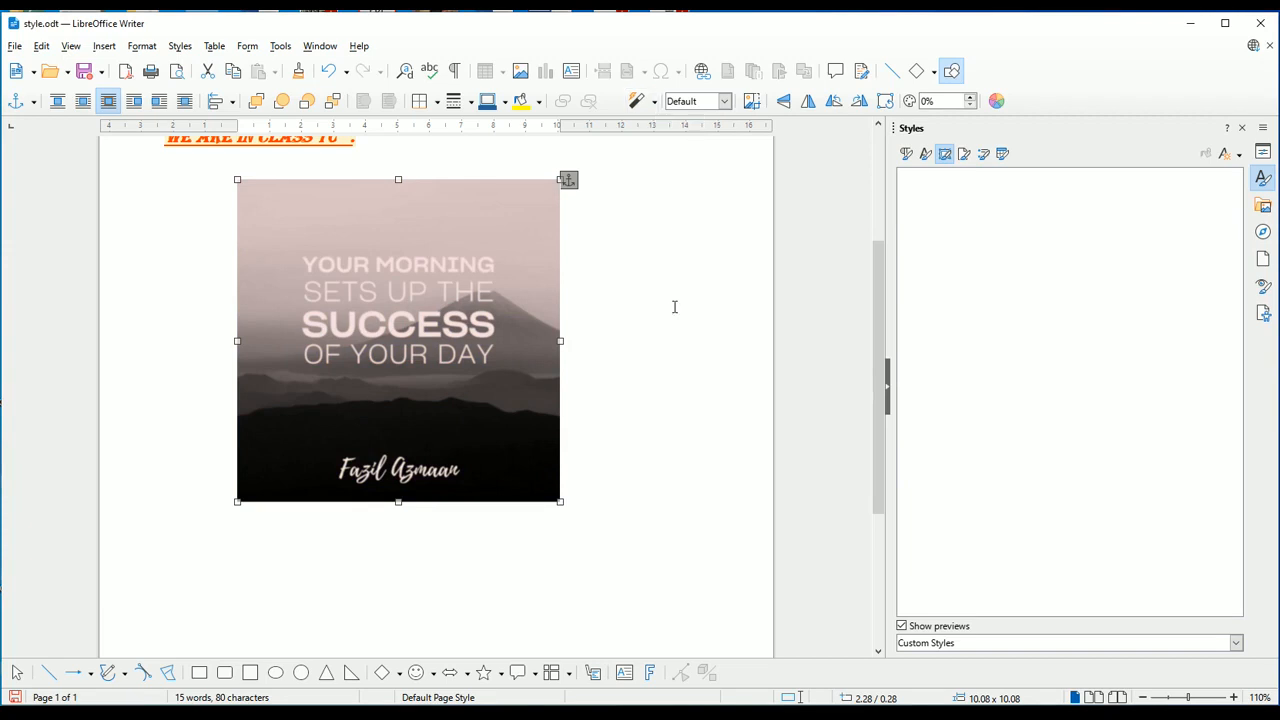
# - Undo the aging effect and apply the Posterize filter with 21 poster colors to the quote image
pyautogui.hotkey('ctrl', 'z')
pyautogui.click(655, 102)
pyautogui.click(684, 172)
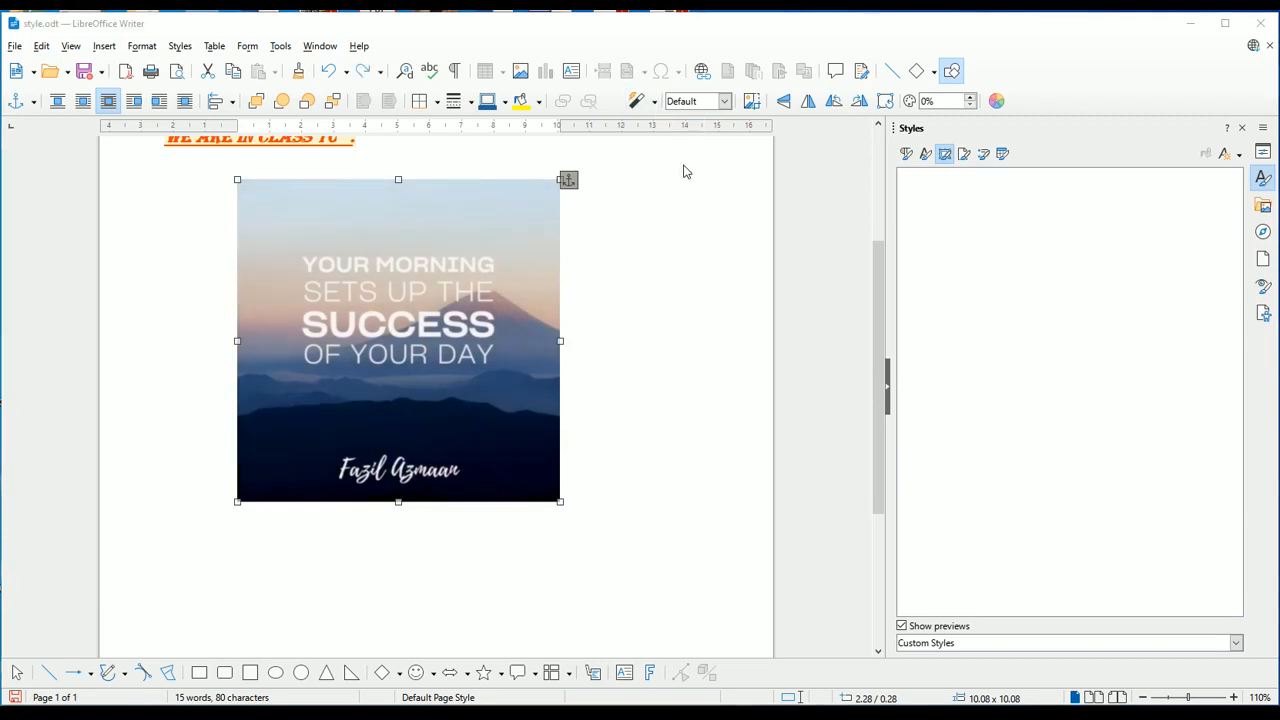
pyautogui.click(692, 216)
pyautogui.click(692, 216)
pyautogui.click(692, 216)
pyautogui.click(692, 216)
pyautogui.click(692, 216)
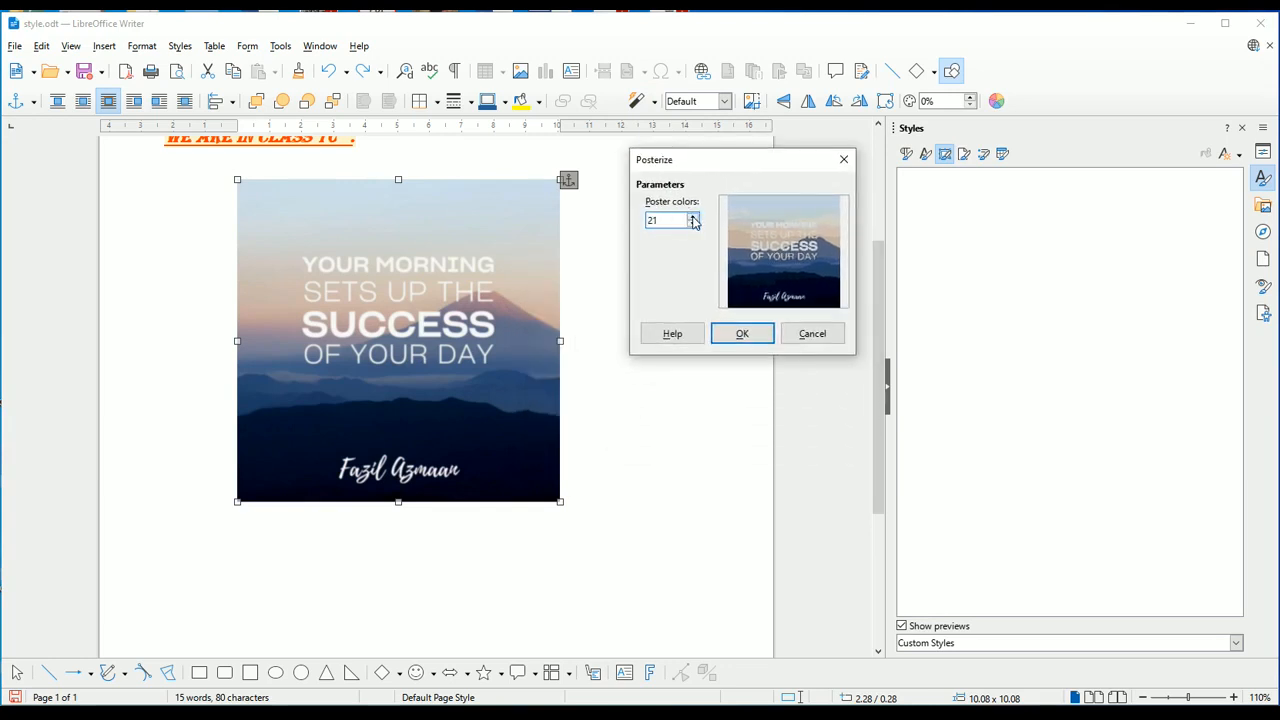
pyautogui.click(744, 337)
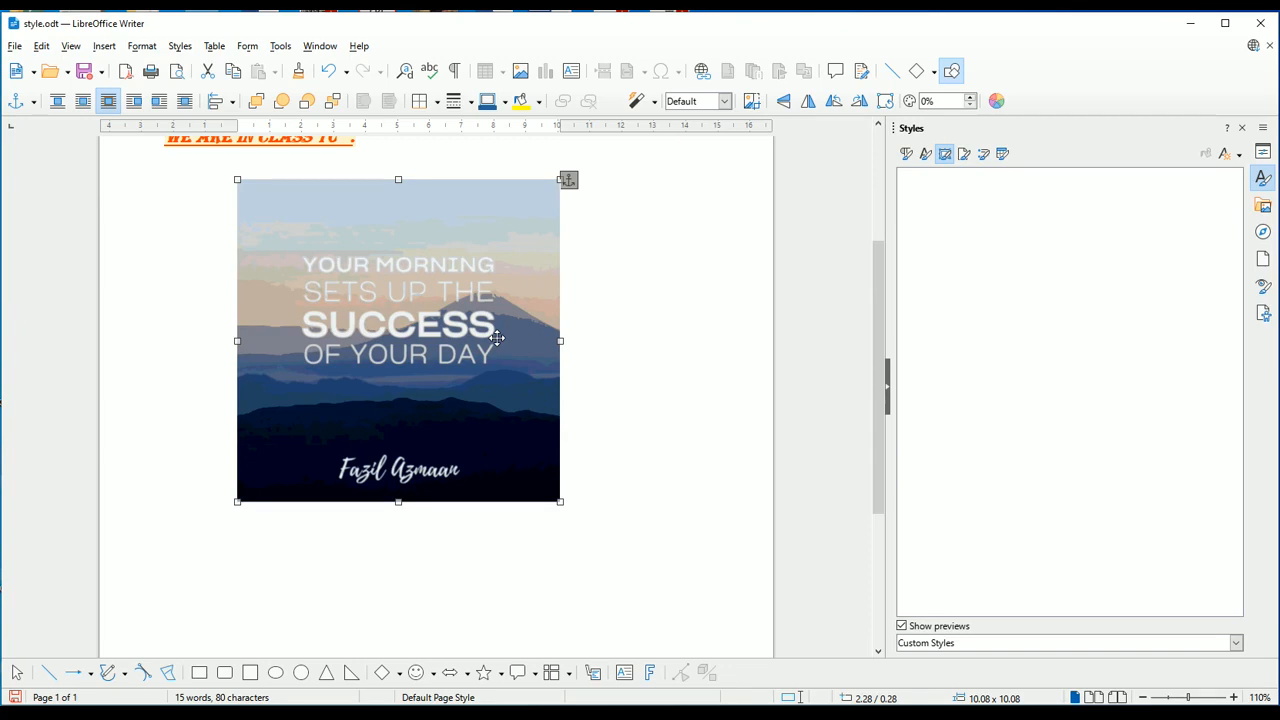
# - Apply the Pop Art filter to the posterized quote image, and undo that filter
pyautogui.click(654, 102)
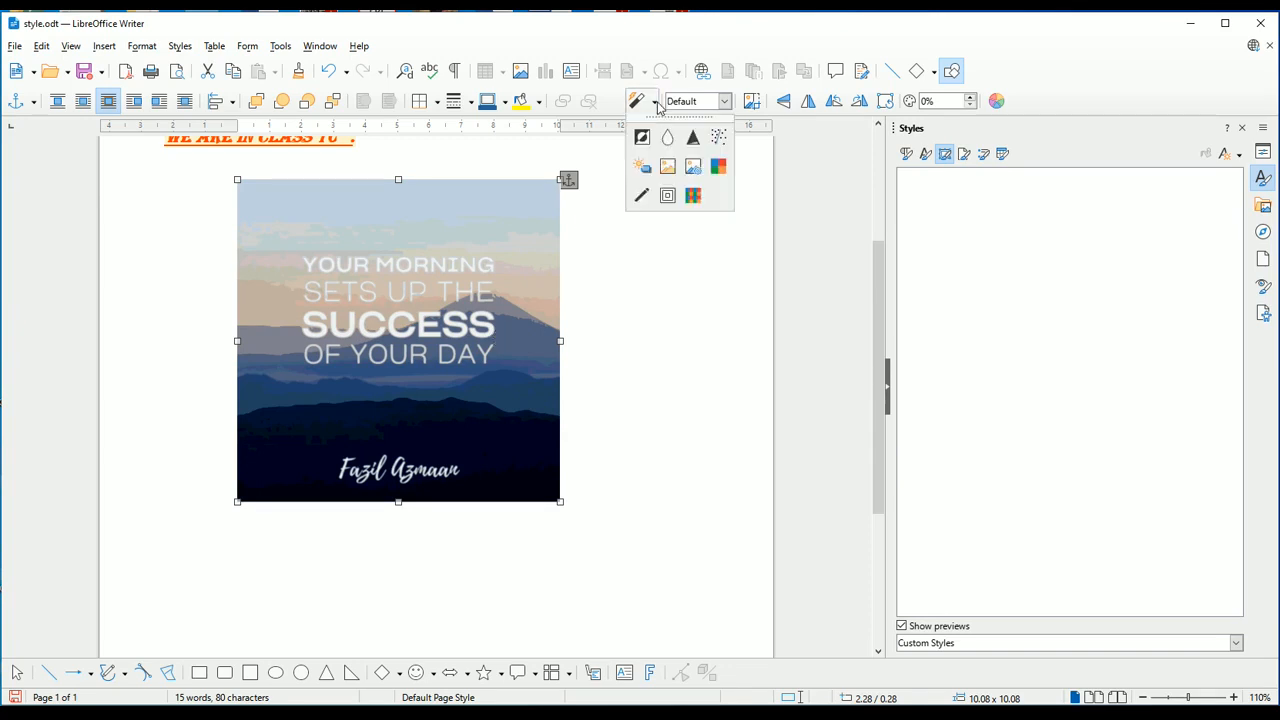
pyautogui.click(718, 168)
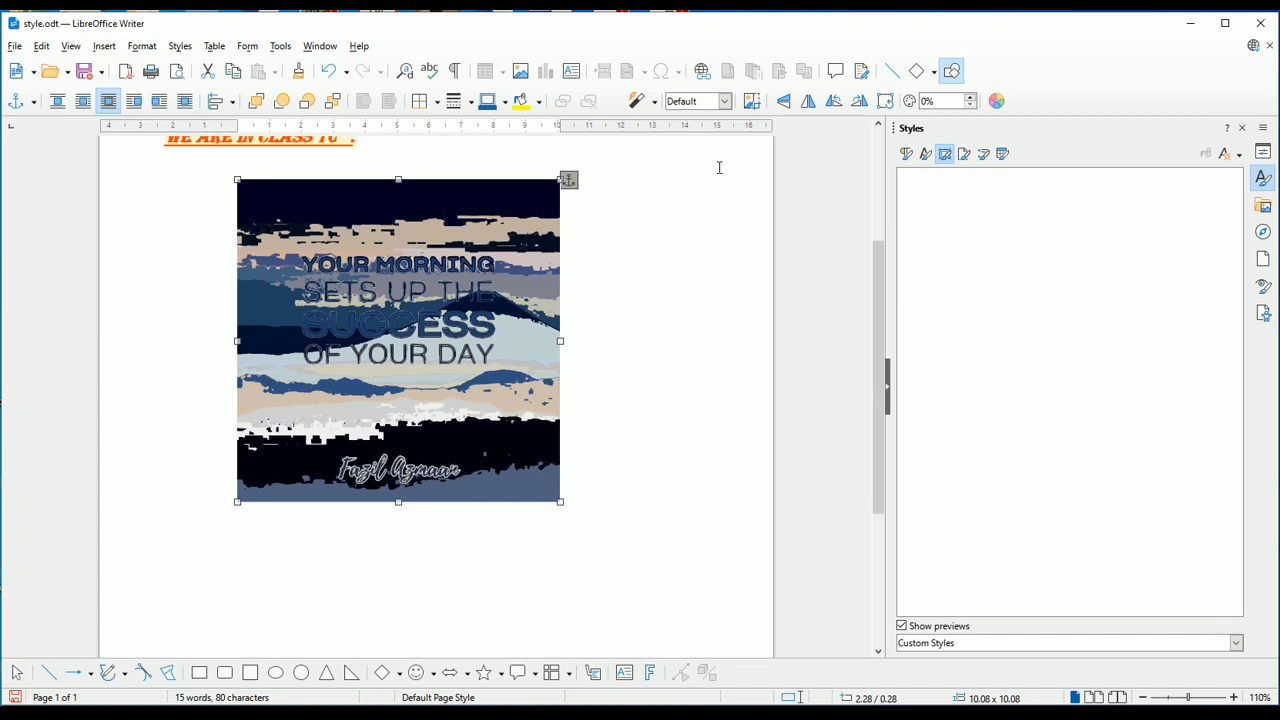
pyautogui.click(655, 104)
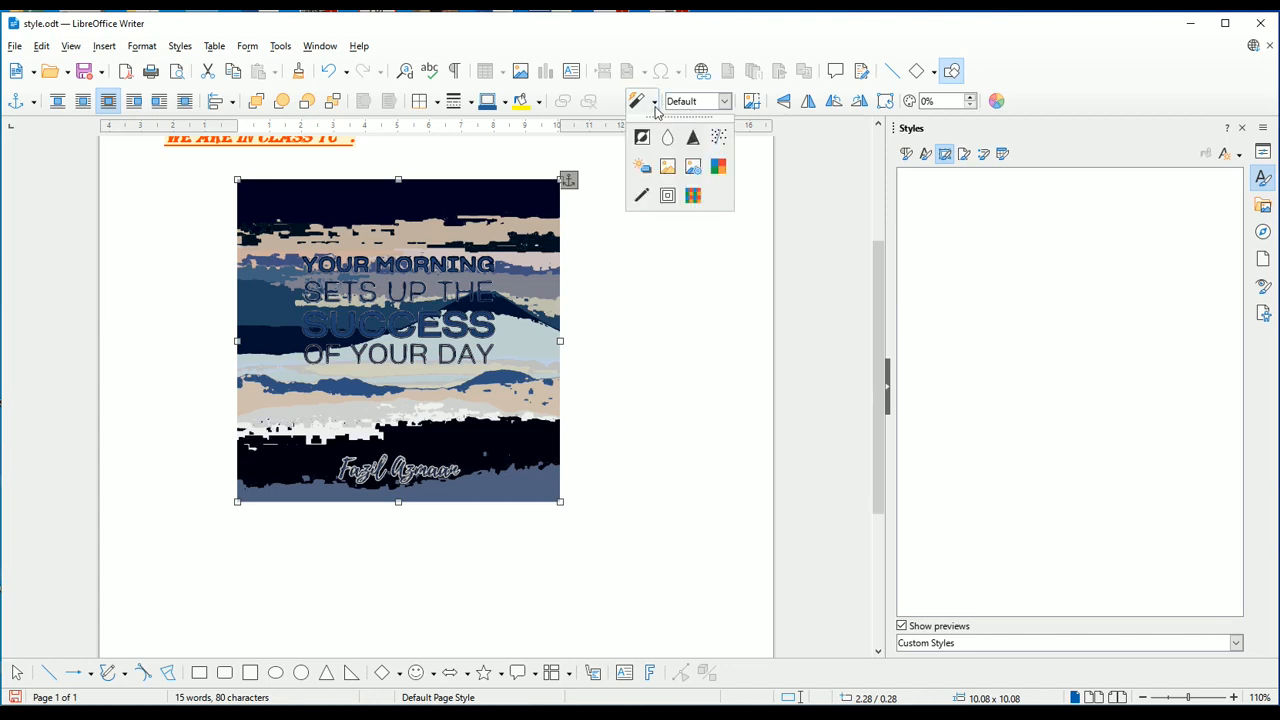
pyautogui.click(676, 401)
pyautogui.hotkey('ctrl', 'z')
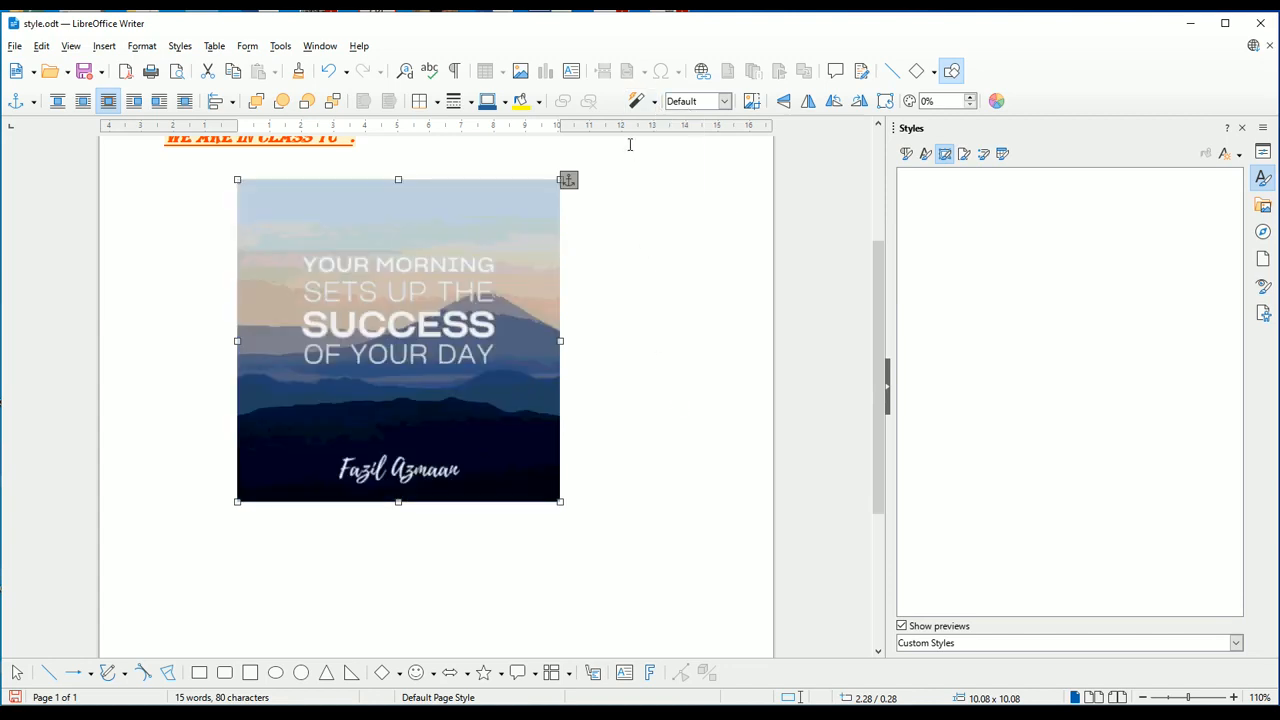
# - Apply the Charcoal Sketch filter to the posterized quote image, and undo that filter
pyautogui.click(655, 102)
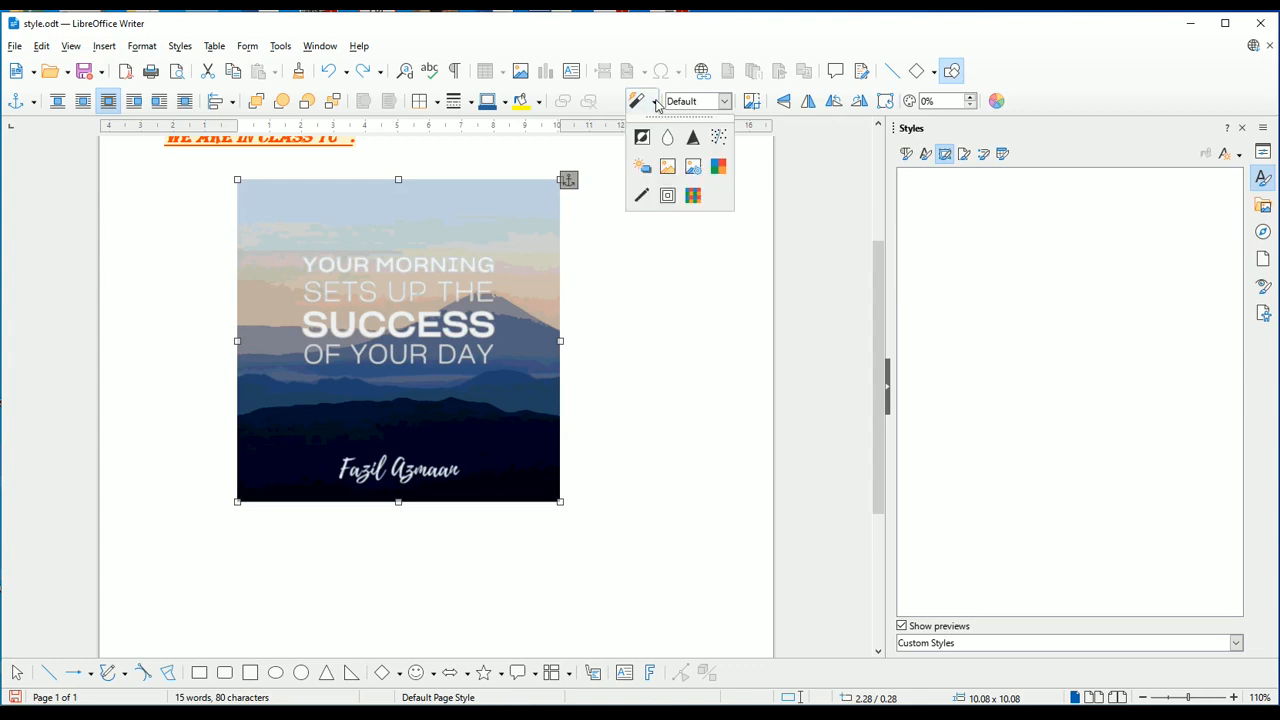
pyautogui.click(642, 196)
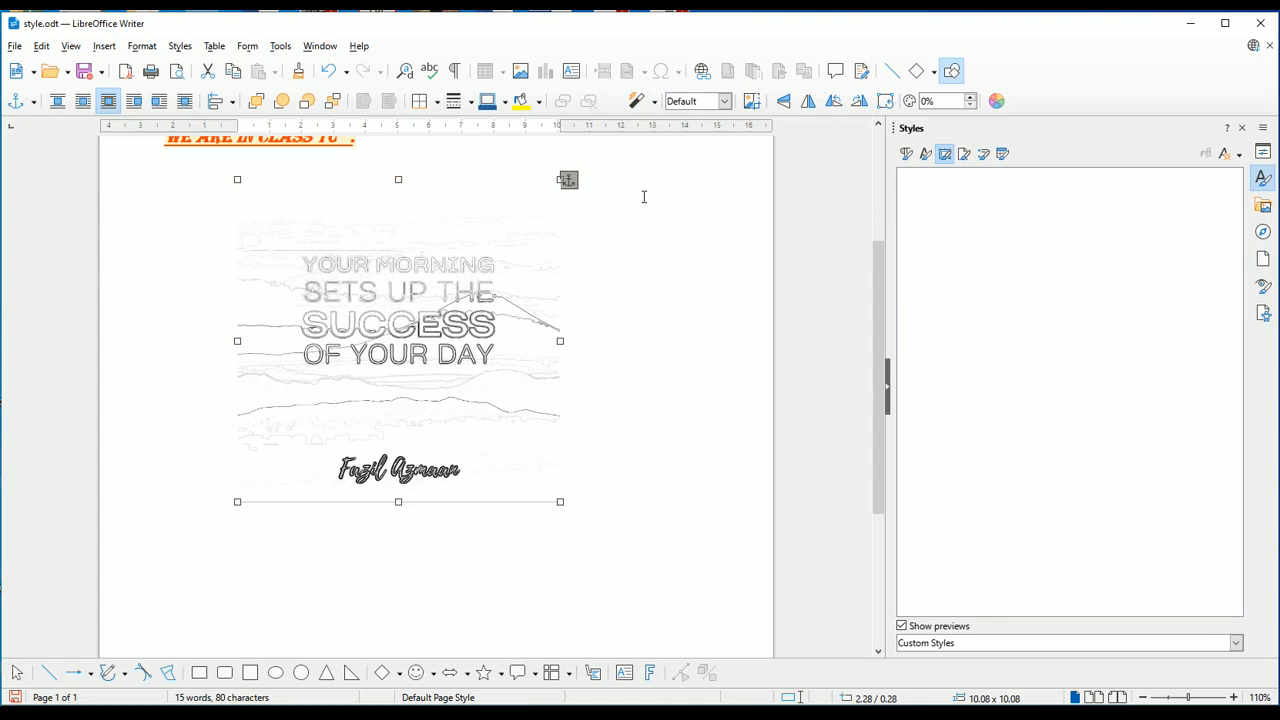
pyautogui.hotkey('ctrl', 'z')
# - Try different light source positions for the Emboss filter, apply it with the light at the upper-left corner, and undo the embossing
pyautogui.click(655, 102)
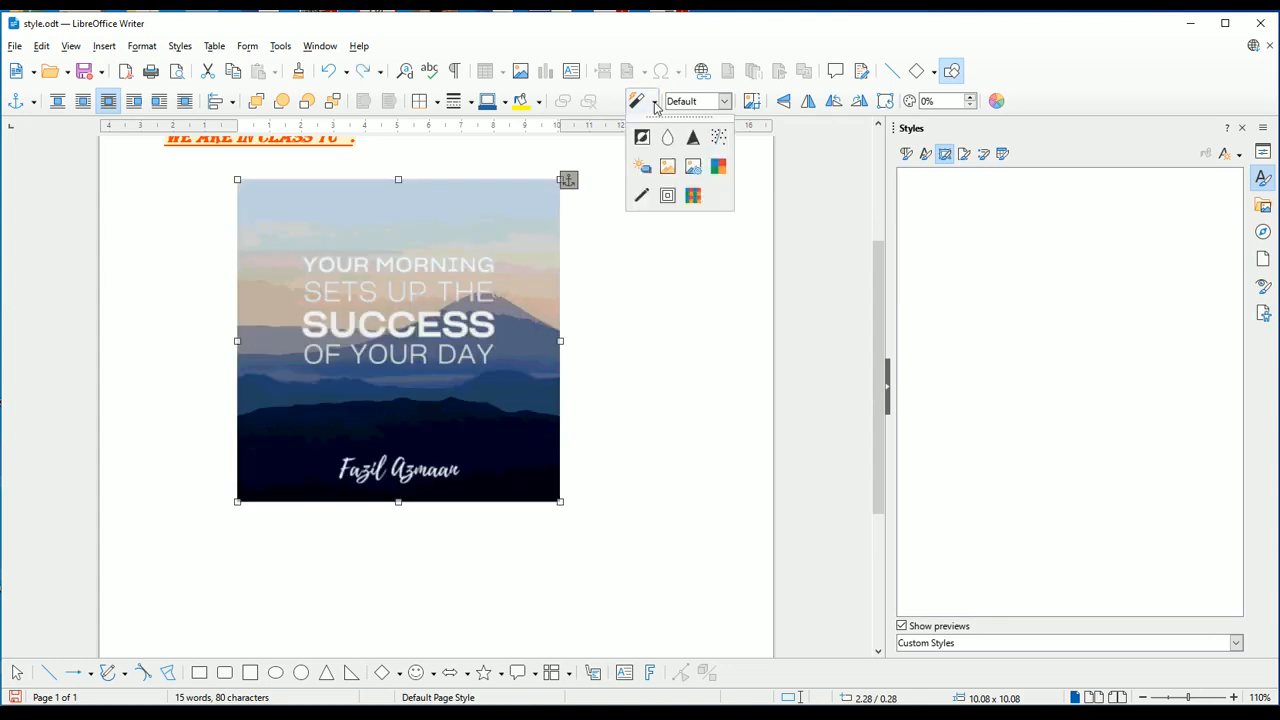
pyautogui.click(667, 200)
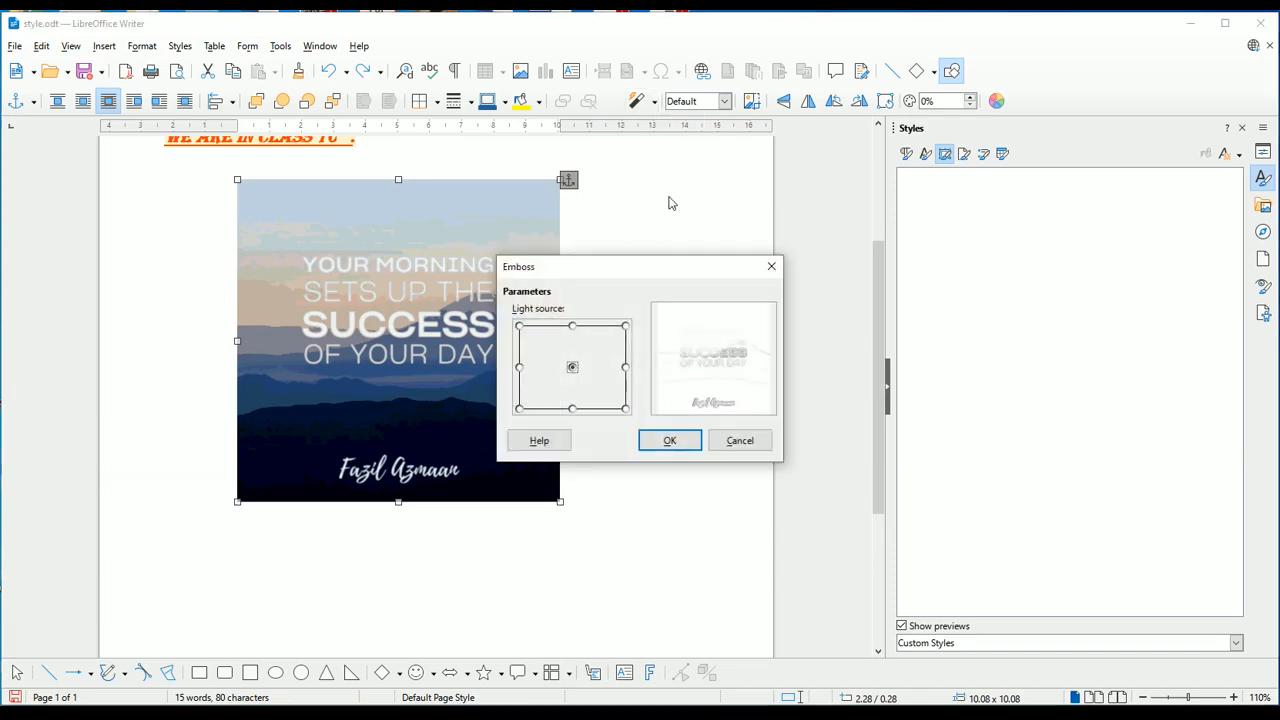
pyautogui.moveTo(636, 266); pyautogui.dragTo(748, 195)
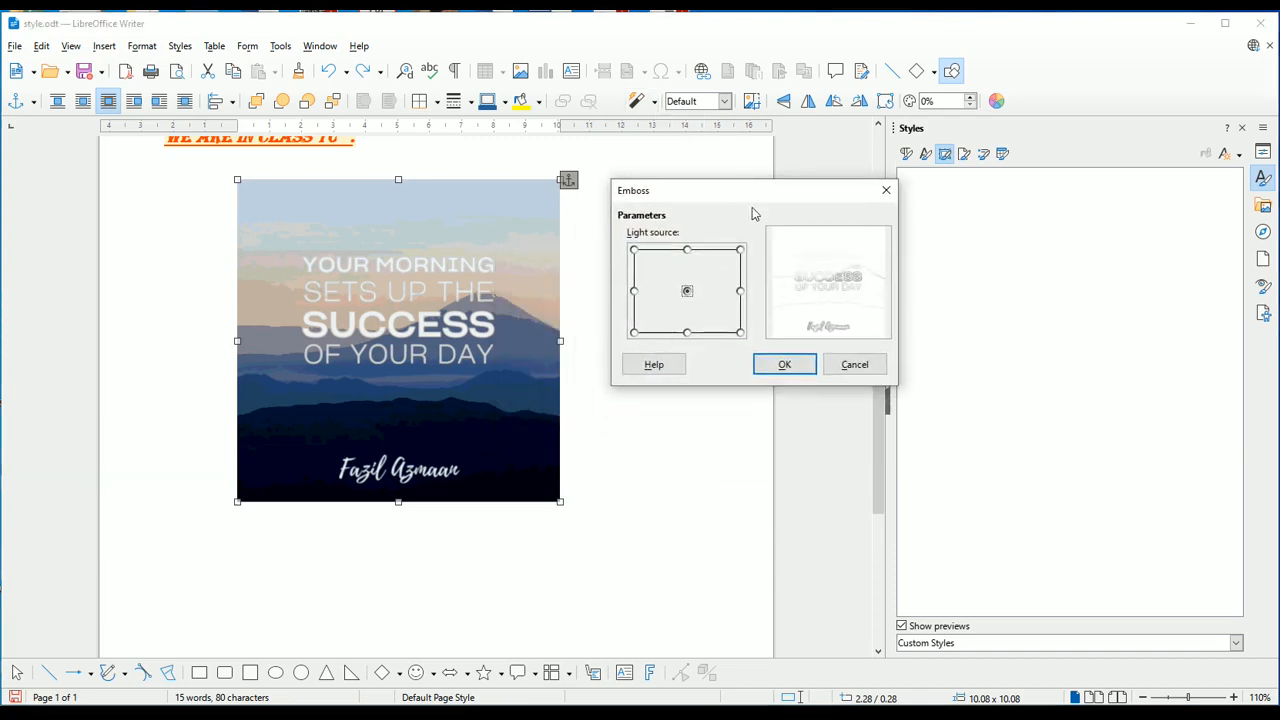
pyautogui.click(633, 333)
pyautogui.click(686, 333)
pyautogui.click(740, 333)
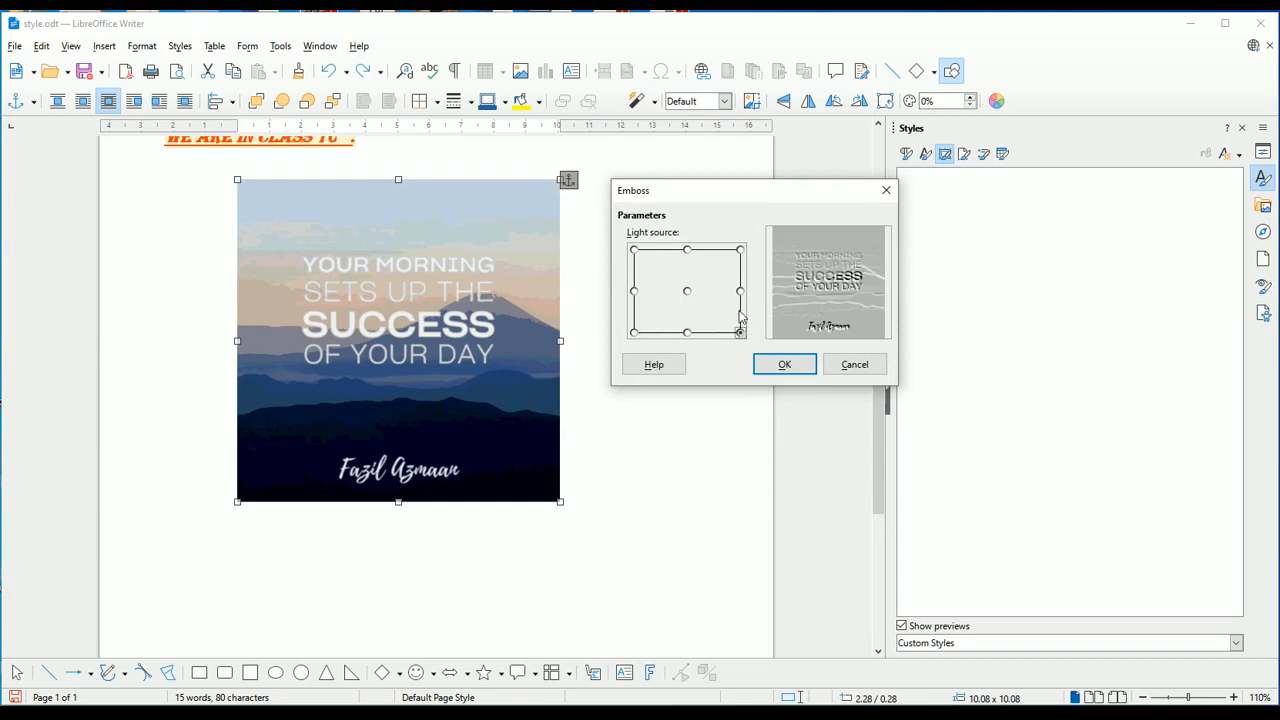
pyautogui.click(740, 292)
pyautogui.click(740, 251)
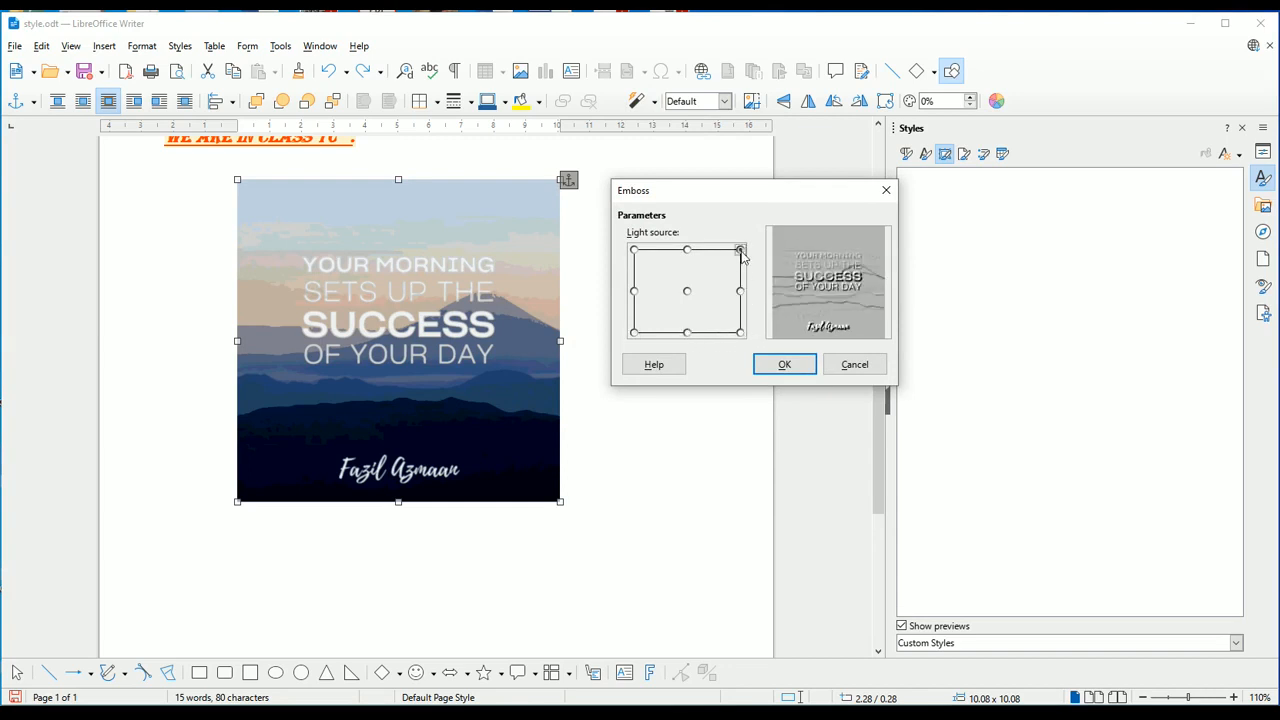
pyautogui.click(688, 251)
pyautogui.click(634, 250)
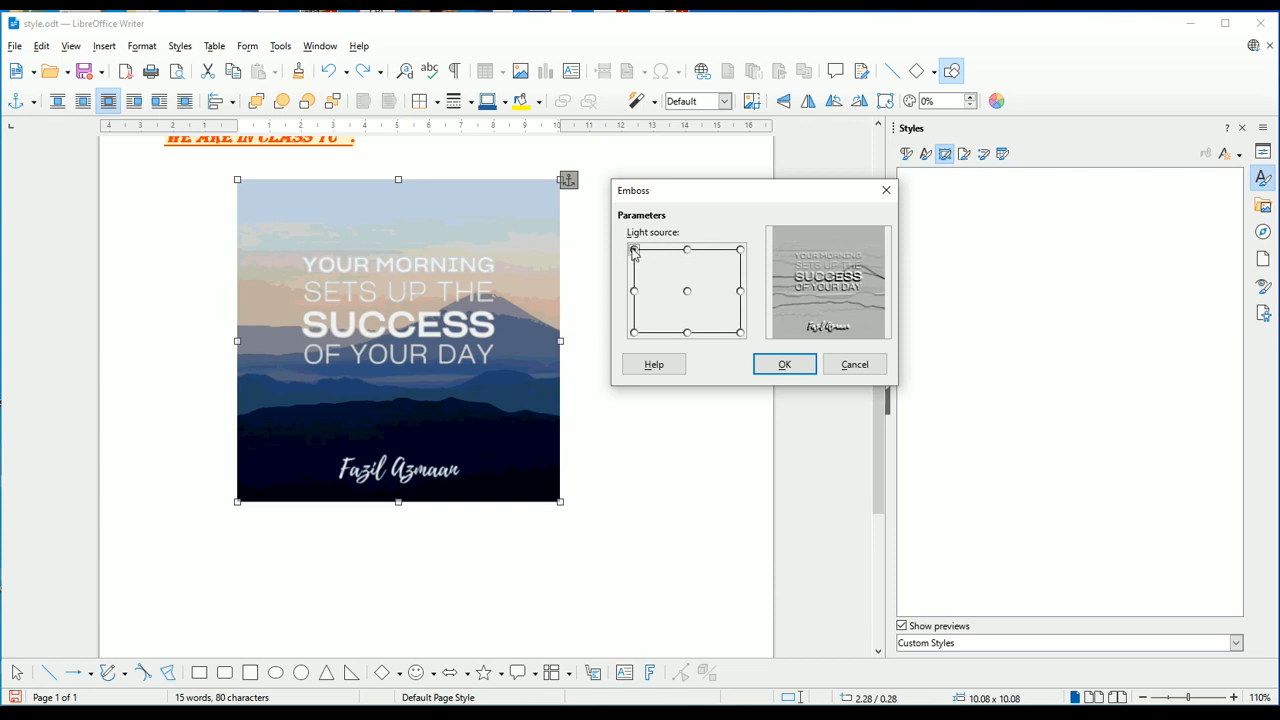
pyautogui.click(793, 369)
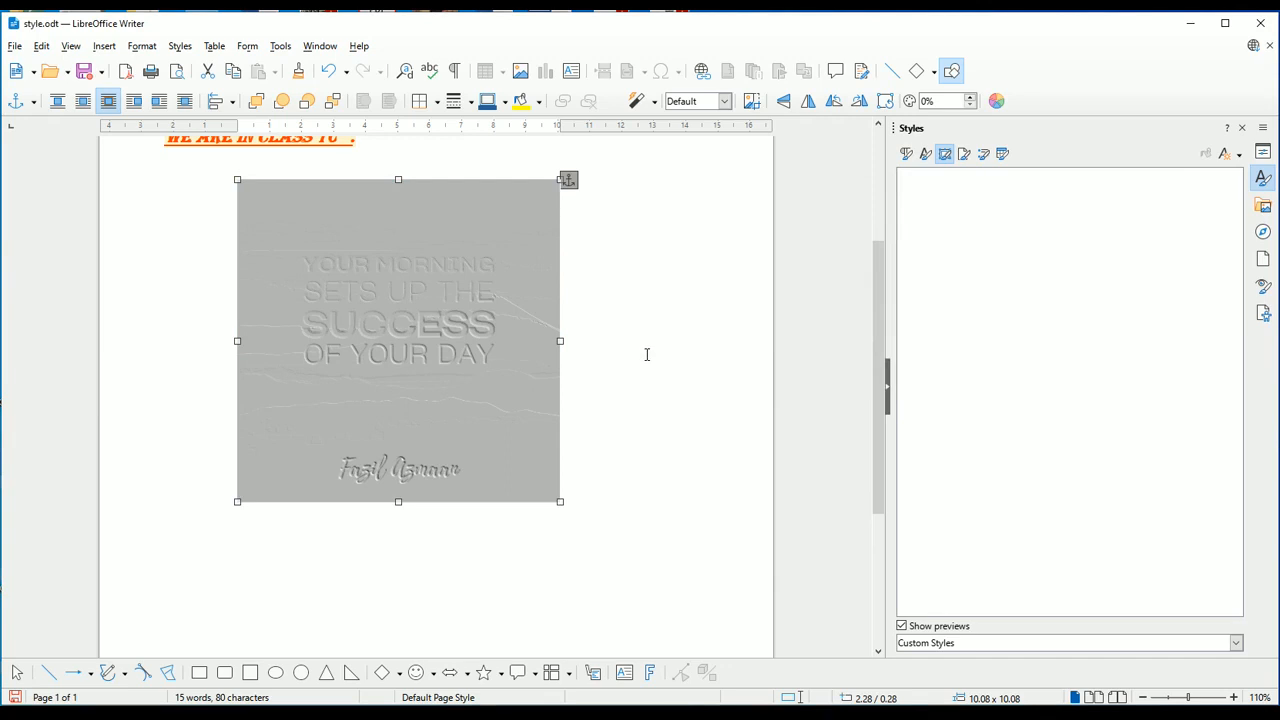
pyautogui.hotkey('ctrl', 'z')
# - Apply the Mosaic filter to the quote image with a width and height of 4 pixels
pyautogui.click(636, 101)
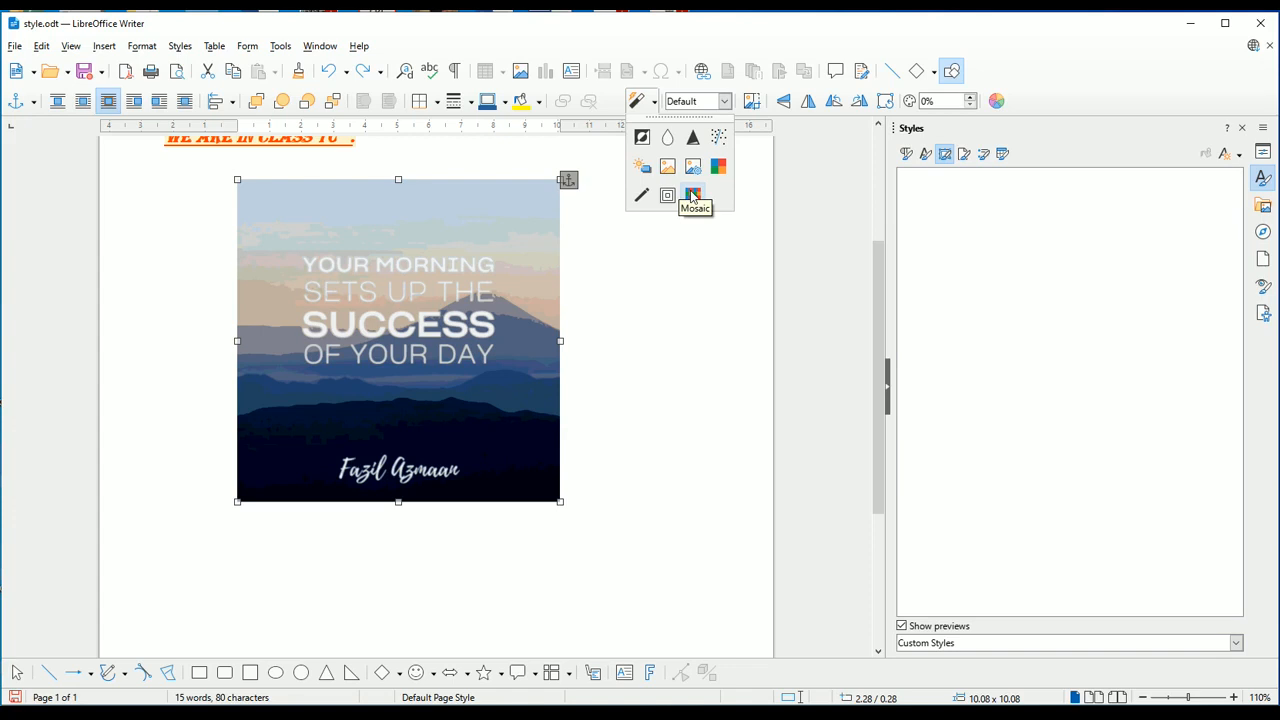
pyautogui.click(693, 196)
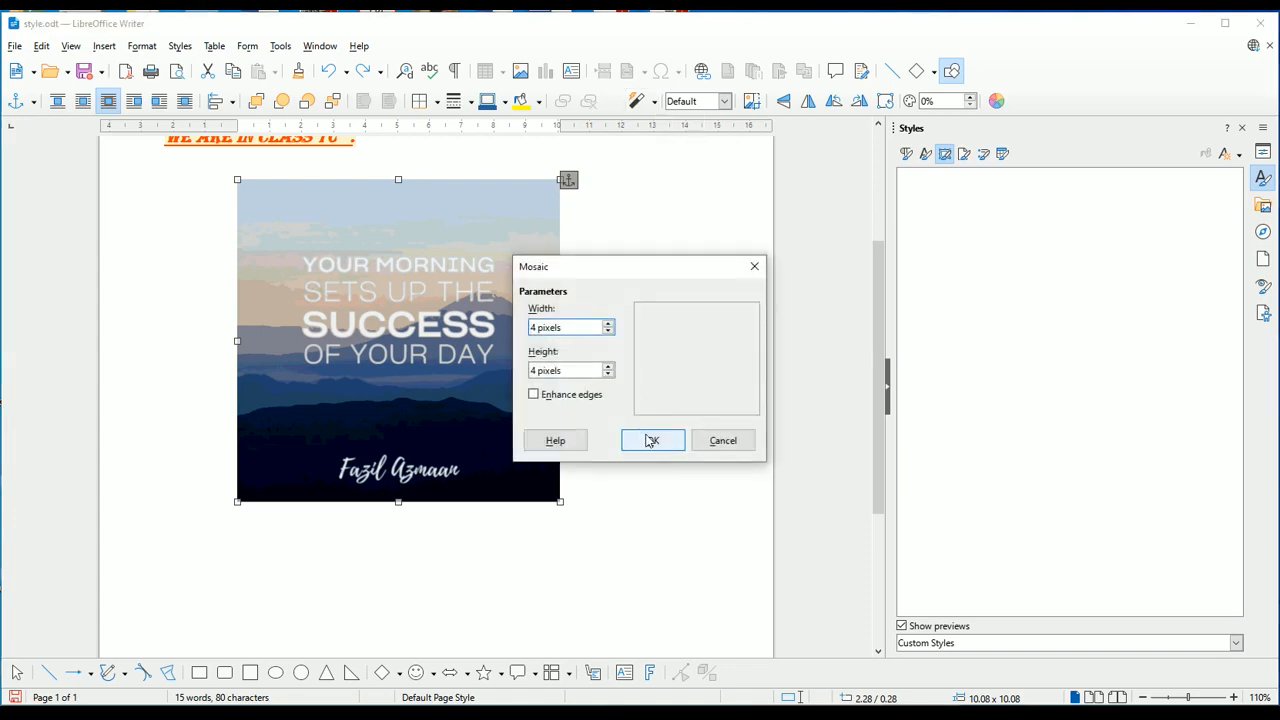
pyautogui.moveTo(625, 267); pyautogui.dragTo(700, 220)
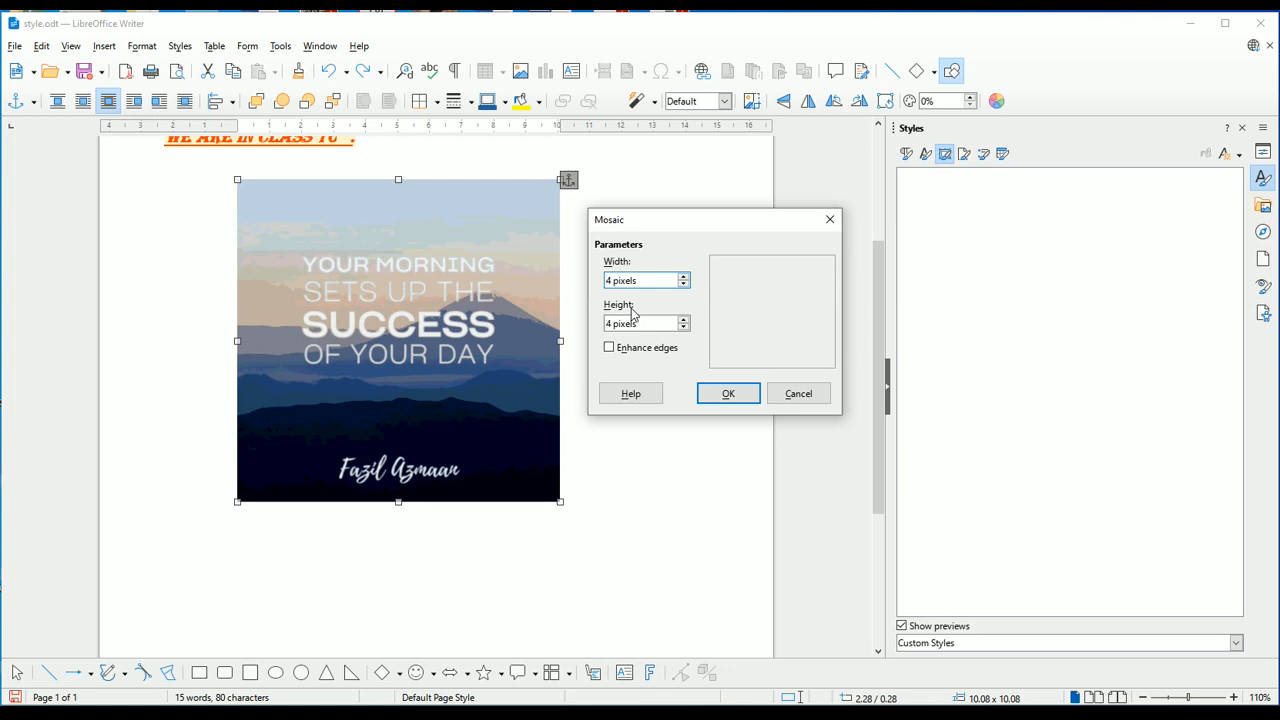
pyautogui.click(727, 393)
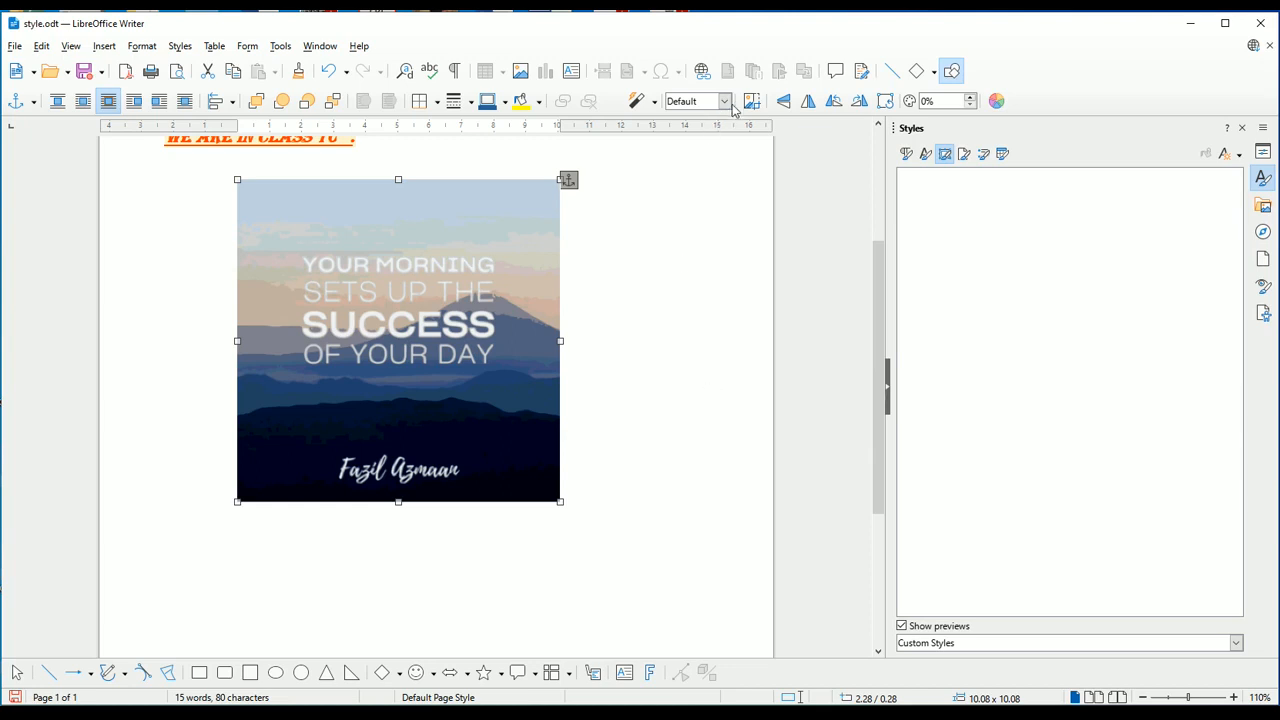
# - Apply the Mosaic filter to the quote image with Enhance edges on, a larger tile width and a tile height of 14 pixels
pyautogui.click(655, 102)
pyautogui.click(693, 195)
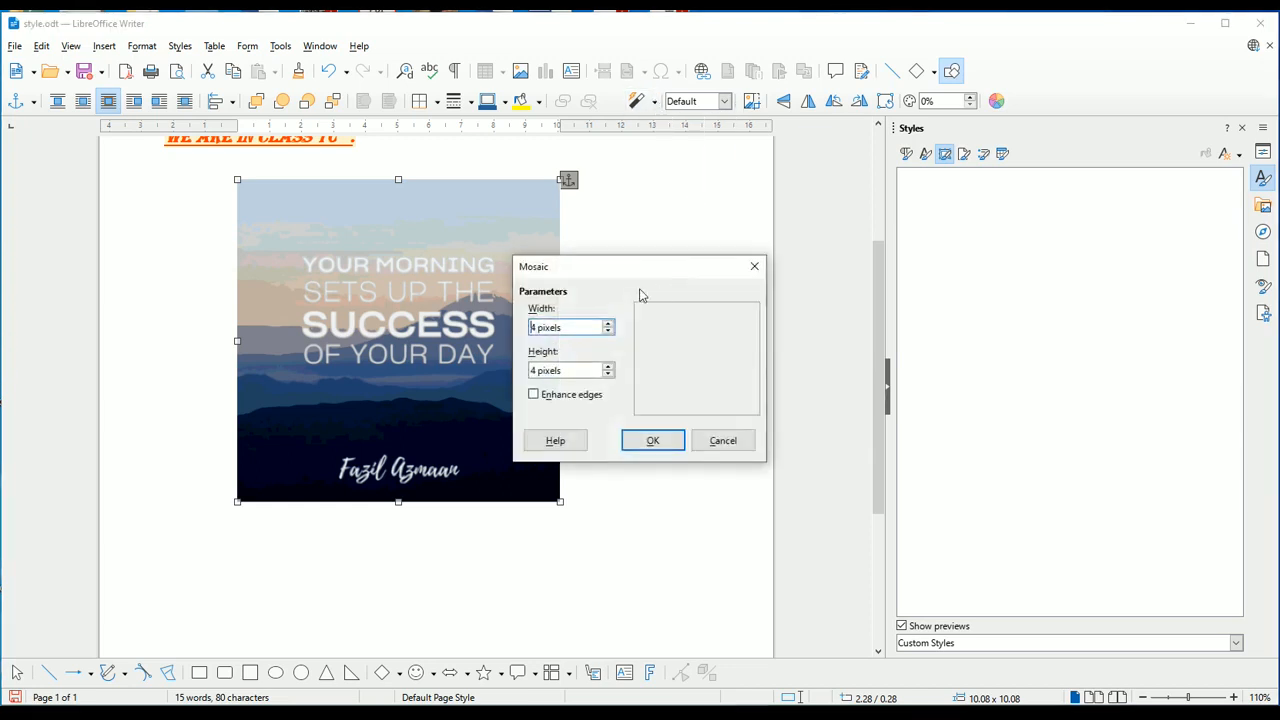
pyautogui.moveTo(632, 269); pyautogui.dragTo(714, 186)
pyautogui.click(660, 307)
pyautogui.click(692, 236)
pyautogui.click(692, 236)
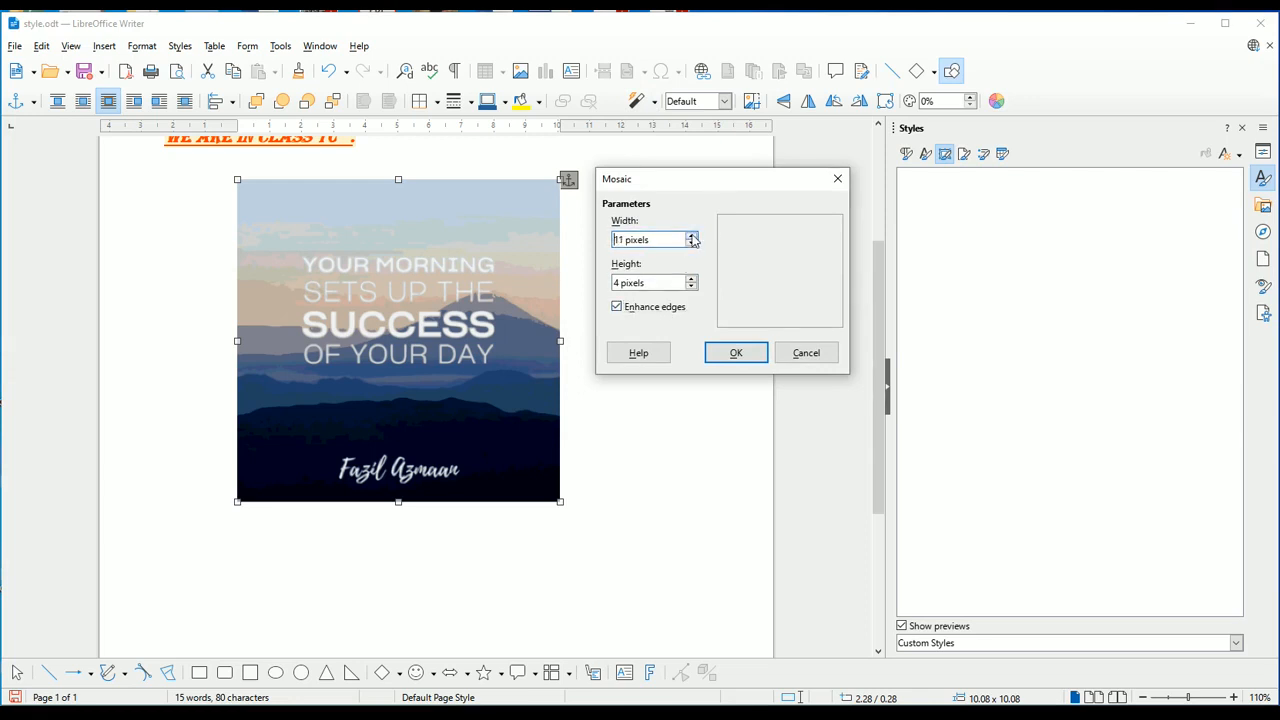
pyautogui.click(692, 236)
pyautogui.click(692, 236)
pyautogui.doubleClick(616, 283)
pyautogui.write('14')
pyautogui.click(741, 353)
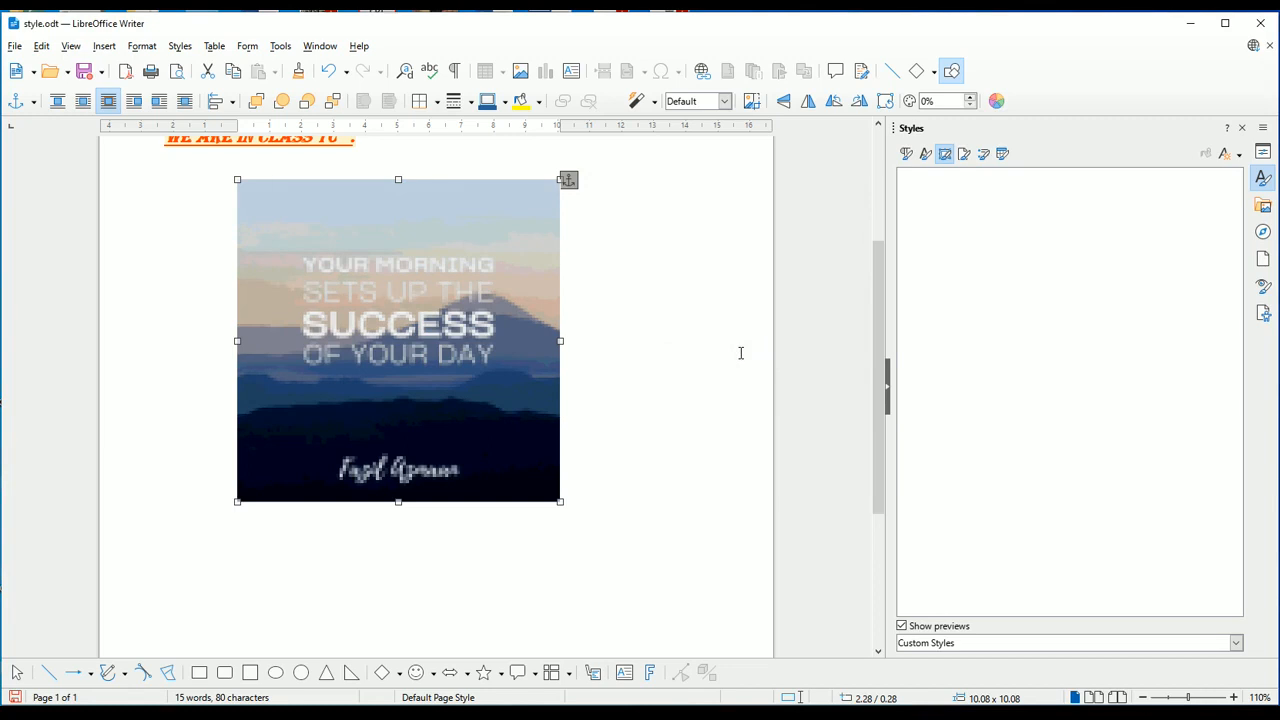
# - Examine the mosaic tiles on the quote image's lettering and mountains up close
pyautogui.click(1235, 697)
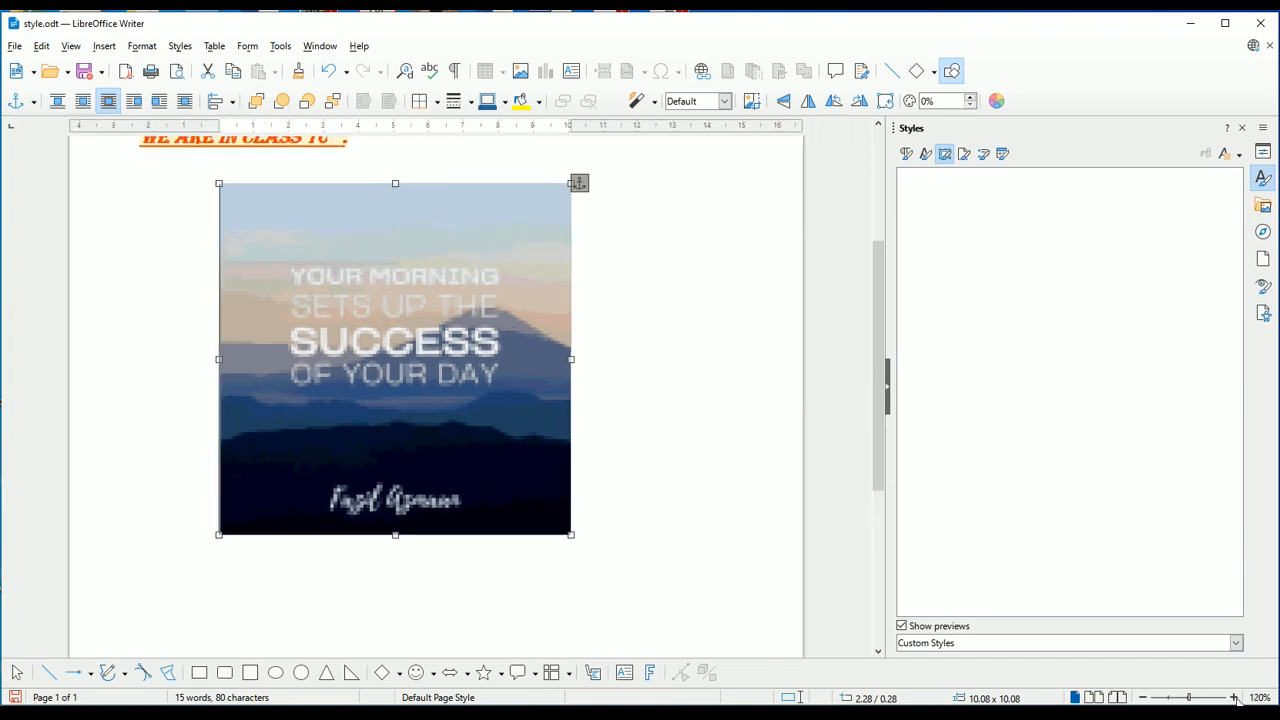
pyautogui.click(1235, 697)
pyautogui.click(1235, 697)
pyautogui.click(1235, 697)
pyautogui.click(1235, 697)
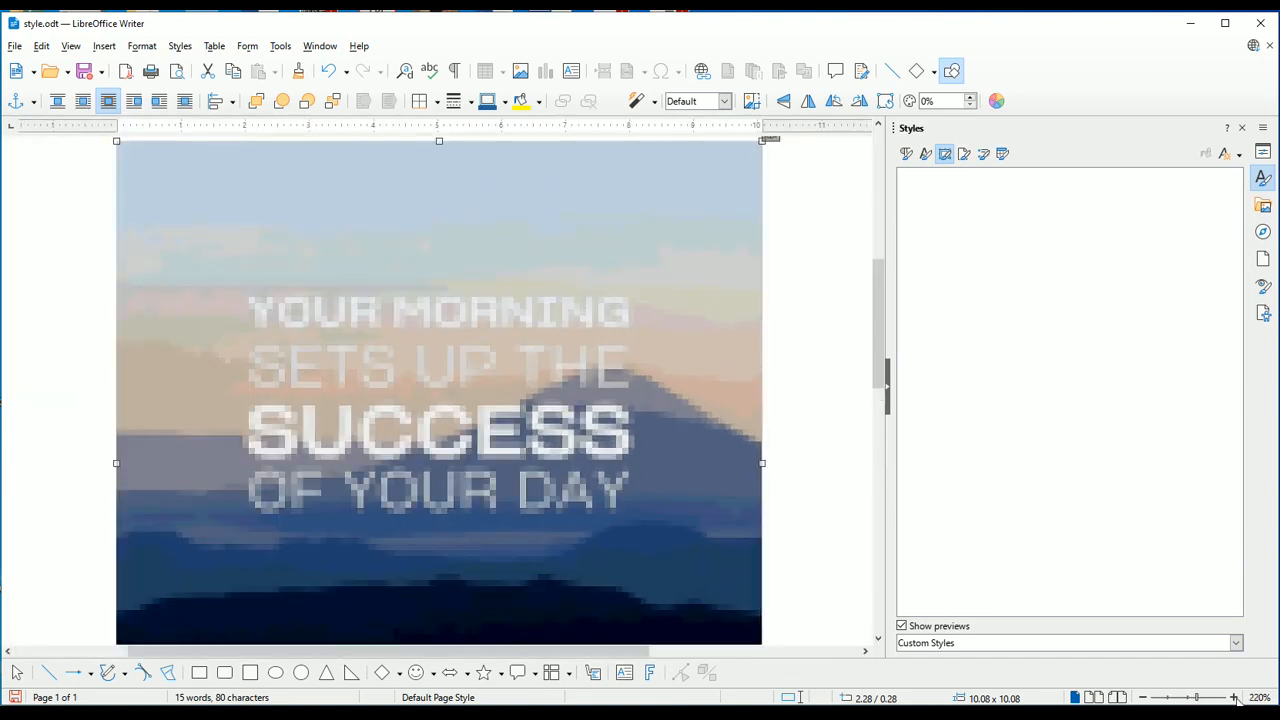
pyautogui.click(1235, 697)
pyautogui.click(1235, 697)
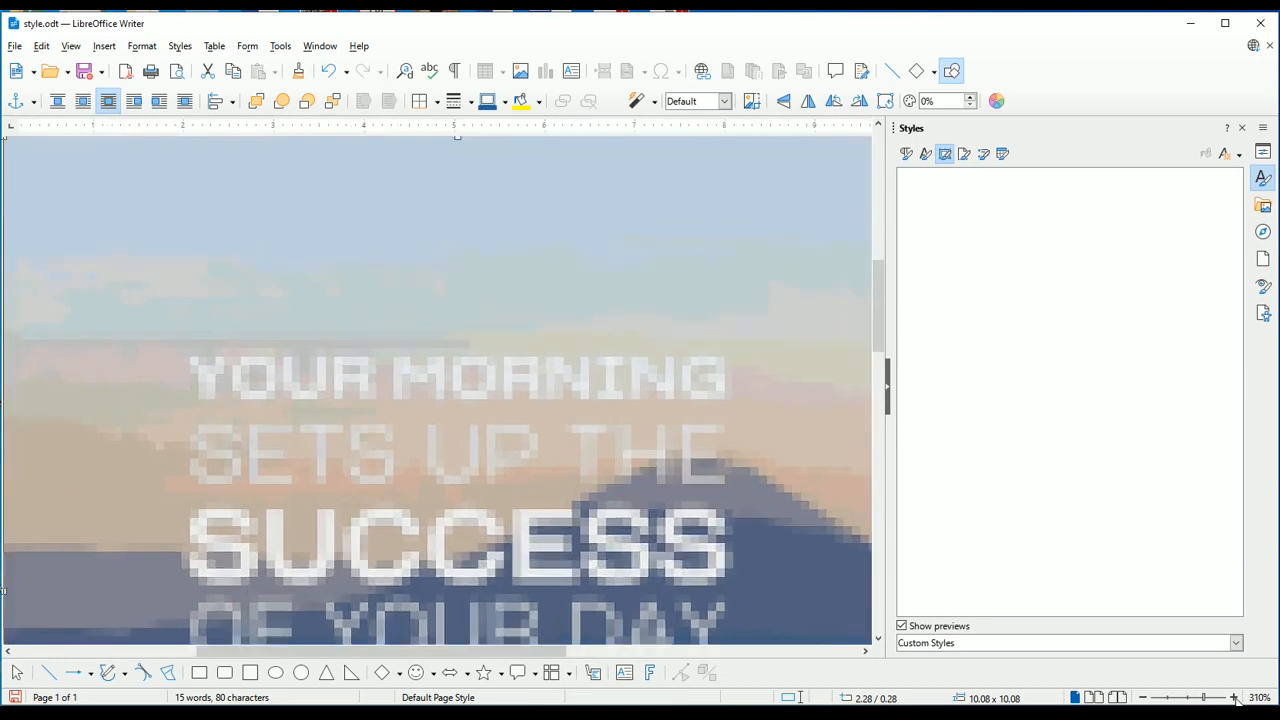
pyautogui.click(1235, 697)
pyautogui.click(1235, 697)
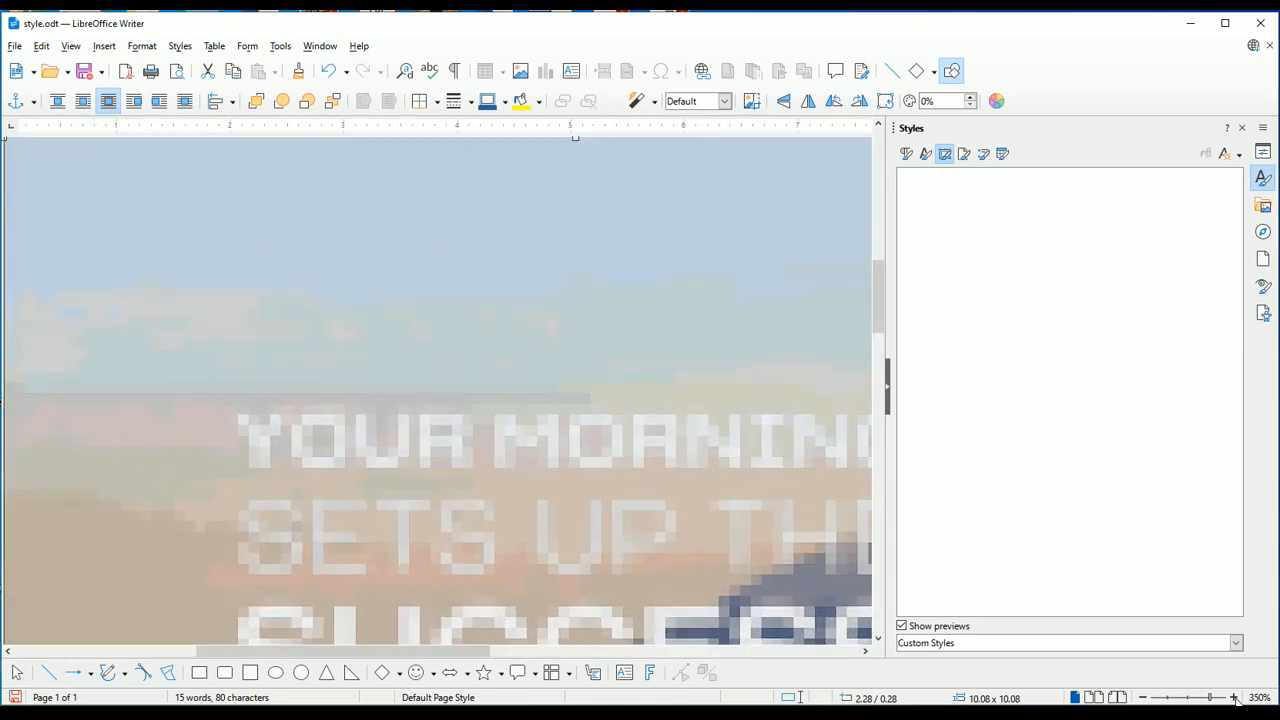
pyautogui.click(1235, 697)
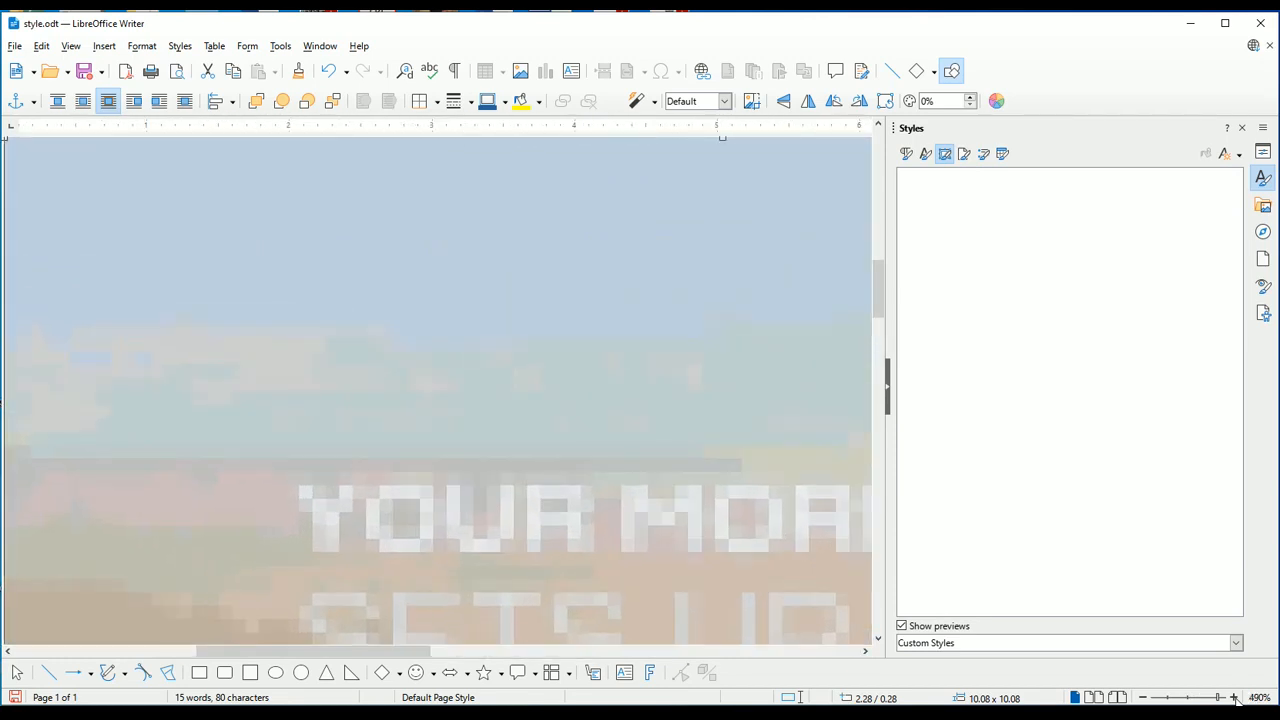
pyautogui.click(1144, 699)
pyautogui.click(1144, 699)
pyautogui.click(1144, 699)
pyautogui.click(1144, 699)
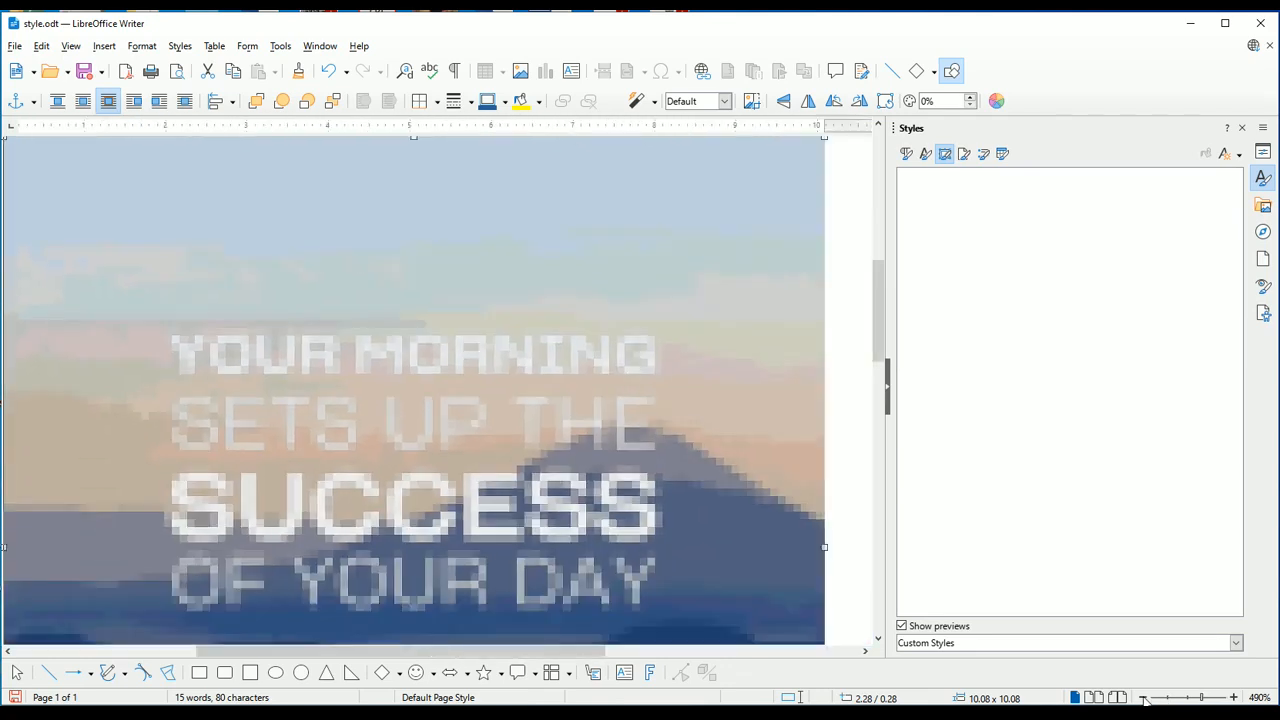
pyautogui.click(1144, 699)
pyautogui.click(1144, 699)
pyautogui.click(1144, 699)
pyautogui.click(1144, 699)
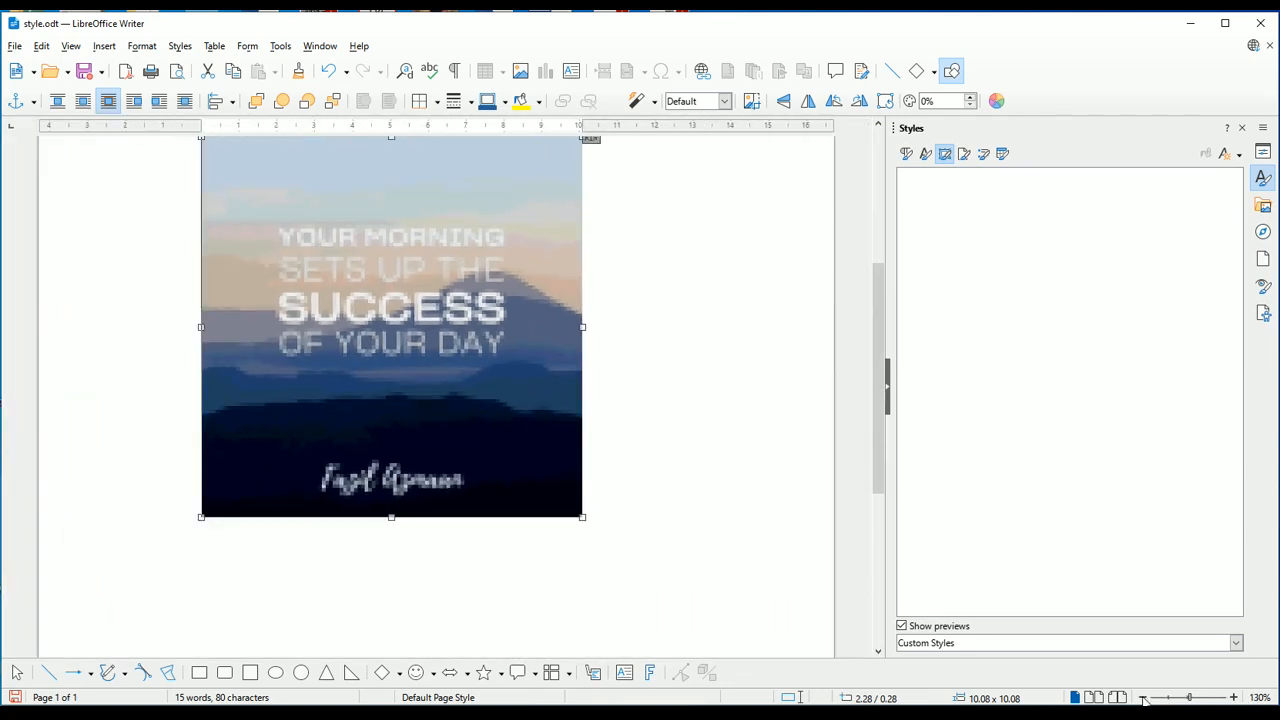
pyautogui.scroll(1, 734, 504)
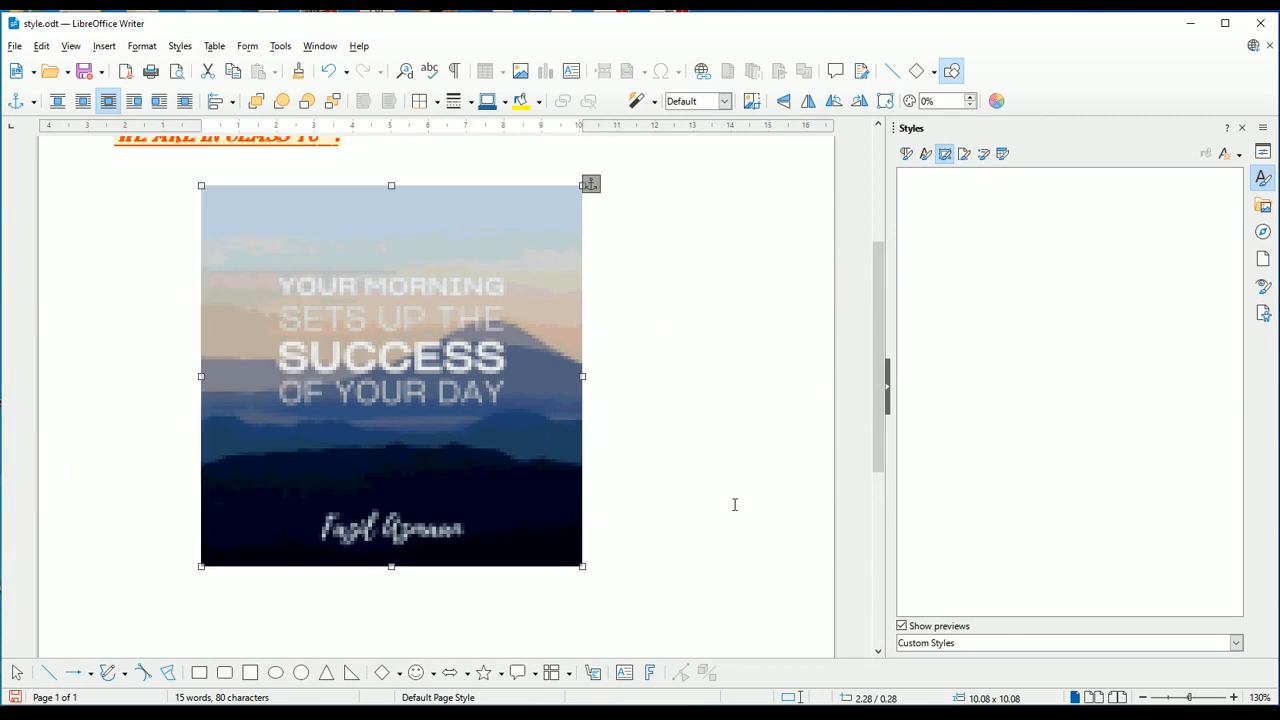
# - Undo all remaining filter effects on the quote image
pyautogui.hotkey('ctrl', 'z')
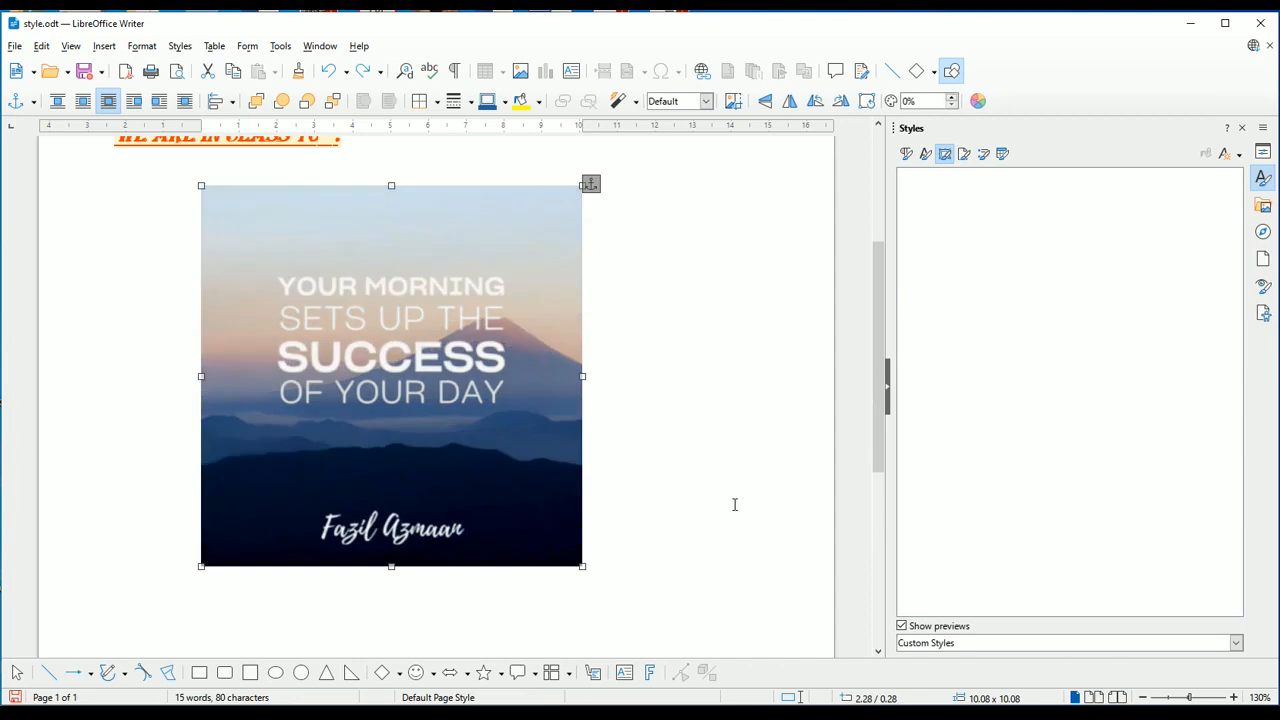
pyautogui.hotkey('ctrl', 'z')
pyautogui.hotkey('ctrl', 'z')
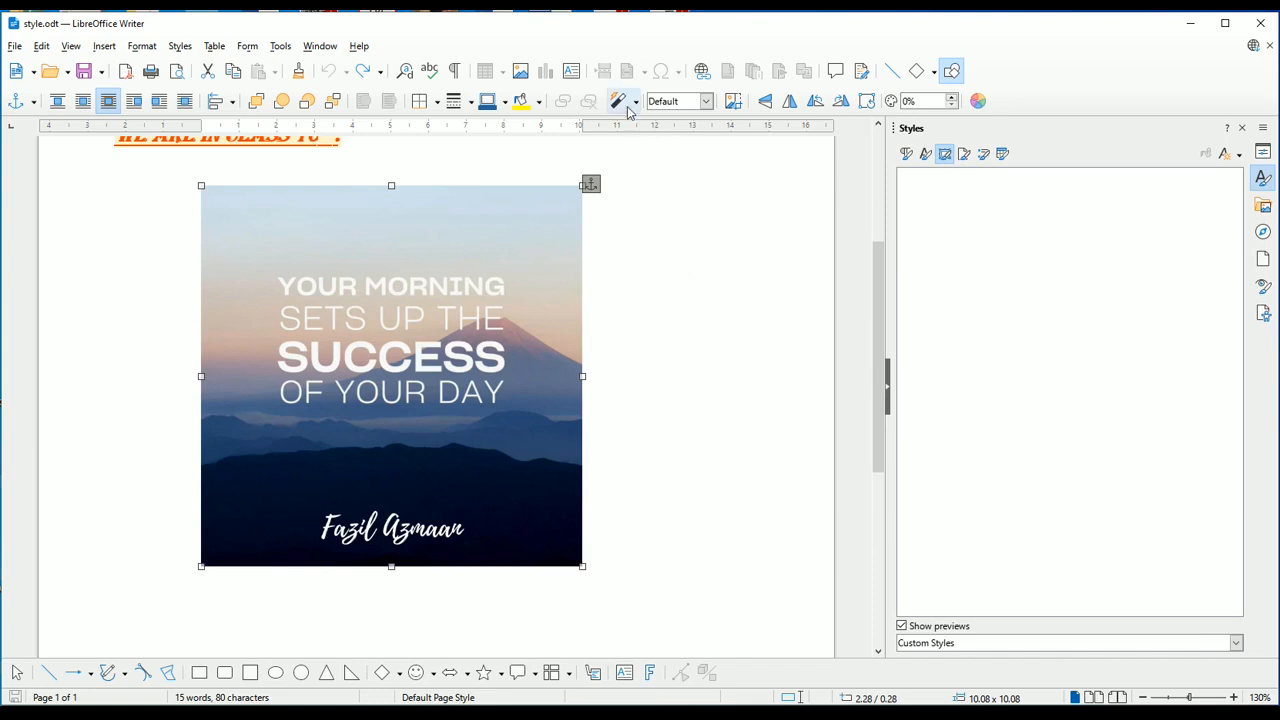
# - Set the quote image's color mode to Grayscale
pyautogui.click(706, 101)
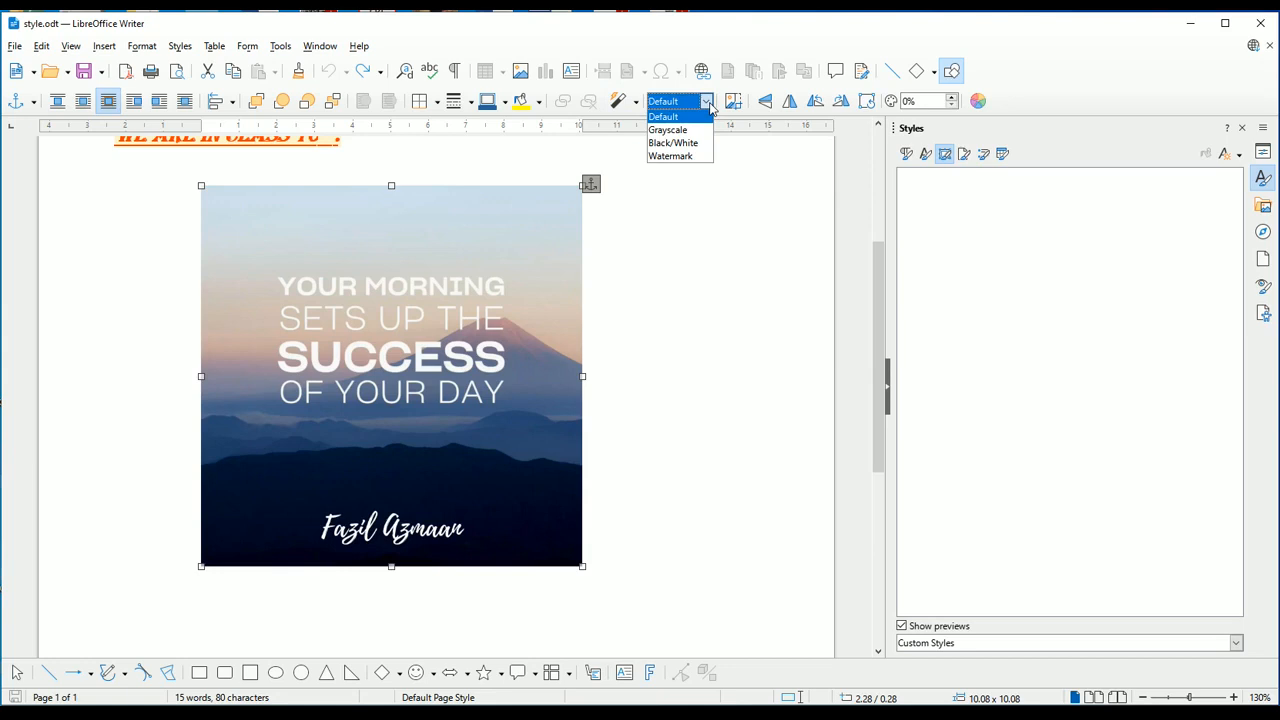
pyautogui.click(690, 130)
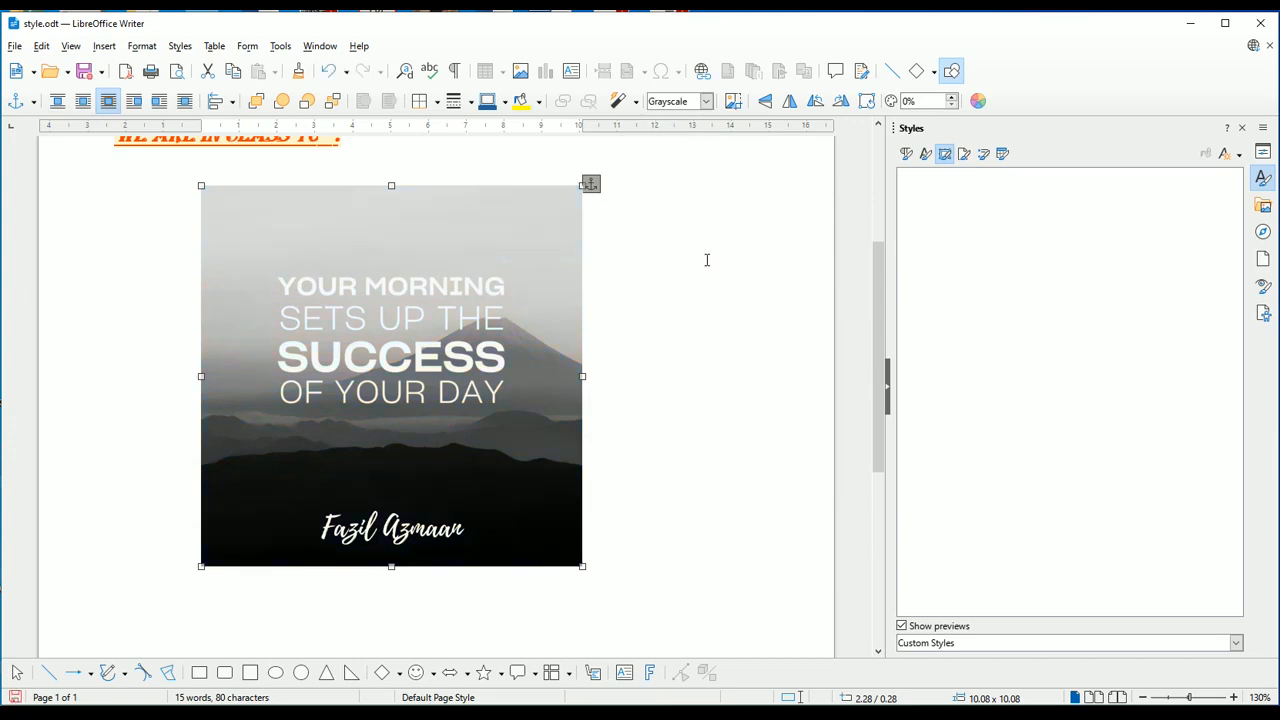
# - Try the Black/White color mode on the quote image, followed by the Watermark mode
pyautogui.click(706, 101)
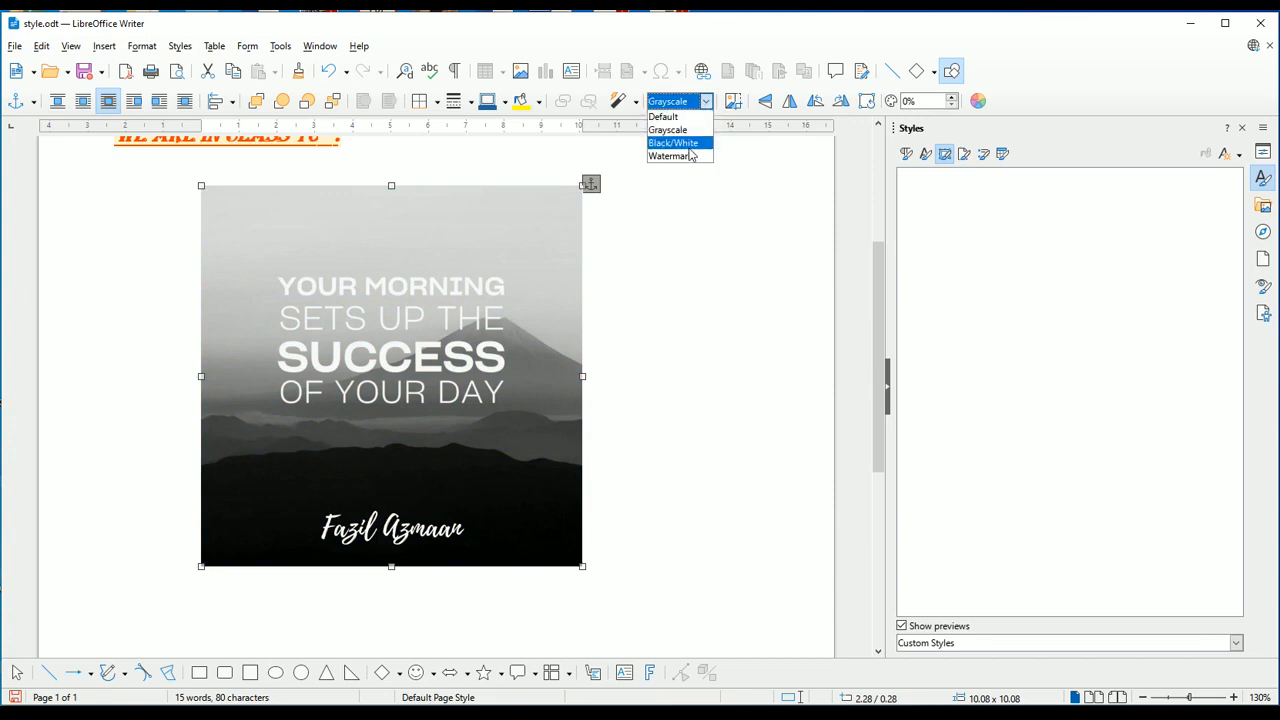
pyautogui.click(690, 143)
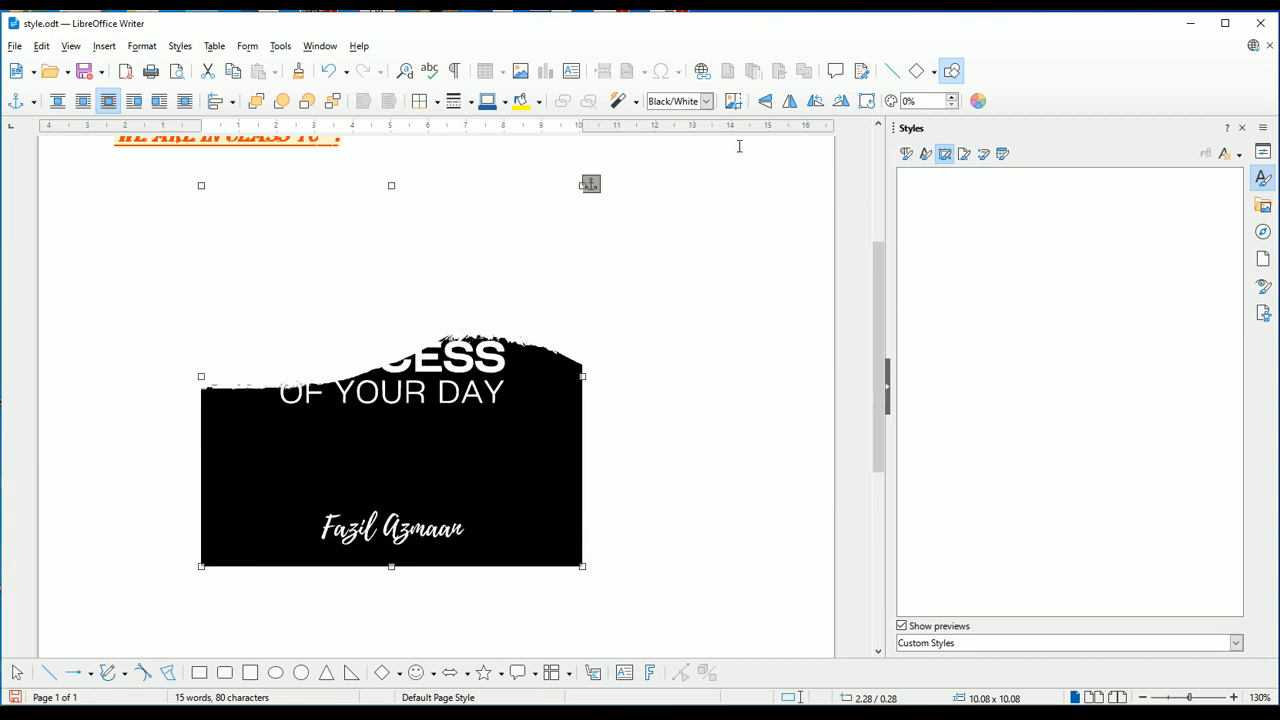
pyautogui.click(706, 101)
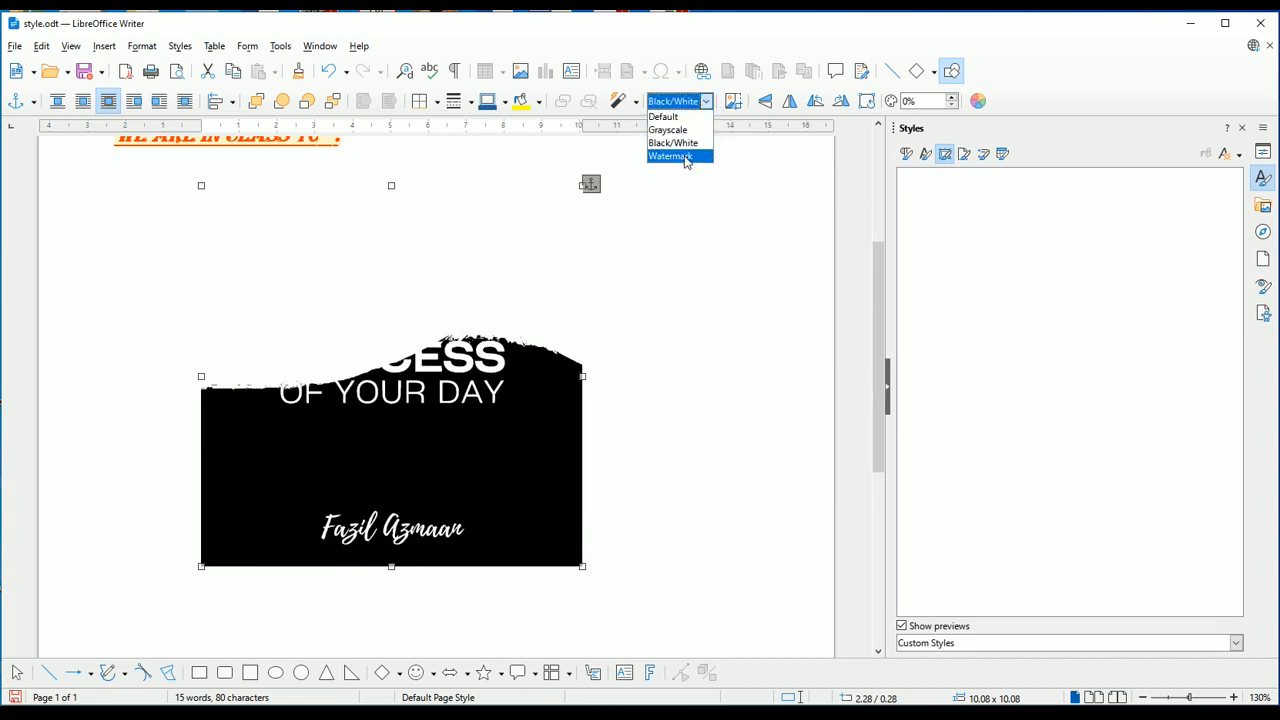
pyautogui.click(686, 157)
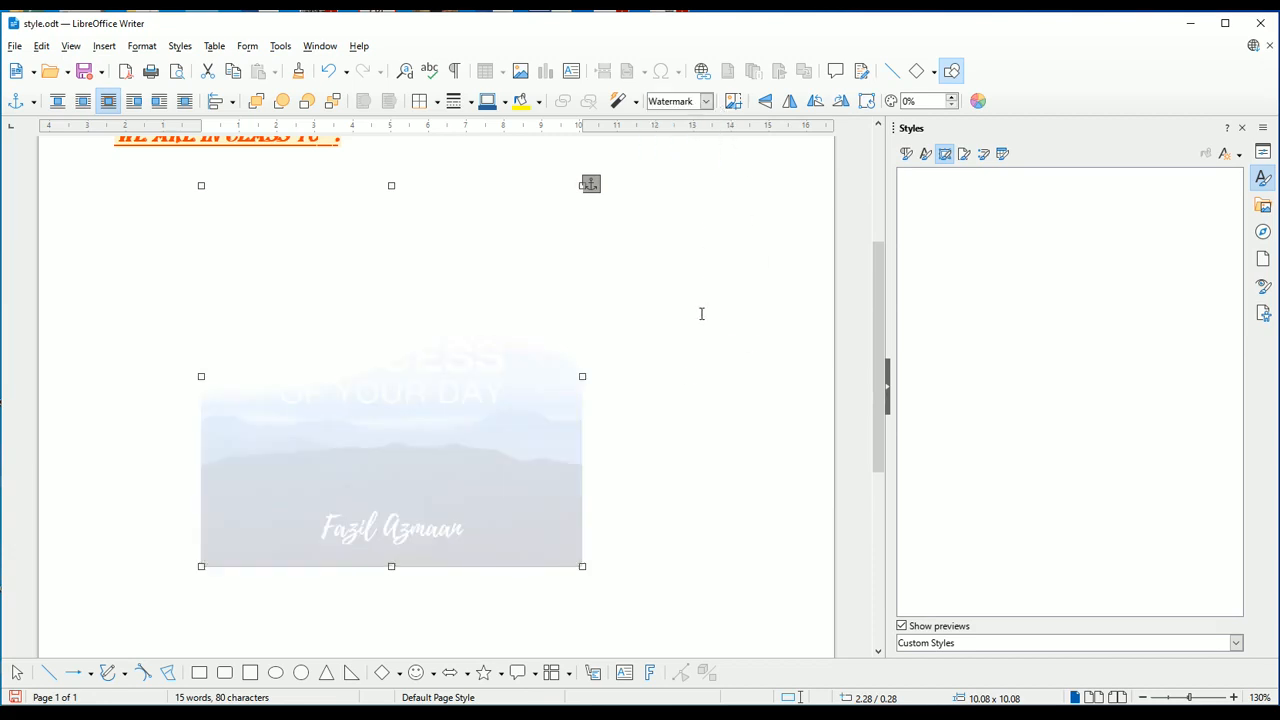
# - Compare the quote image's Default and Watermark color modes, and leave it set to Default
pyautogui.click(706, 101)
pyautogui.click(688, 116)
pyautogui.click(706, 101)
pyautogui.click(686, 157)
pyautogui.click(706, 101)
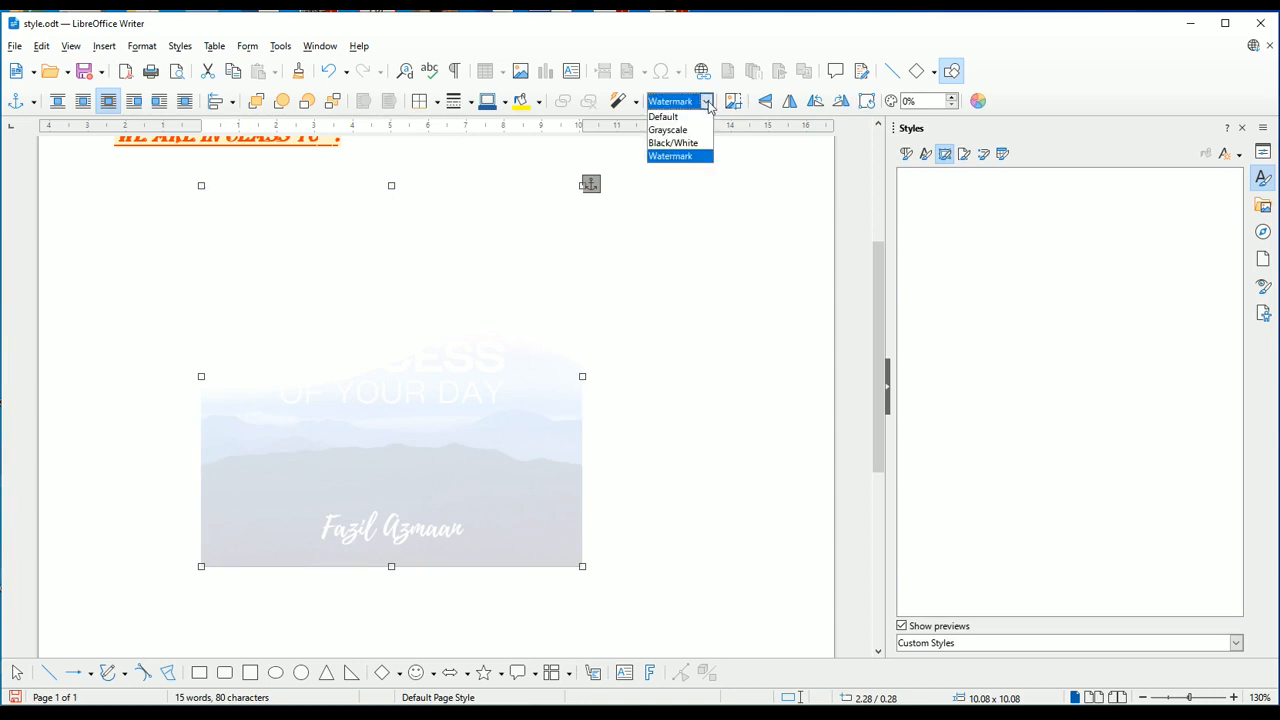
pyautogui.click(687, 119)
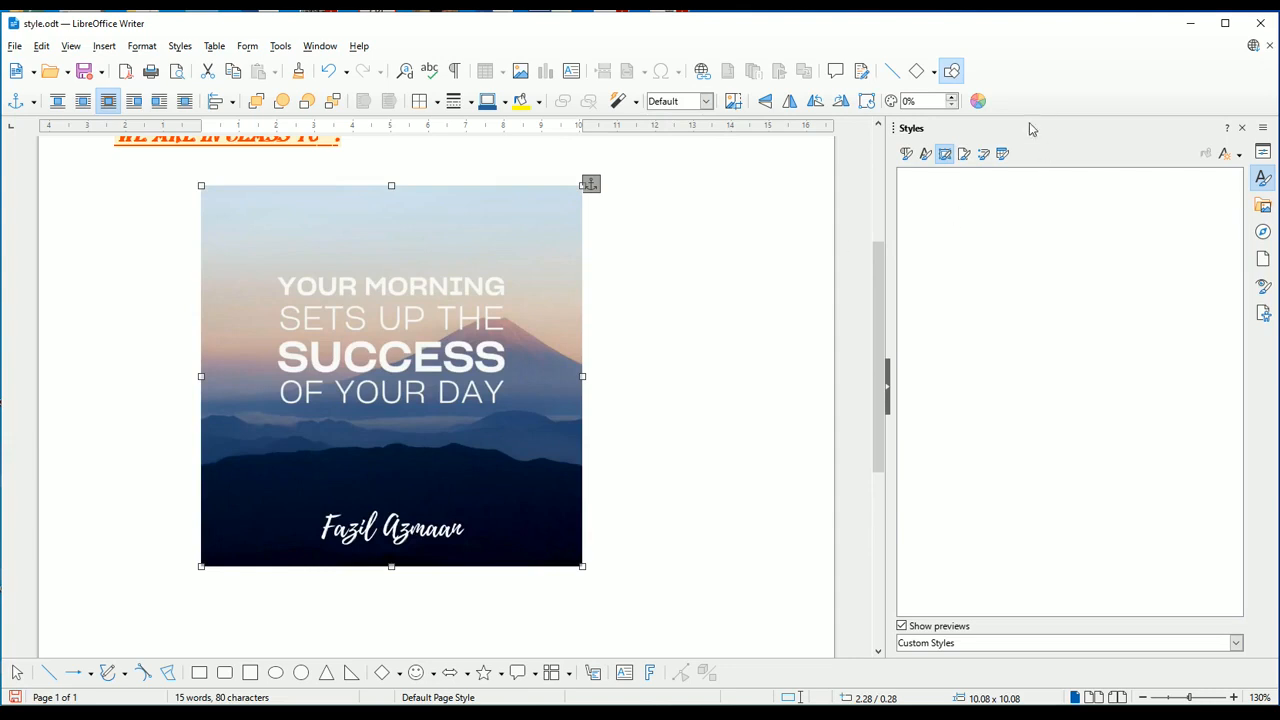
# - Display the color adjustment controls beside the quote image, look them over and close them
pyautogui.click(980, 108)
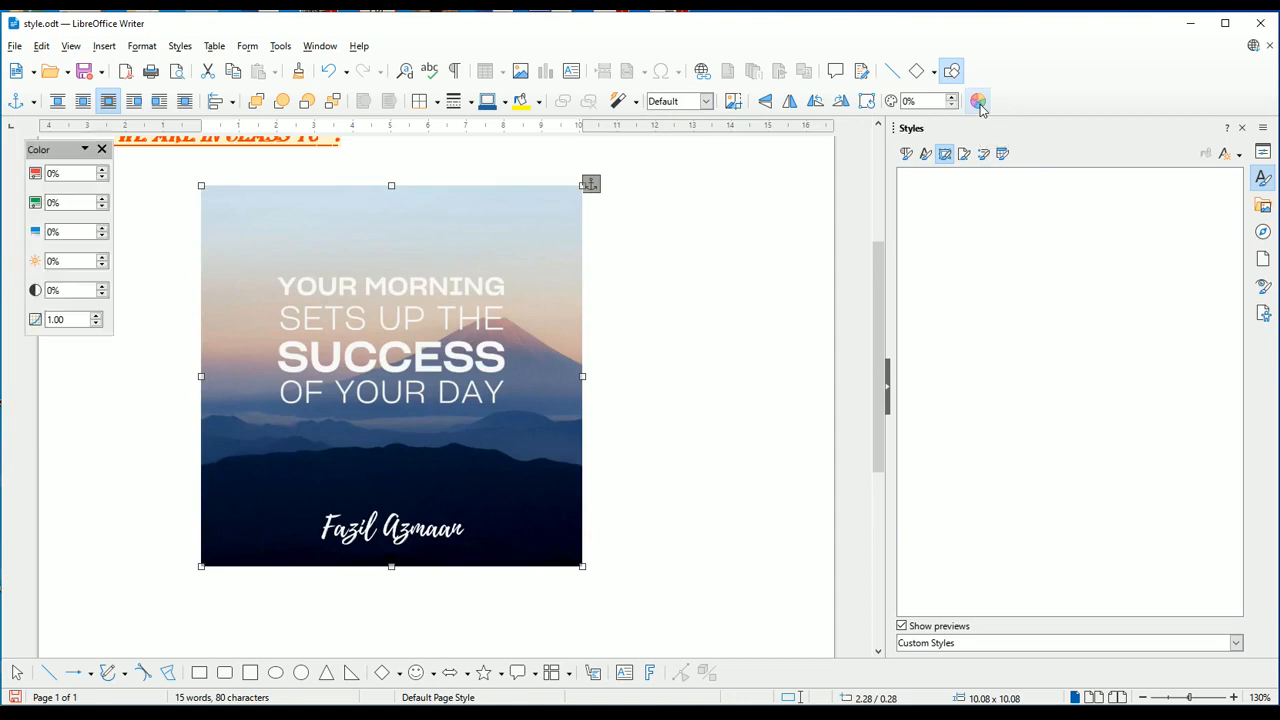
pyautogui.moveTo(52, 148); pyautogui.dragTo(686, 209)
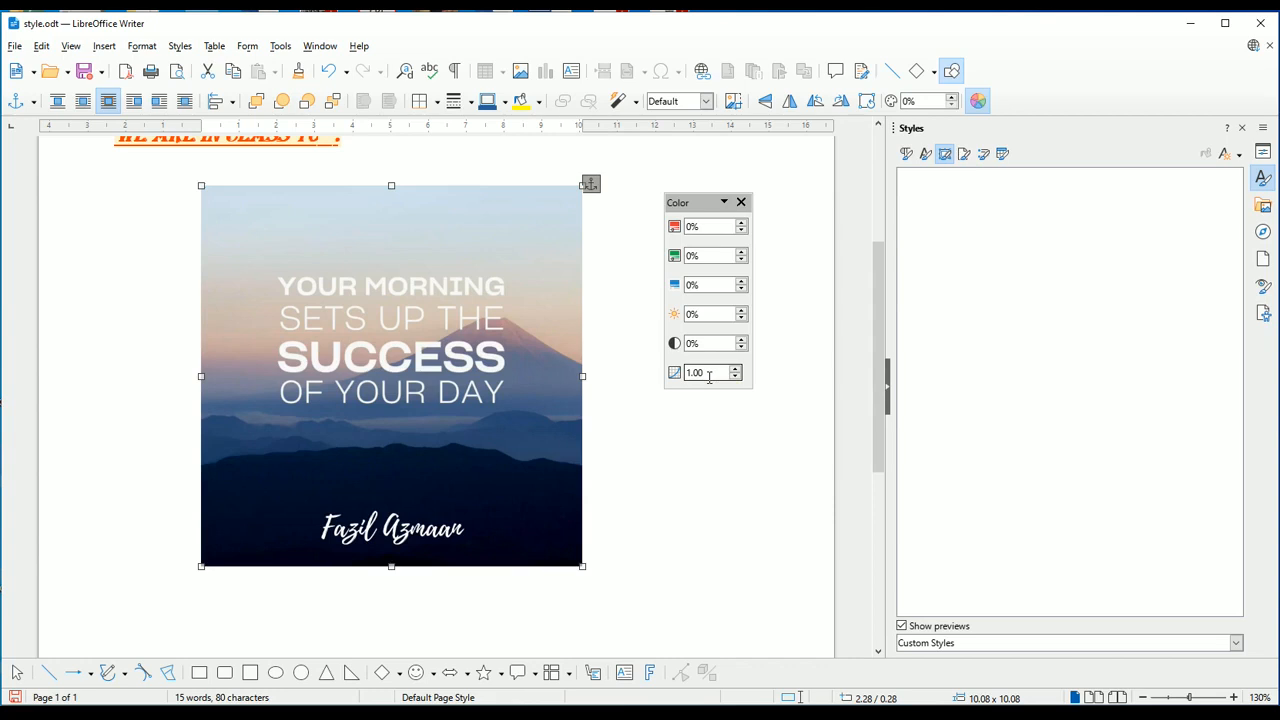
pyautogui.click(741, 202)
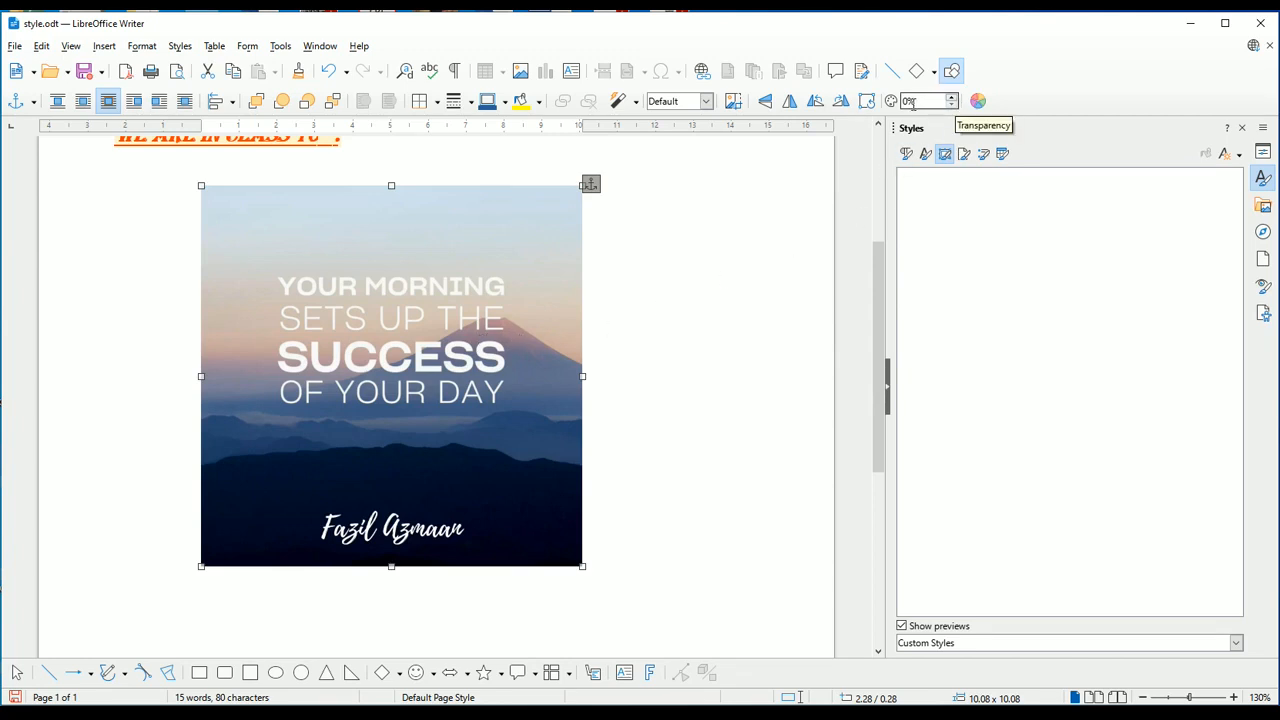
# - Raise the quote image's transparency gradually to 100%
pyautogui.click(955, 99)
pyautogui.click(955, 99)
pyautogui.click(955, 99)
pyautogui.click(955, 99)
pyautogui.click(955, 99)
pyautogui.click(955, 99)
pyautogui.click(955, 99)
pyautogui.click(955, 99)
pyautogui.click(955, 99)
pyautogui.click(955, 99)
pyautogui.click(955, 99)
pyautogui.click(955, 99)
pyautogui.click(955, 99)
pyautogui.click(955, 99)
pyautogui.click(955, 99)
pyautogui.click(955, 99)
pyautogui.click(955, 99)
pyautogui.click(955, 99)
pyautogui.click(955, 99)
pyautogui.click(955, 99)
pyautogui.click(955, 99)
pyautogui.click(955, 99)
pyautogui.click(955, 99)
pyautogui.click(955, 99)
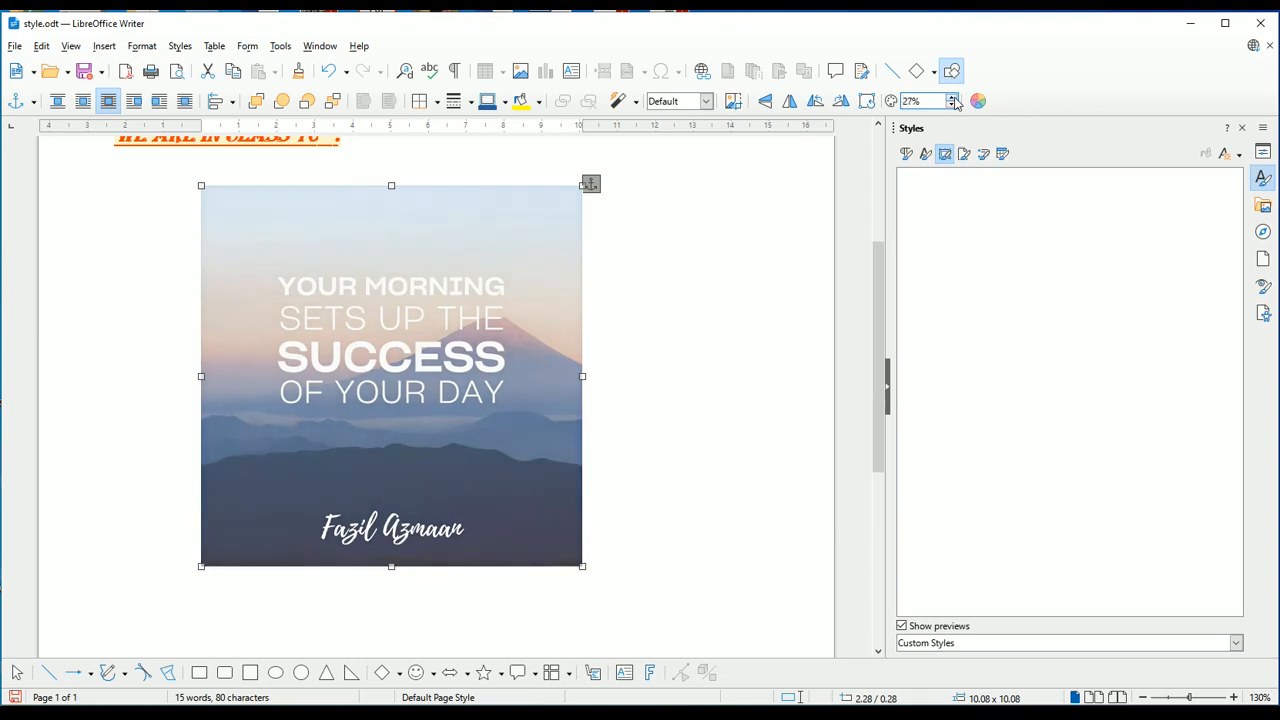
pyautogui.click(955, 99)
pyautogui.click(955, 99)
pyautogui.click(955, 99)
pyautogui.click(955, 99)
pyautogui.click(955, 99)
pyautogui.click(955, 99)
pyautogui.click(955, 99)
pyautogui.click(955, 99)
pyautogui.click(955, 99)
pyautogui.click(955, 99)
pyautogui.click(955, 99)
pyautogui.click(955, 99)
pyautogui.click(955, 99)
pyautogui.click(955, 99)
pyautogui.click(955, 99)
pyautogui.click(955, 99)
pyautogui.click(955, 100)
pyautogui.click(955, 100)
pyautogui.click(955, 100)
pyautogui.click(955, 100)
pyautogui.click(955, 100)
pyautogui.click(955, 100)
pyautogui.click(955, 100)
pyautogui.click(955, 100)
pyautogui.click(955, 100)
pyautogui.click(955, 100)
pyautogui.click(955, 100)
pyautogui.click(955, 100)
pyautogui.click(955, 100)
pyautogui.click(955, 100)
pyautogui.click(955, 100)
pyautogui.click(955, 100)
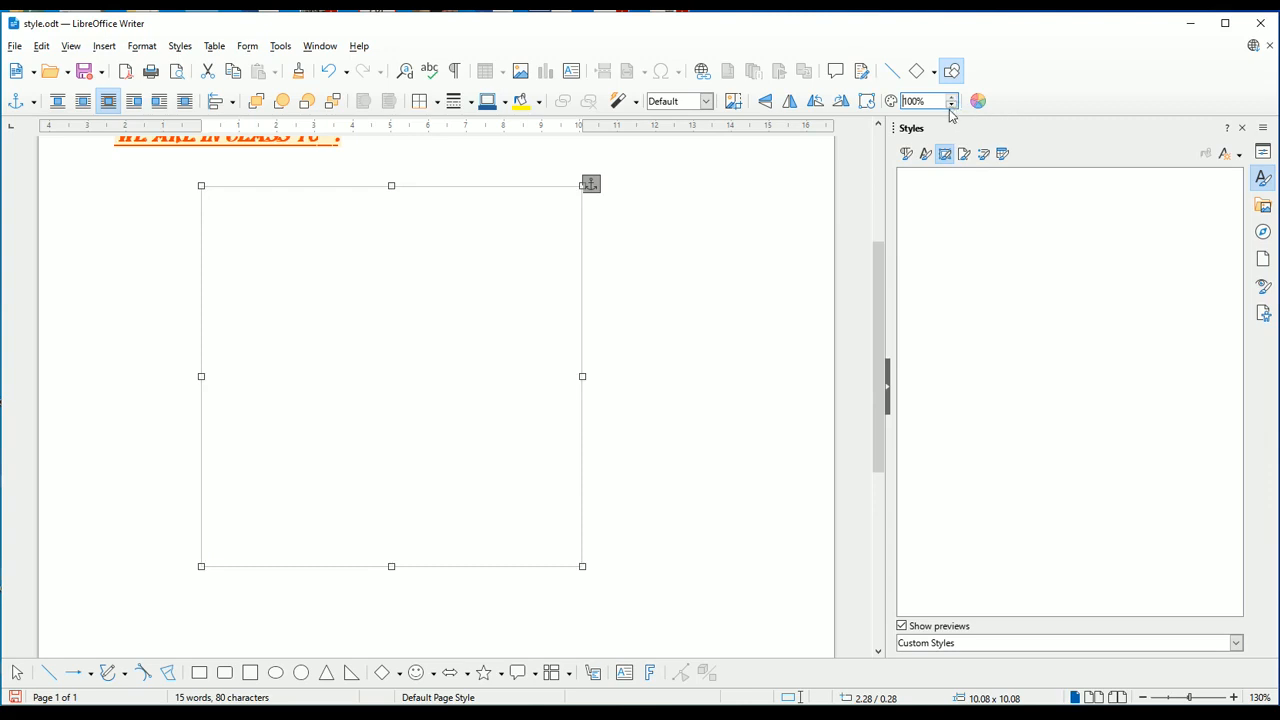
# - Lower the quote image's transparency gradually to 0%
pyautogui.click(951, 105)
pyautogui.click(951, 105)
pyautogui.click(951, 105)
pyautogui.click(951, 105)
pyautogui.click(951, 105)
pyautogui.click(951, 105)
pyautogui.click(951, 105)
pyautogui.click(951, 105)
pyautogui.click(951, 105)
pyautogui.click(951, 105)
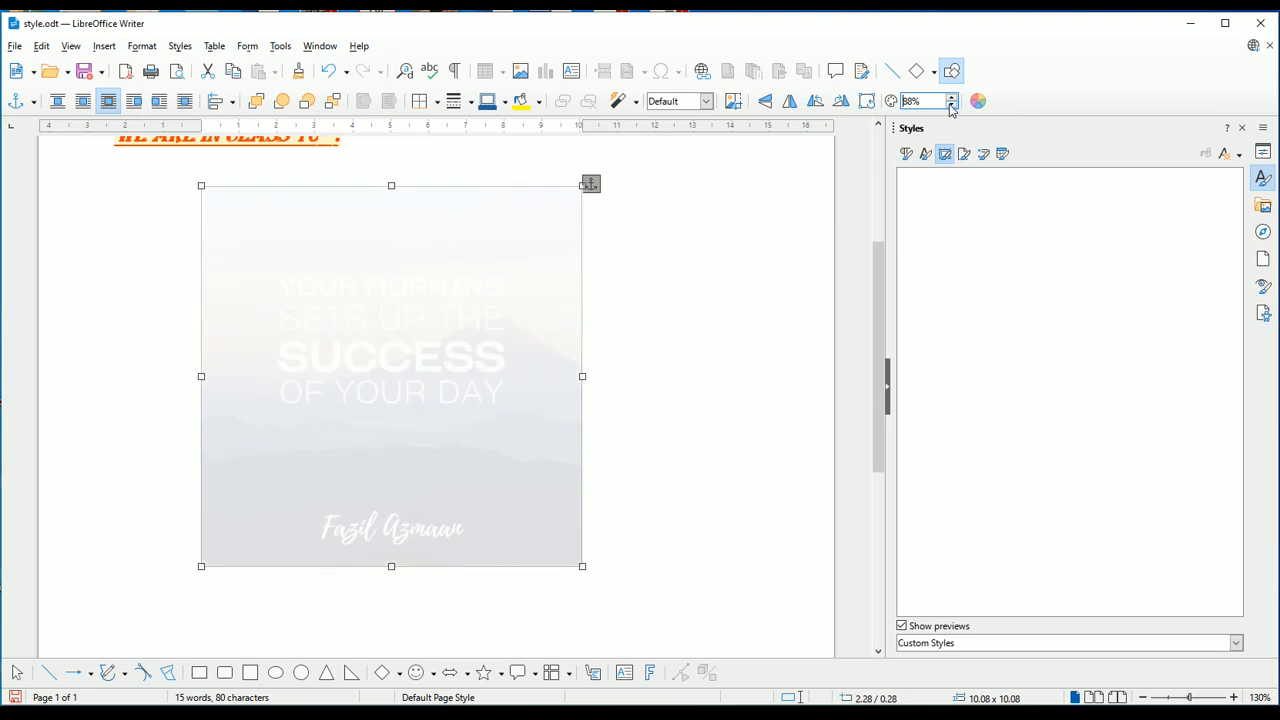
pyautogui.click(951, 105)
pyautogui.click(951, 105)
pyautogui.click(951, 105)
pyautogui.click(951, 105)
pyautogui.click(951, 105)
pyautogui.click(951, 105)
pyautogui.click(951, 105)
pyautogui.click(951, 105)
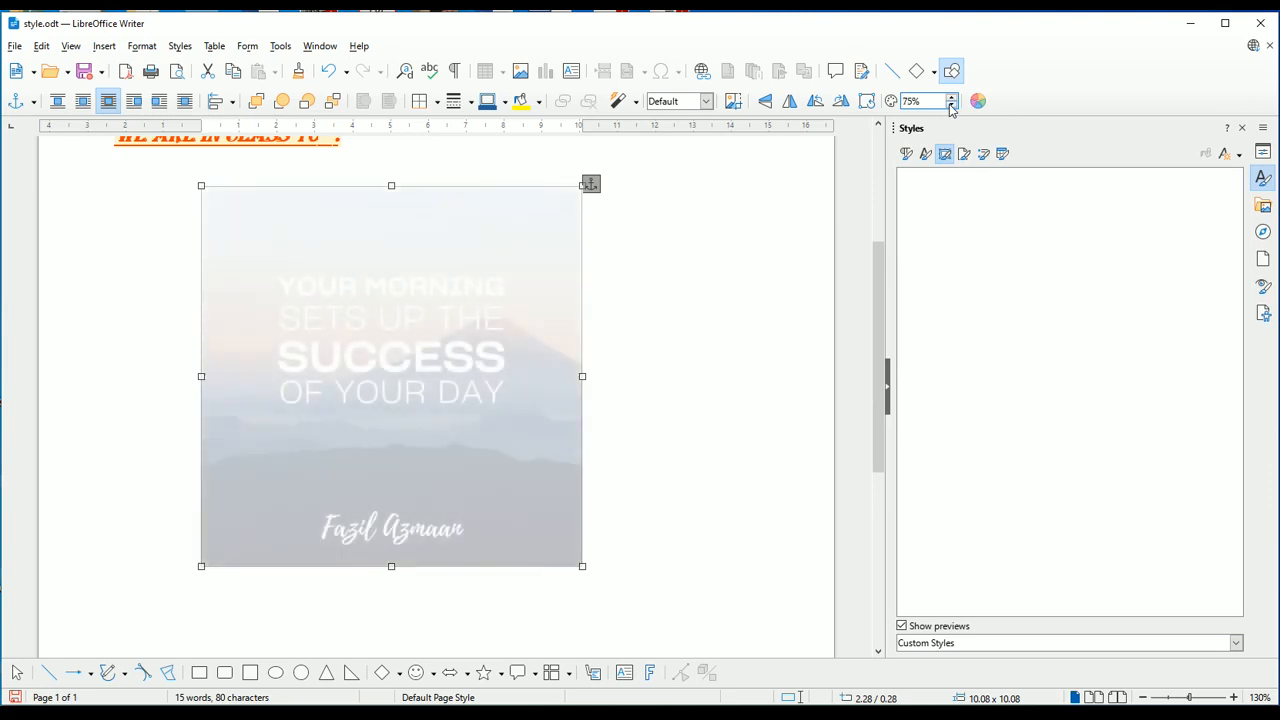
pyautogui.click(951, 105)
pyautogui.click(951, 105)
pyautogui.click(951, 105)
pyautogui.click(951, 105)
pyautogui.click(951, 105)
pyautogui.click(951, 105)
pyautogui.click(951, 105)
pyautogui.click(951, 105)
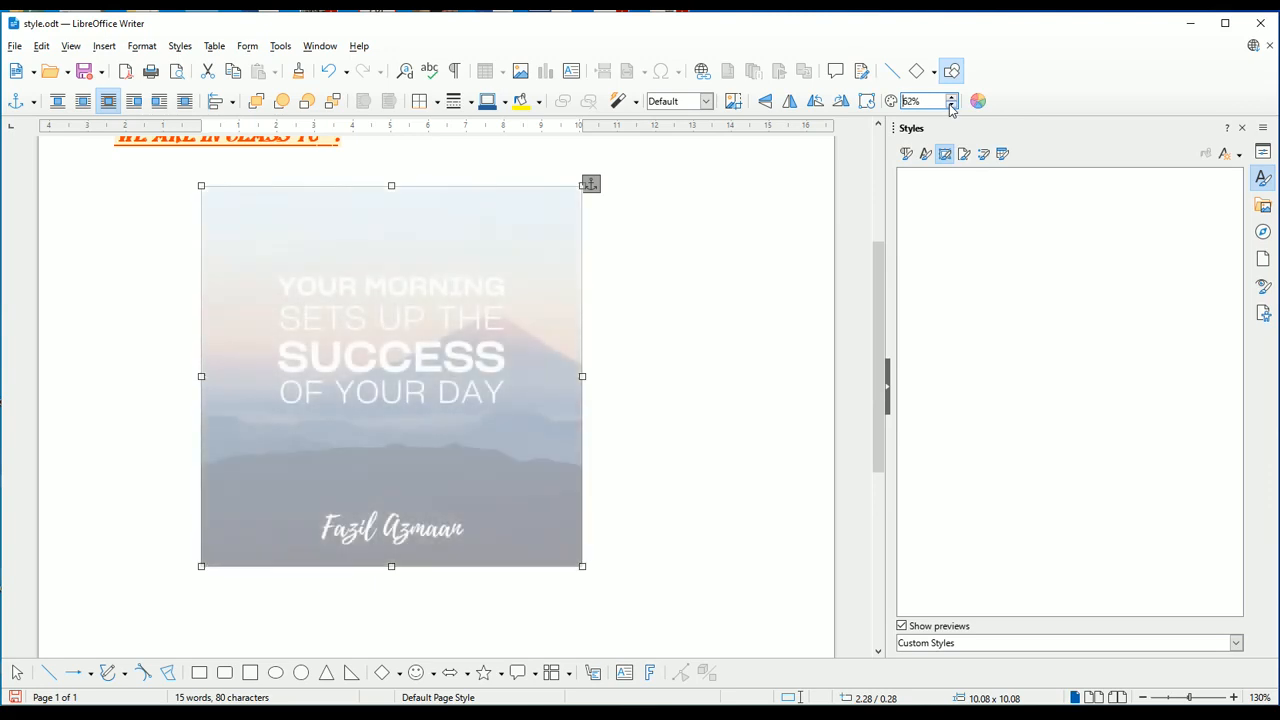
pyautogui.click(951, 105)
pyautogui.click(951, 105)
pyautogui.click(951, 105)
pyautogui.click(951, 105)
pyautogui.click(951, 105)
pyautogui.click(951, 105)
pyautogui.click(951, 105)
pyautogui.click(951, 105)
pyautogui.click(951, 105)
pyautogui.click(951, 105)
pyautogui.click(951, 105)
pyautogui.click(951, 105)
pyautogui.click(951, 105)
pyautogui.click(951, 105)
pyautogui.click(951, 105)
pyautogui.click(951, 105)
pyautogui.click(951, 105)
pyautogui.click(951, 105)
pyautogui.click(951, 105)
pyautogui.click(951, 105)
pyautogui.click(951, 105)
pyautogui.click(951, 105)
pyautogui.click(951, 105)
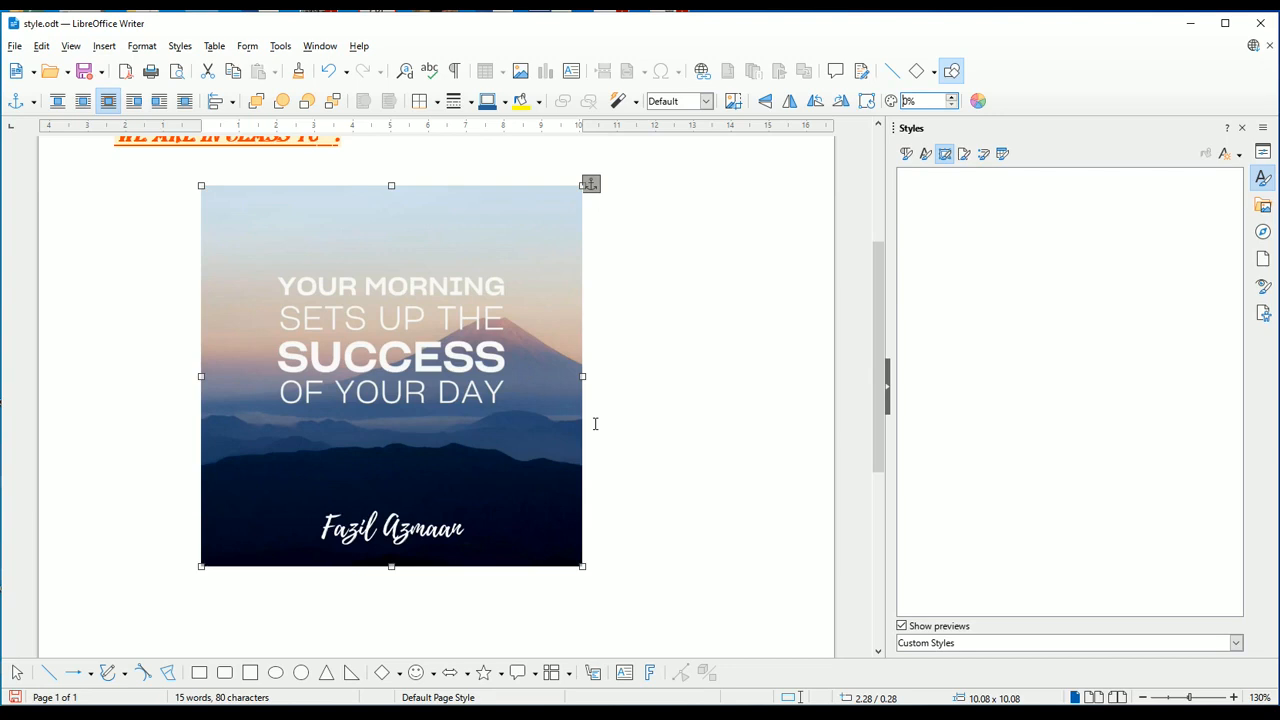
# - Flip the quote image vertically and horizontally, returning it to its original orientation each time
pyautogui.click(765, 104)
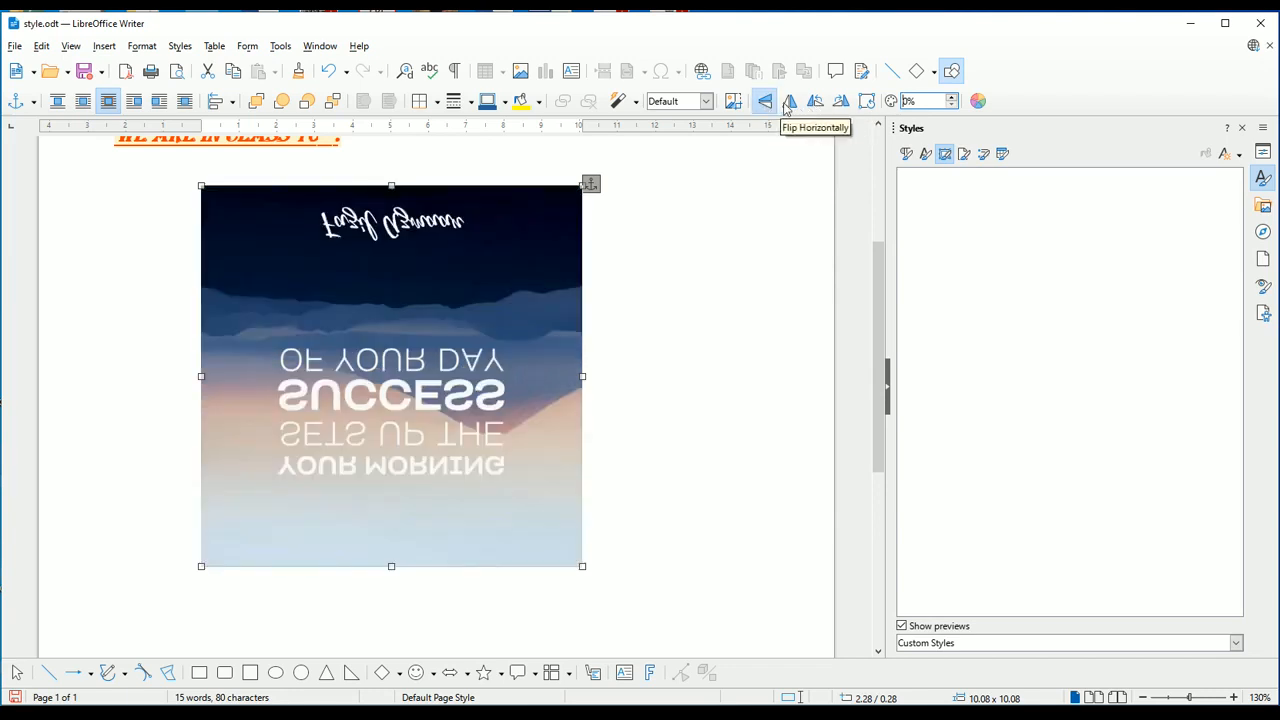
pyautogui.click(789, 104)
pyautogui.click(789, 104)
pyautogui.click(789, 104)
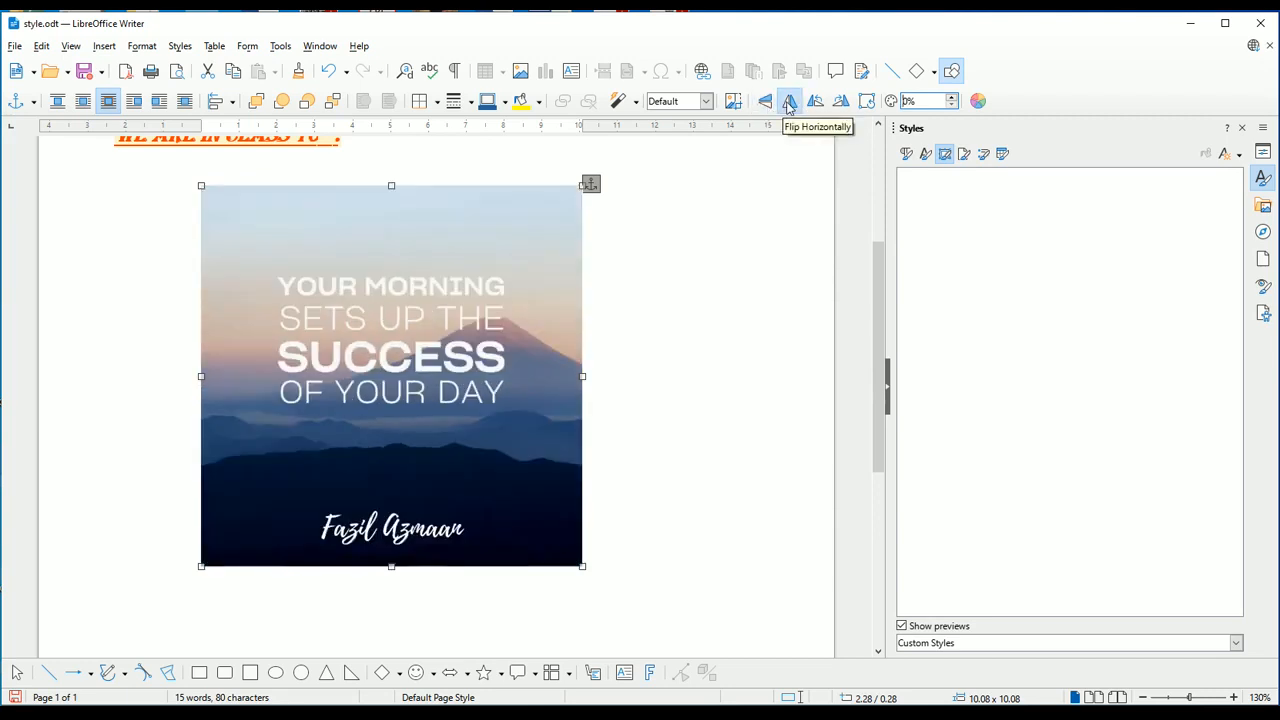
pyautogui.click(789, 104)
pyautogui.click(789, 104)
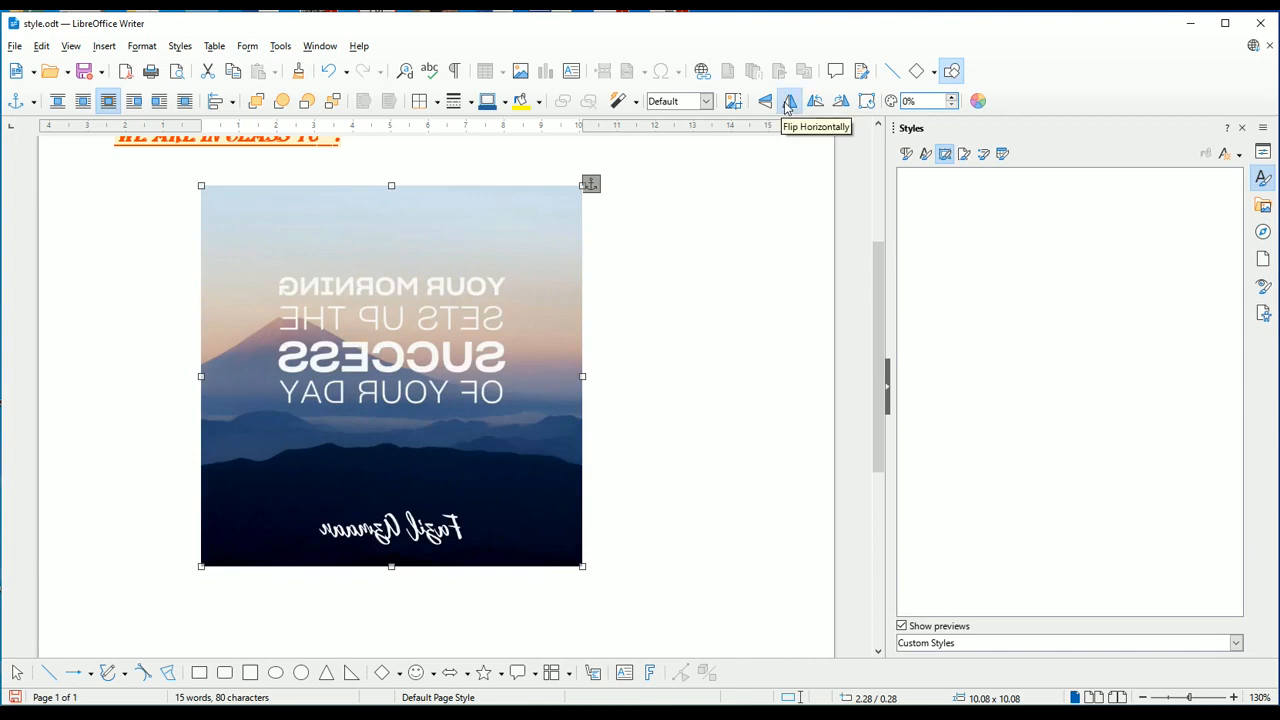
pyautogui.click(789, 104)
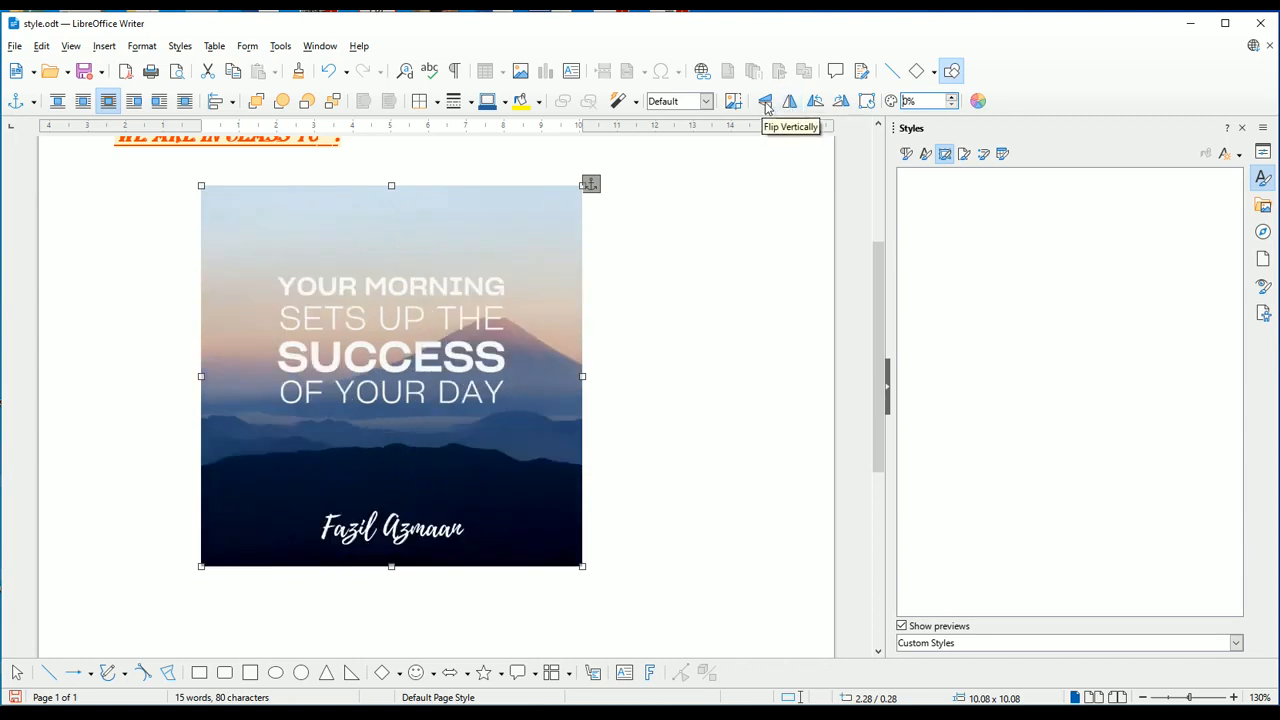
pyautogui.click(766, 104)
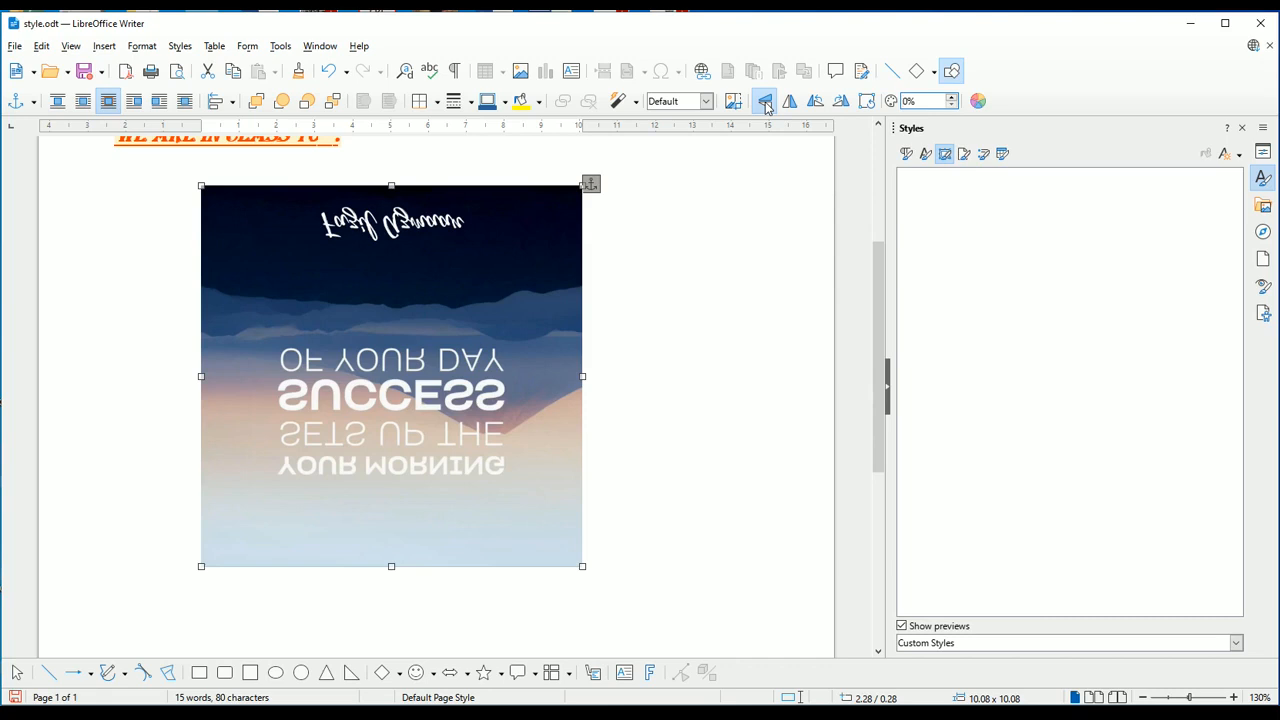
pyautogui.click(765, 103)
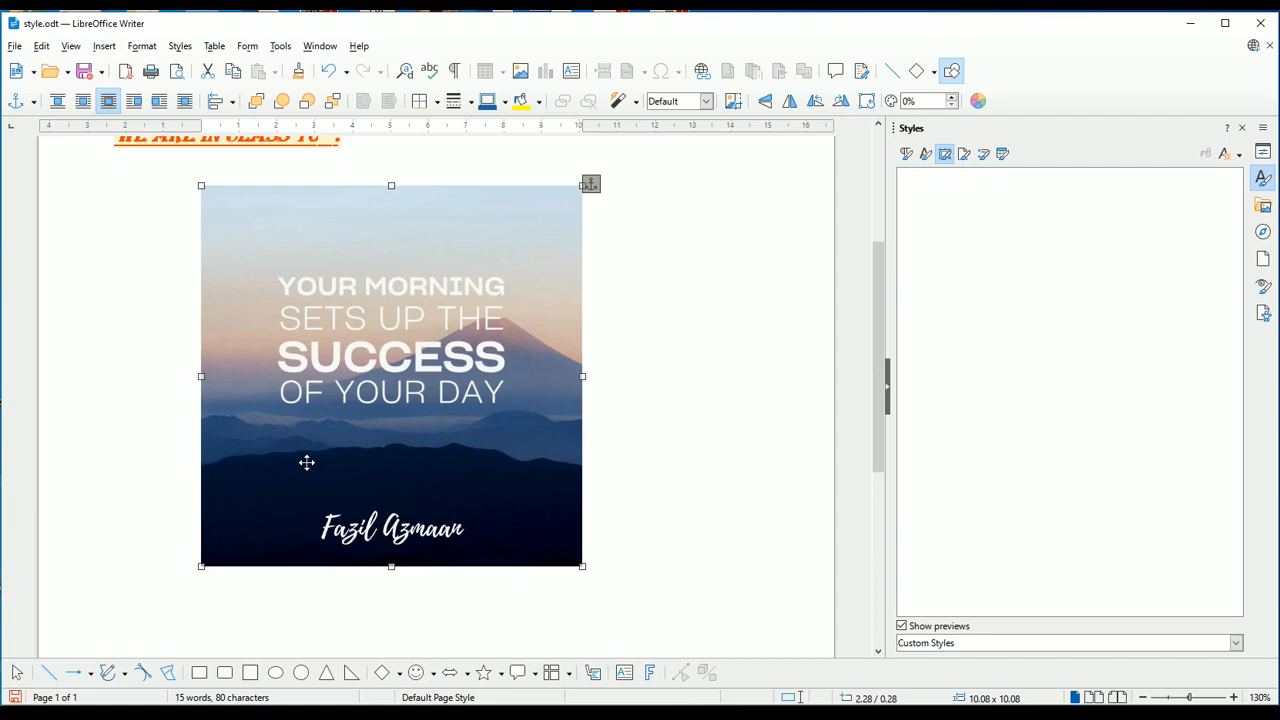
# - Open the quote image's crop properties, try the Keep image size option and choose Keep scale
pyautogui.rightClick(328, 388)
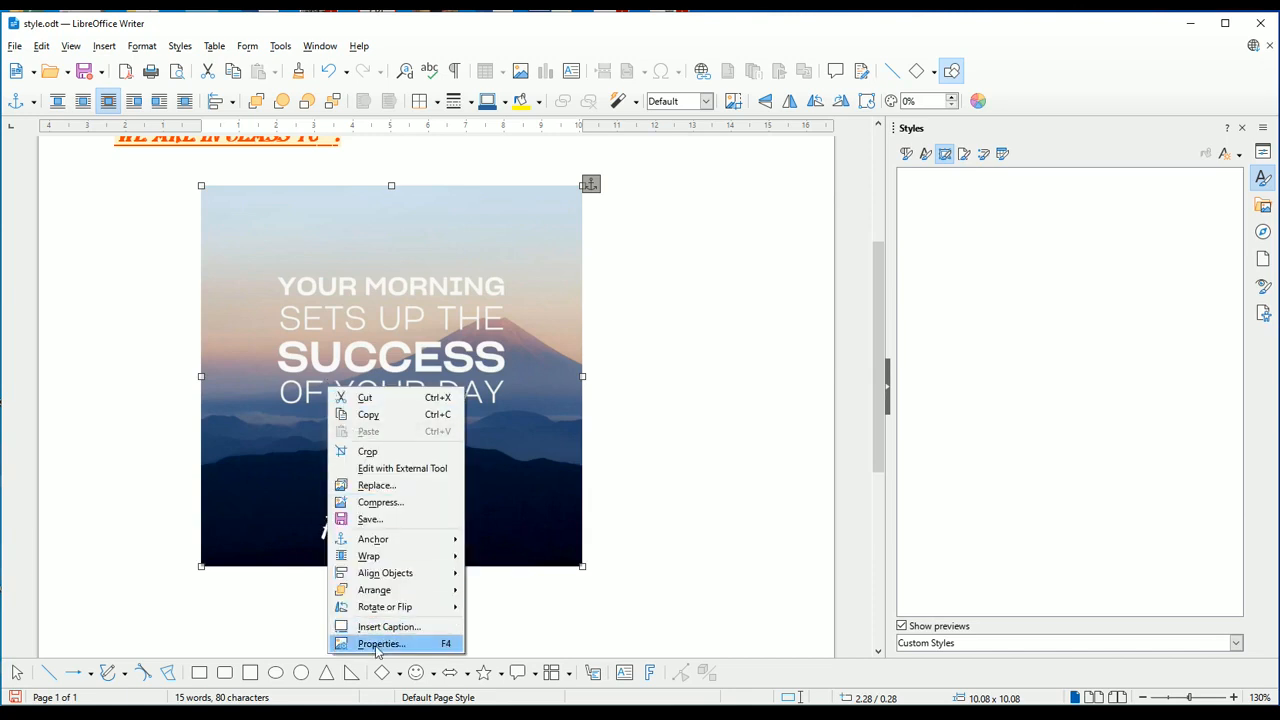
pyautogui.click(437, 644)
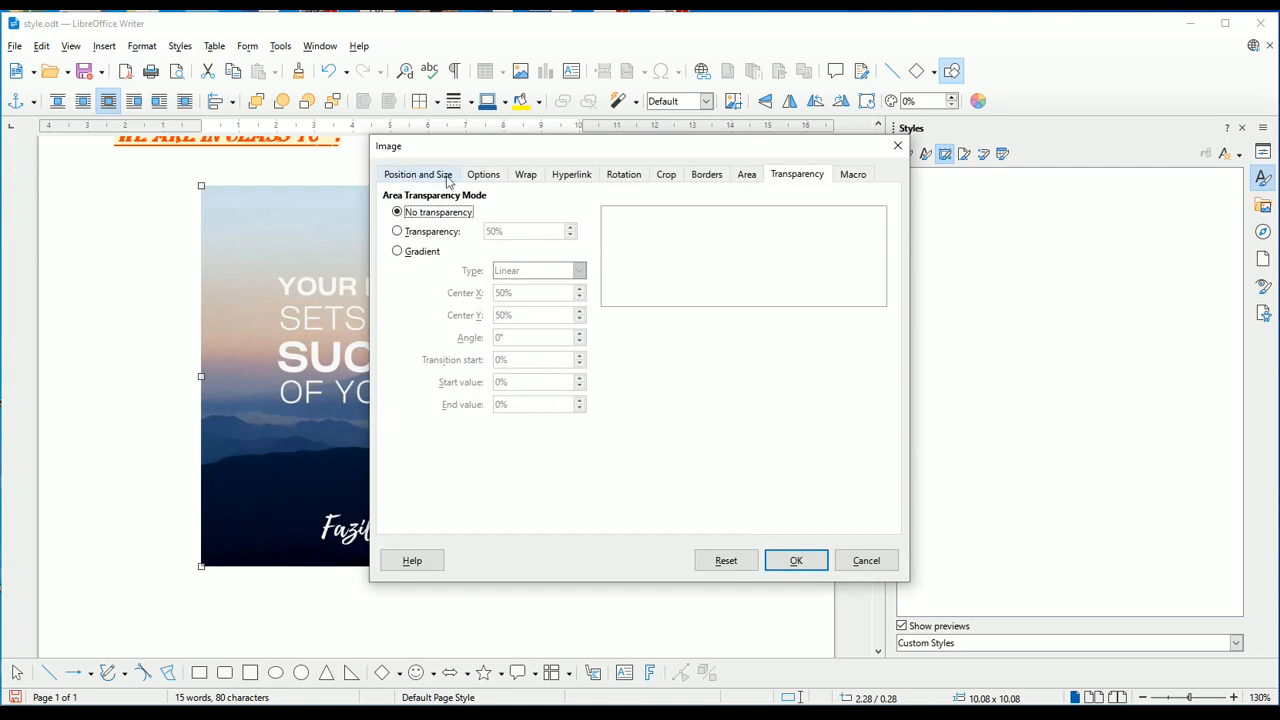
pyautogui.click(666, 177)
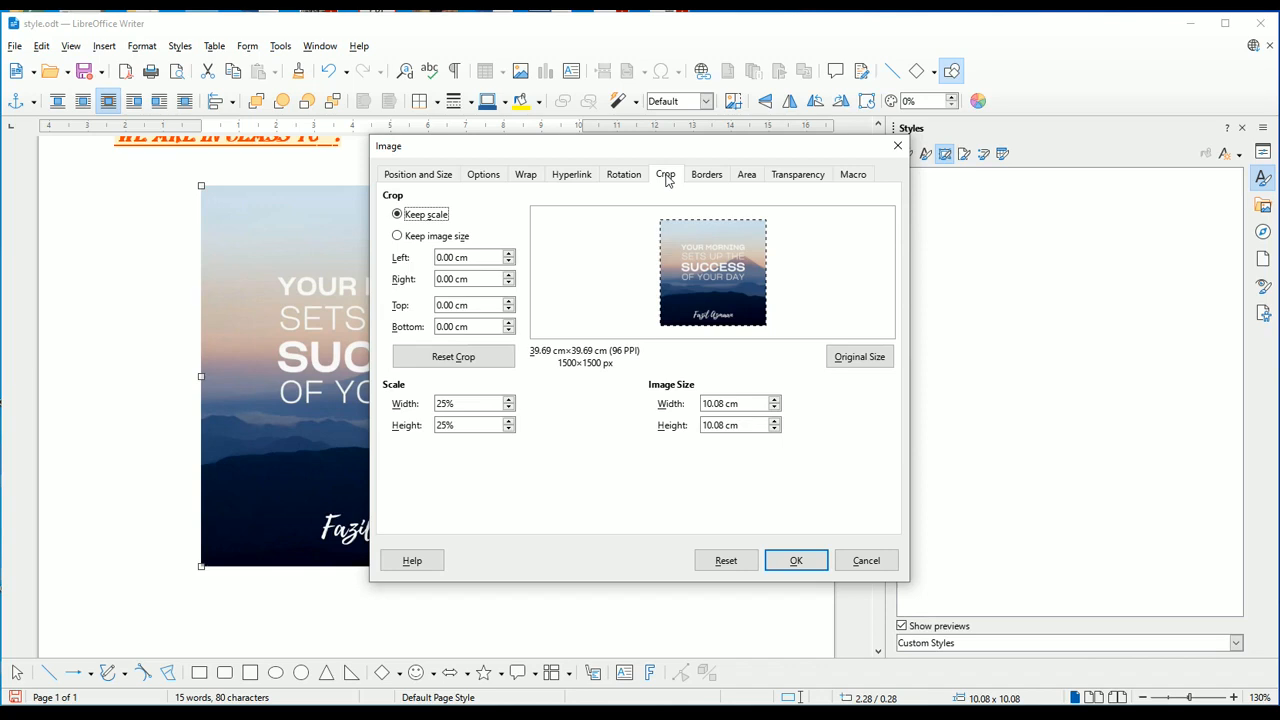
pyautogui.click(419, 240)
pyautogui.click(427, 220)
pyautogui.click(397, 236)
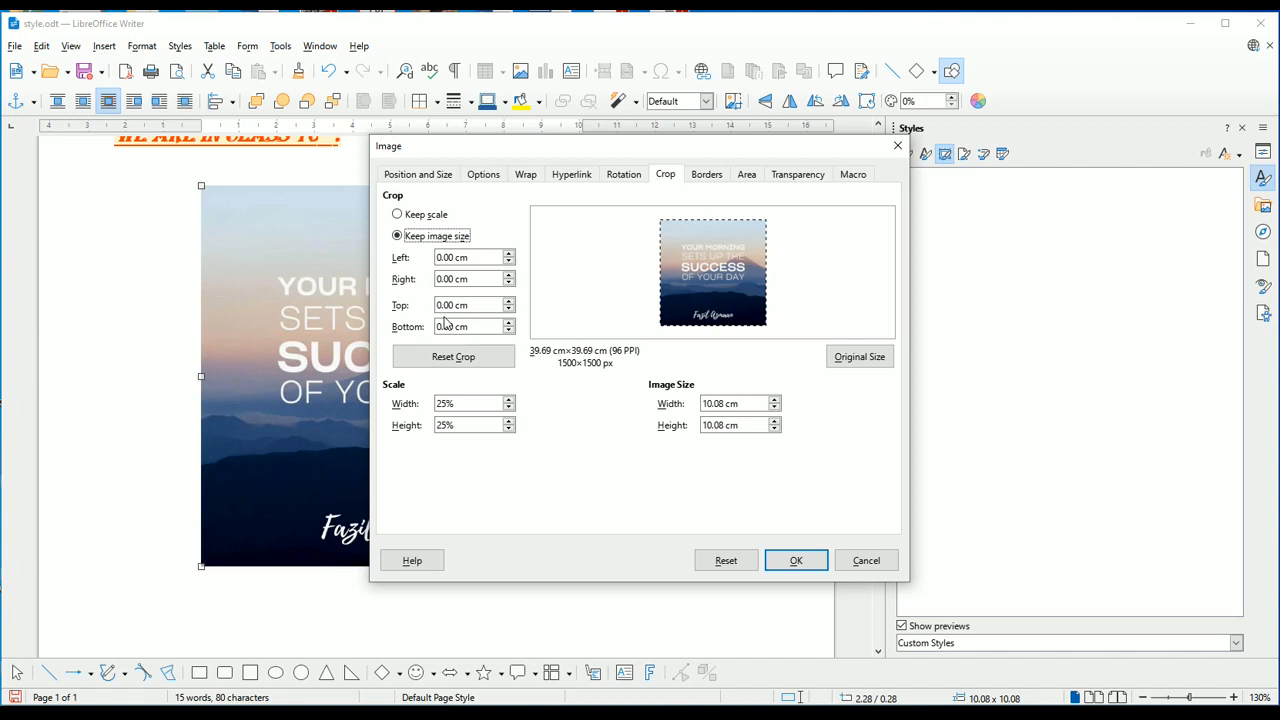
pyautogui.click(428, 216)
# - Crop the quote image by 5.94 cm at the left and right, 7.92 cm at the top and 1.98 cm at the bottom
pyautogui.click(509, 254)
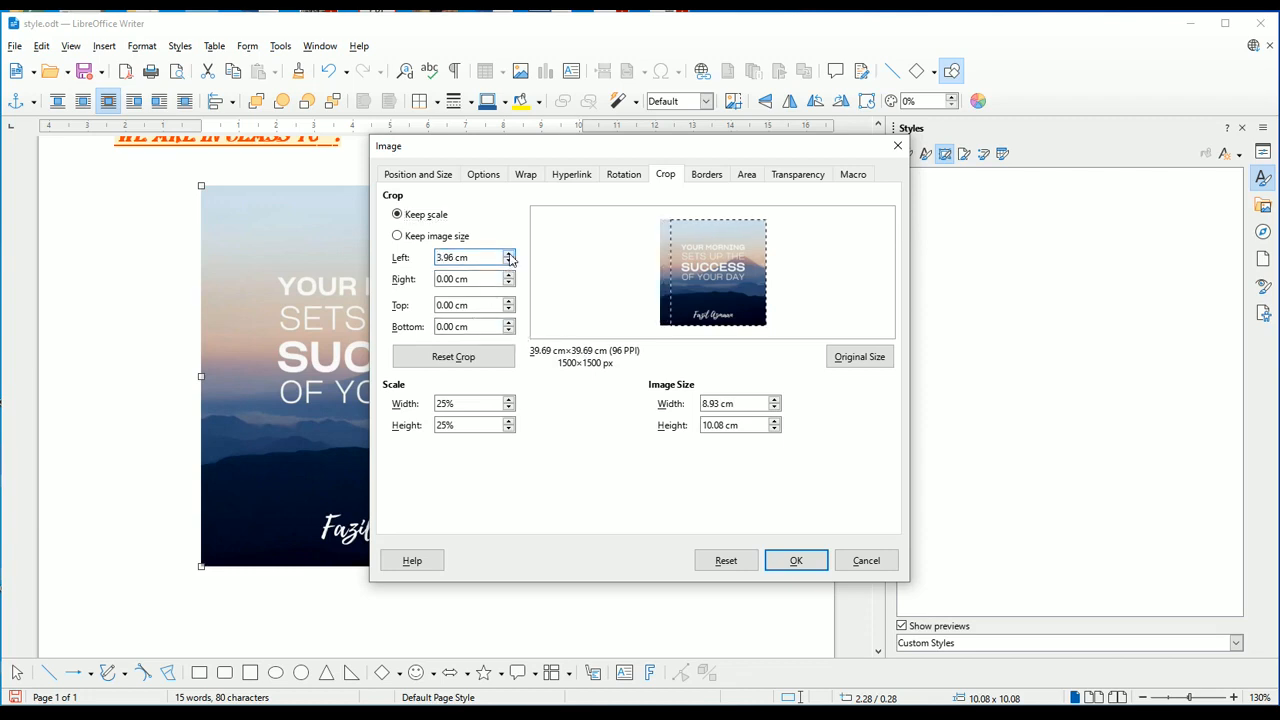
pyautogui.click(509, 254)
pyautogui.click(509, 275)
pyautogui.click(510, 275)
pyautogui.click(510, 275)
pyautogui.click(510, 301)
pyautogui.click(509, 301)
pyautogui.click(509, 301)
pyautogui.click(509, 301)
pyautogui.click(509, 322)
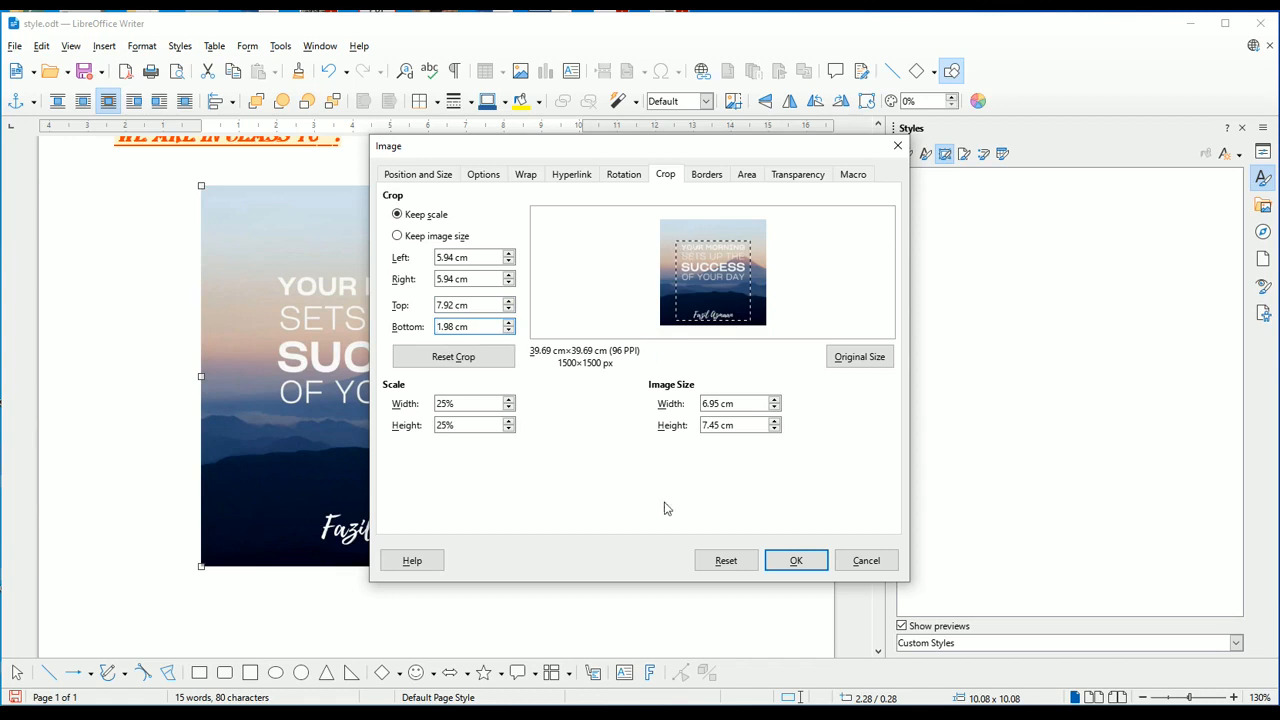
pyautogui.click(797, 563)
pyautogui.click(798, 562)
# - Reopen the quote image's crop properties, choose Keep image size, and set the left crop to 7.92 cm and the right to 3.96 cm
pyautogui.rightClick(397, 334)
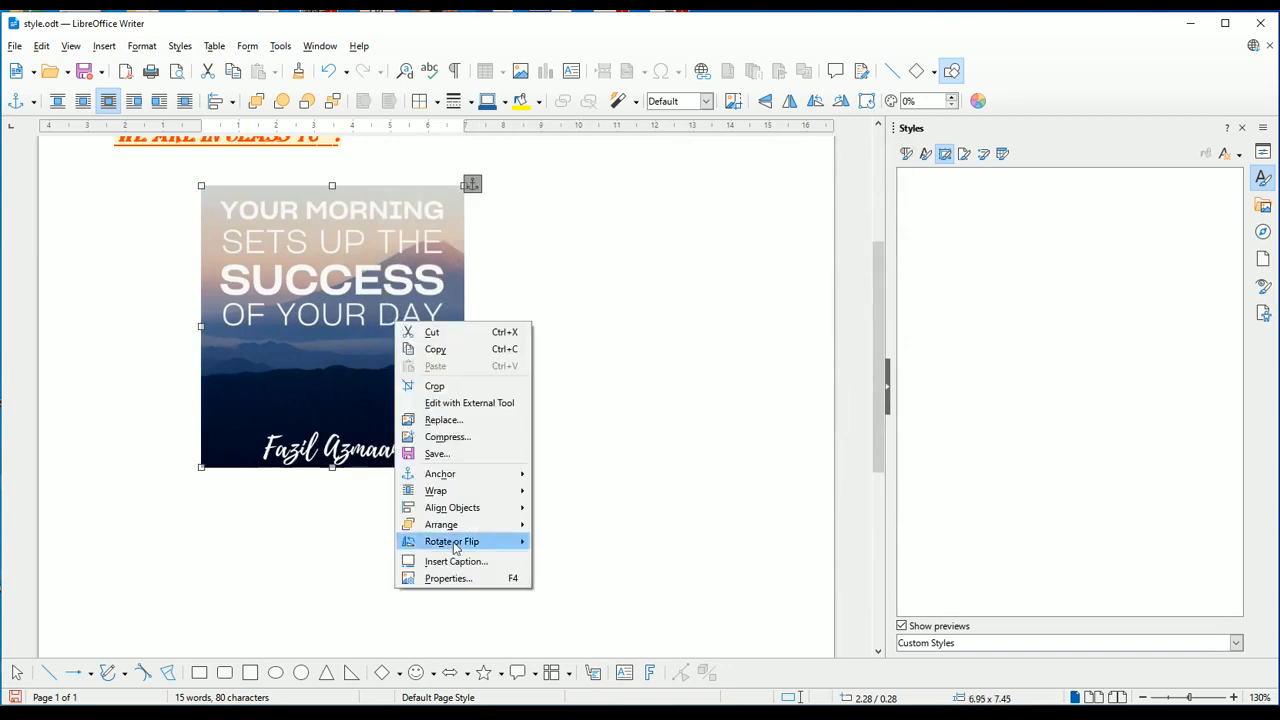
pyautogui.click(465, 579)
pyautogui.moveTo(562, 156); pyautogui.dragTo(666, 130)
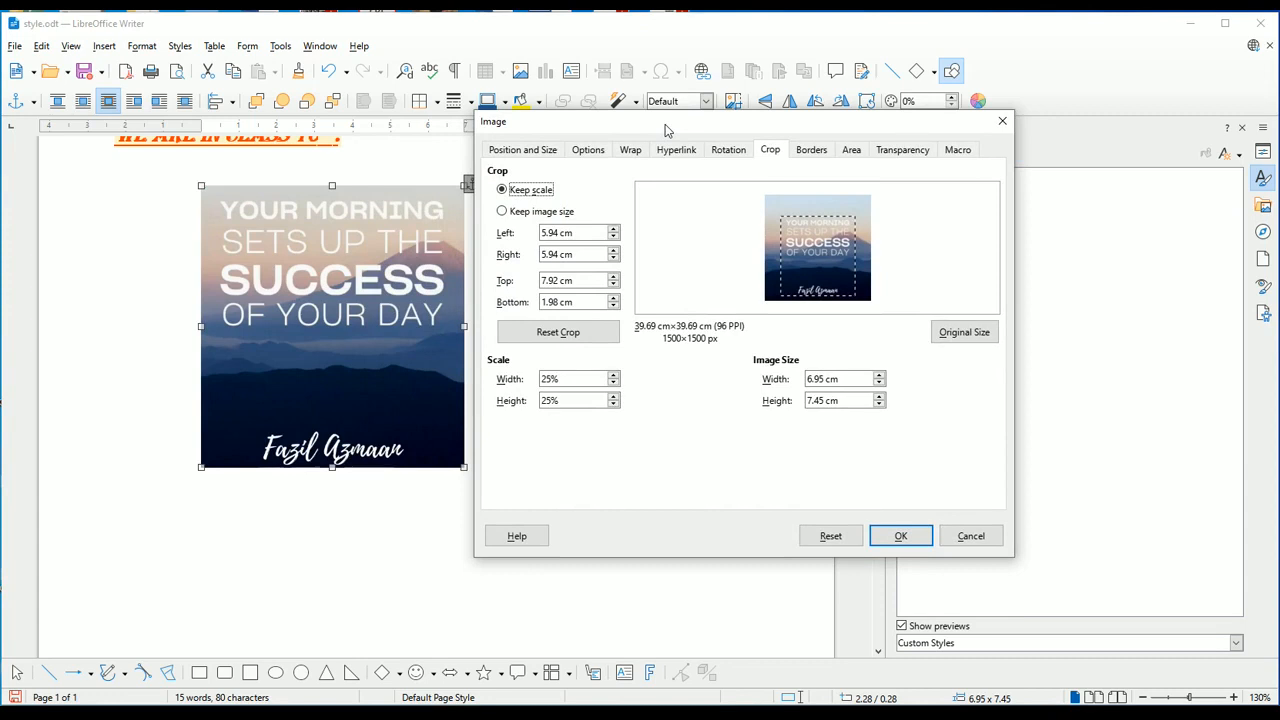
pyautogui.moveTo(666, 128)
pyautogui.mouseDown()
pyautogui.moveTo(700, 122)
pyautogui.moveTo(687, 116)
pyautogui.mouseUp()
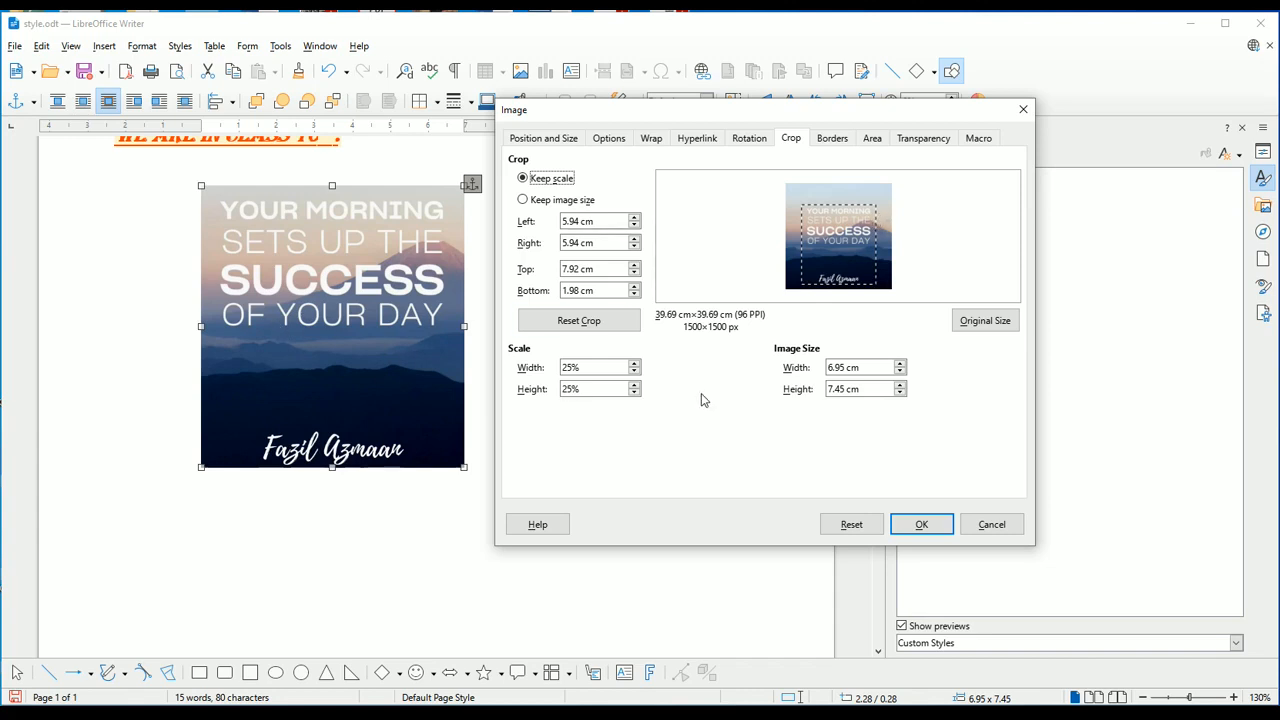
pyautogui.click(562, 201)
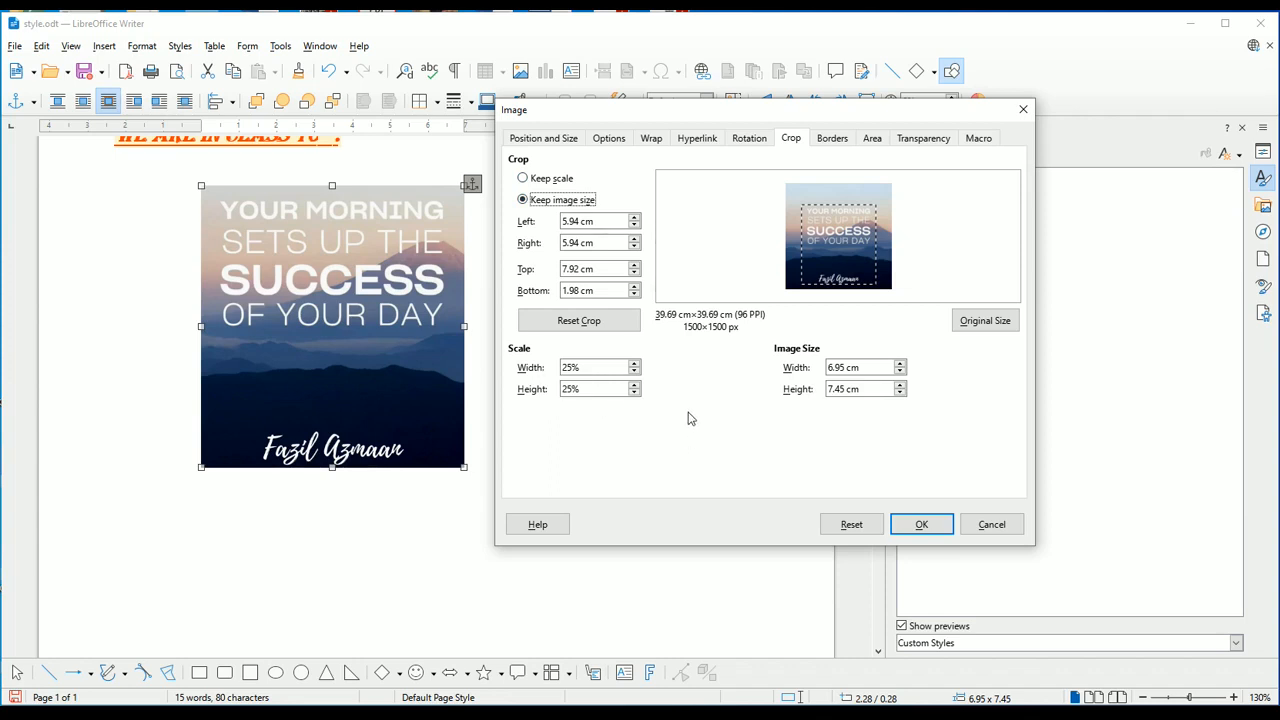
pyautogui.click(634, 217)
pyautogui.click(635, 217)
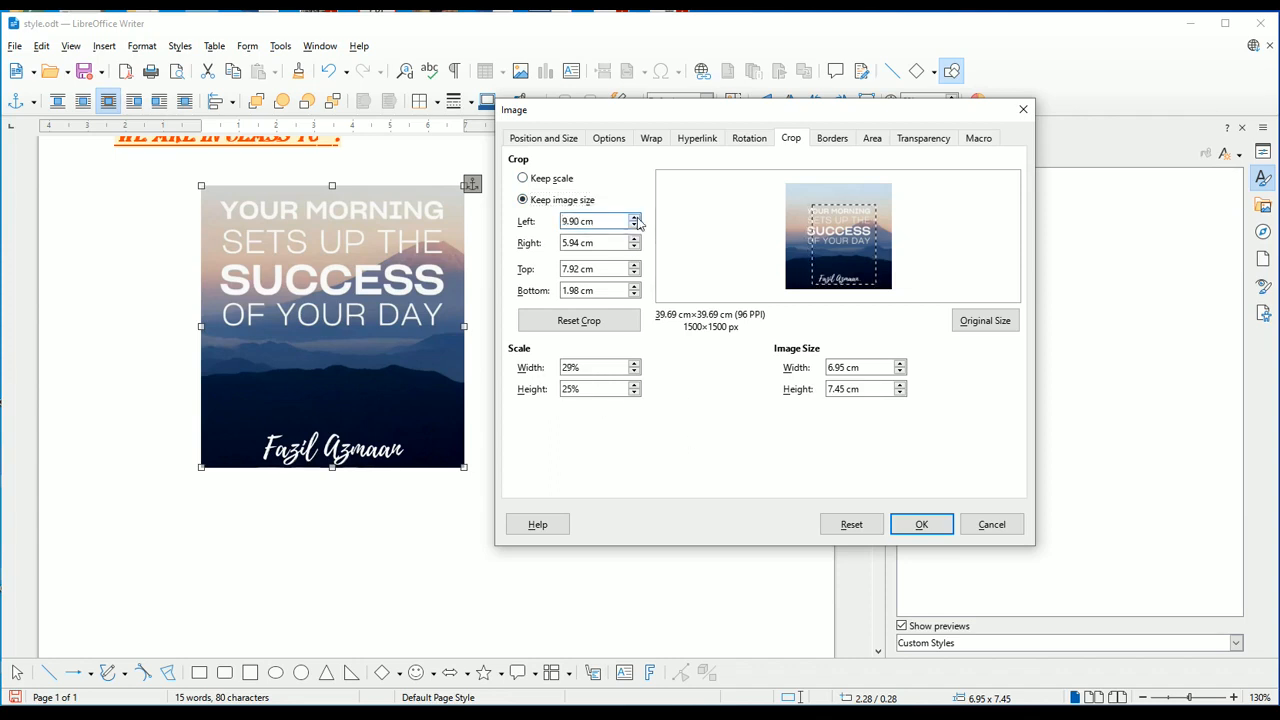
pyautogui.click(634, 226)
pyautogui.click(634, 247)
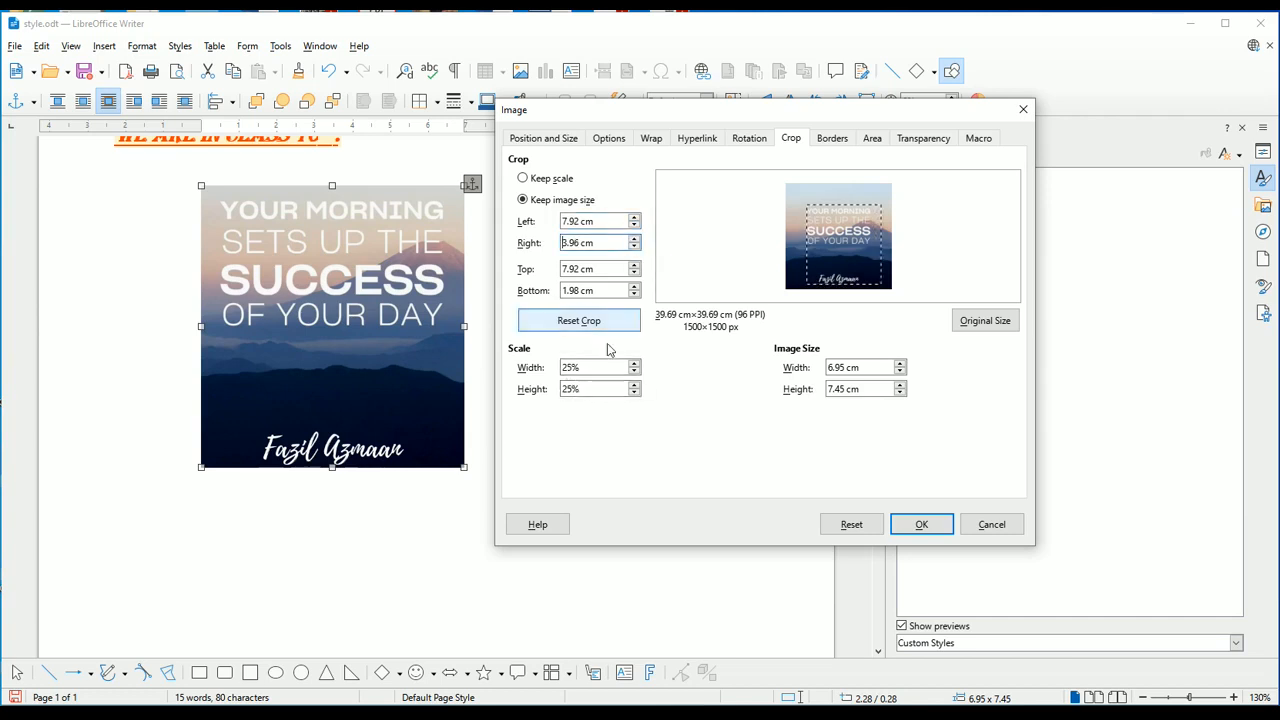
# - Set the quote image's top crop to 5.94 cm, bottom to 7.92 cm and left to 9.90 cm
pyautogui.click(634, 274)
pyautogui.click(634, 274)
pyautogui.click(634, 286)
pyautogui.click(634, 286)
pyautogui.click(634, 286)
pyautogui.click(634, 265)
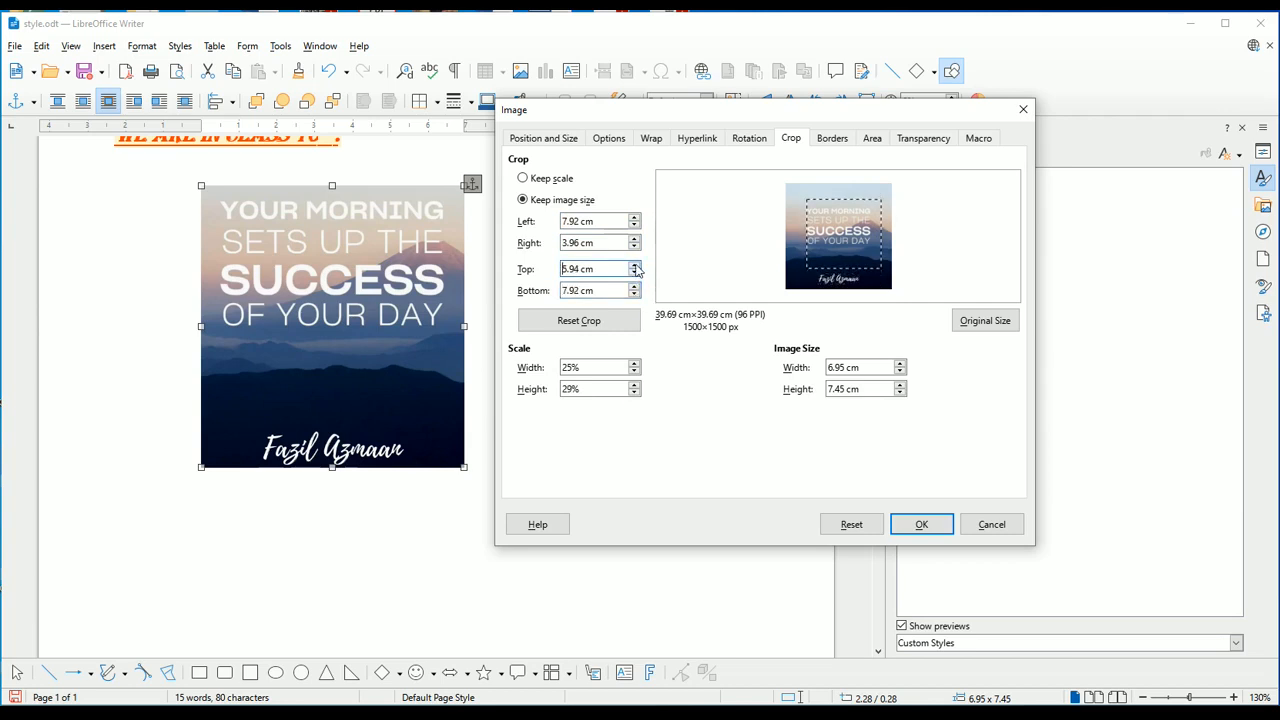
pyautogui.click(634, 217)
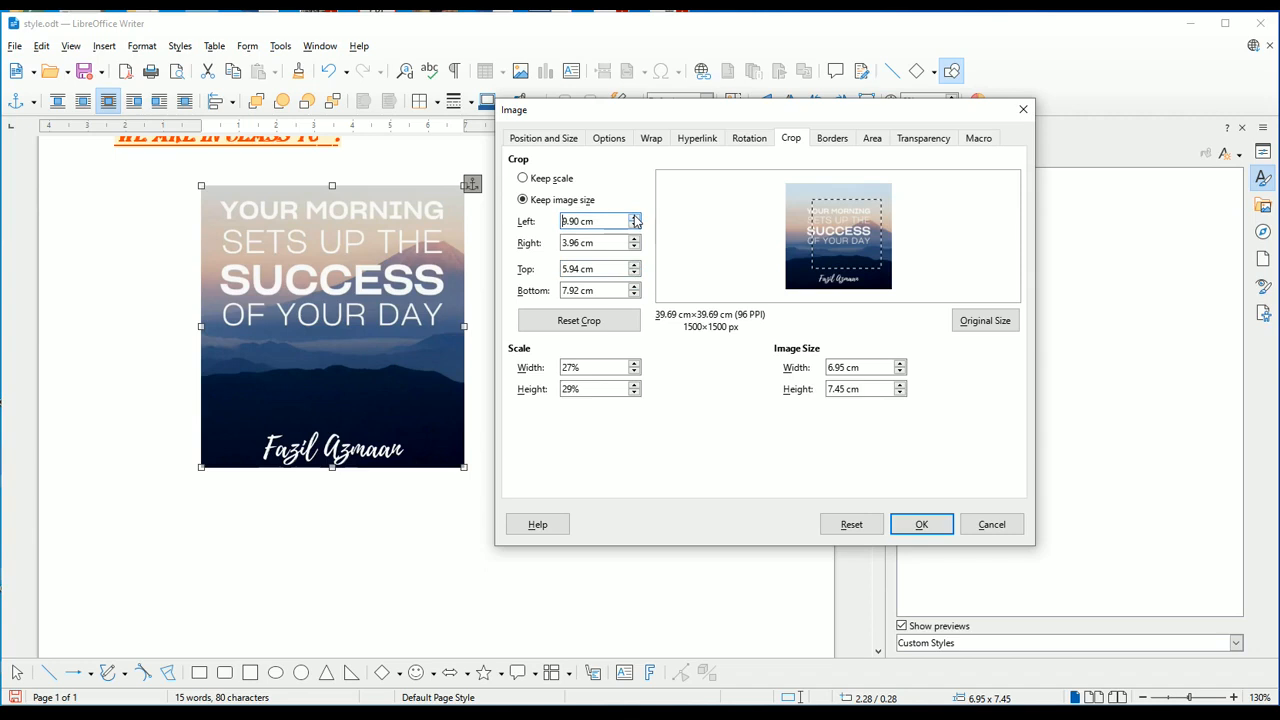
# - Switch the crop mode to Keep scale and raise the left crop to 17.82 cm
pyautogui.click(547, 180)
pyautogui.click(634, 217)
pyautogui.click(634, 217)
pyautogui.click(634, 217)
pyautogui.click(634, 217)
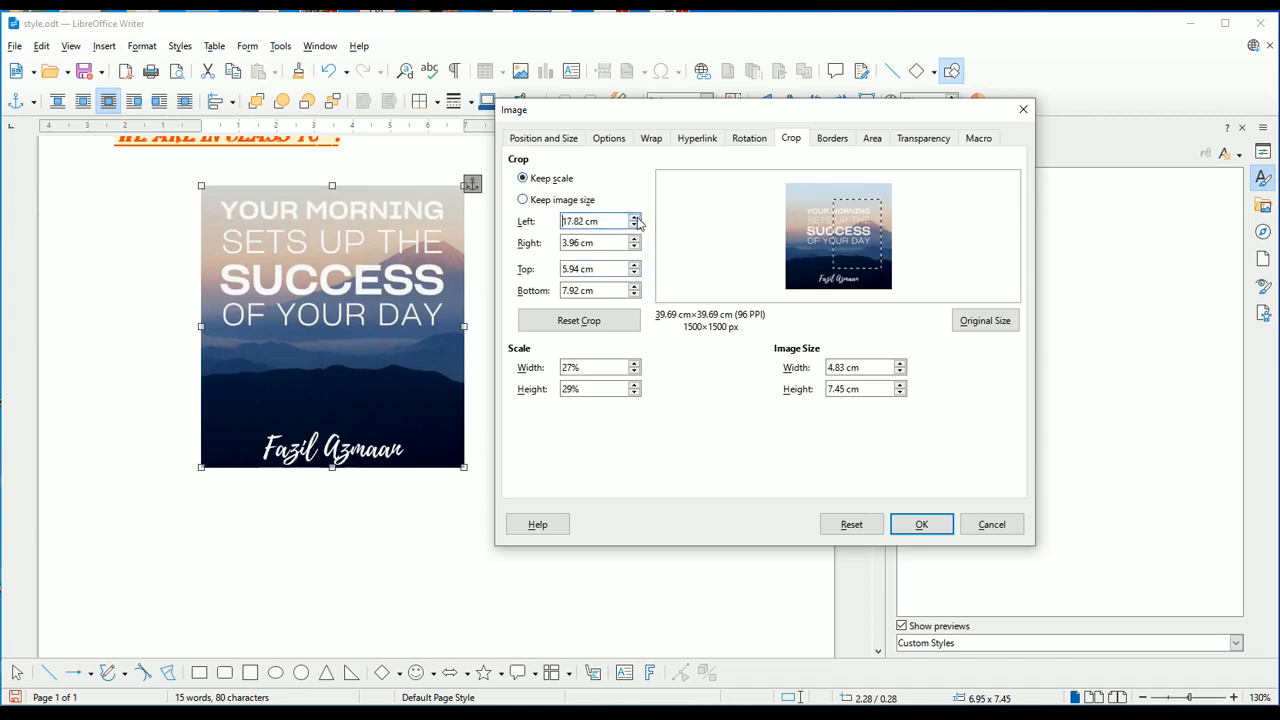
# - Lower the crop values to -3.96 cm at the right, 0.00 cm at the top and 3.96 cm at the bottom
pyautogui.click(634, 247)
pyautogui.click(634, 247)
pyautogui.click(634, 247)
pyautogui.click(634, 247)
pyautogui.click(634, 273)
pyautogui.click(634, 273)
pyautogui.click(634, 273)
pyautogui.click(634, 294)
pyautogui.click(634, 294)
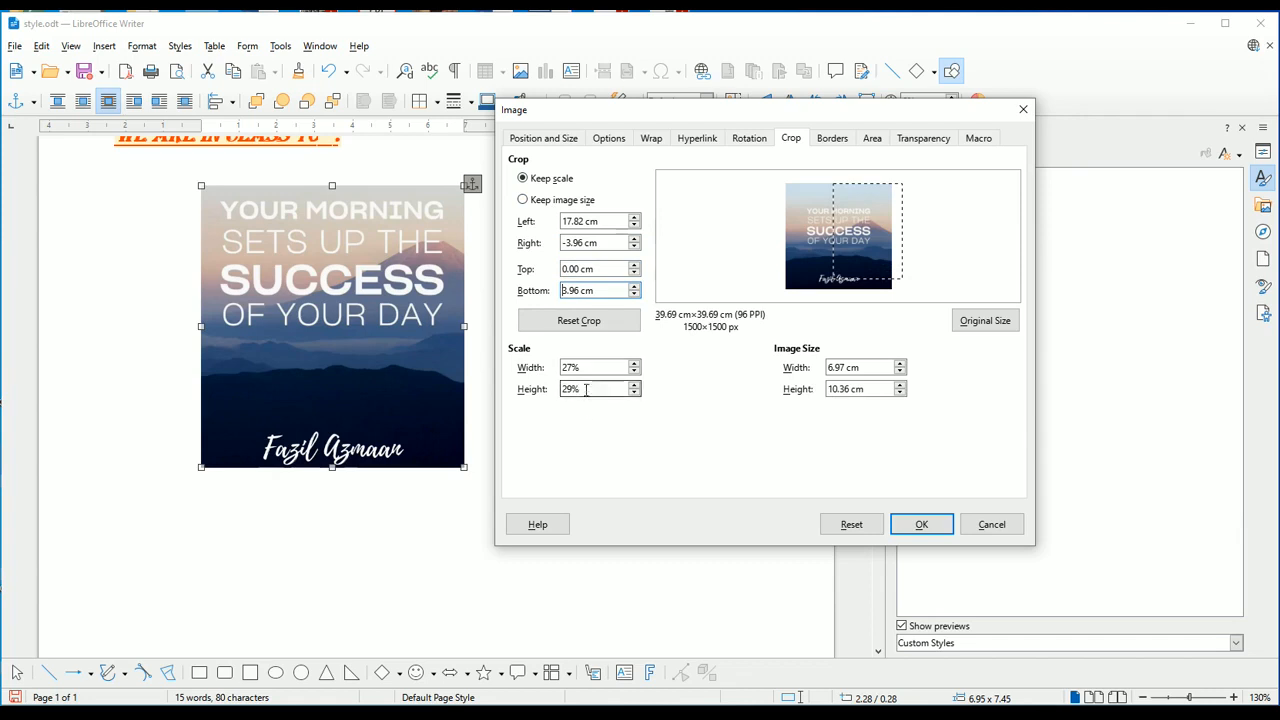
# - Switch the crop mode back to Keep image size, lower the right crop to -9.90 cm and raise it to 7.92 cm
pyautogui.click(556, 201)
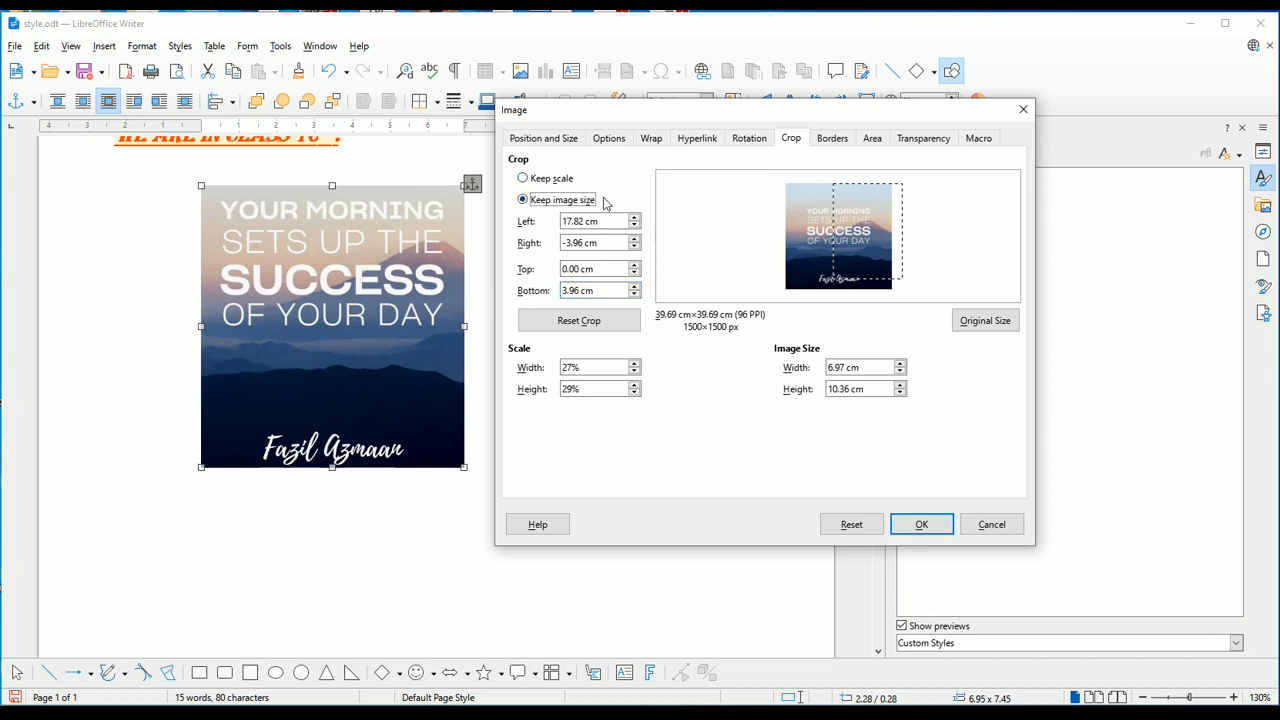
pyautogui.click(634, 239)
pyautogui.click(635, 248)
pyautogui.click(635, 248)
pyautogui.click(635, 248)
pyautogui.click(635, 248)
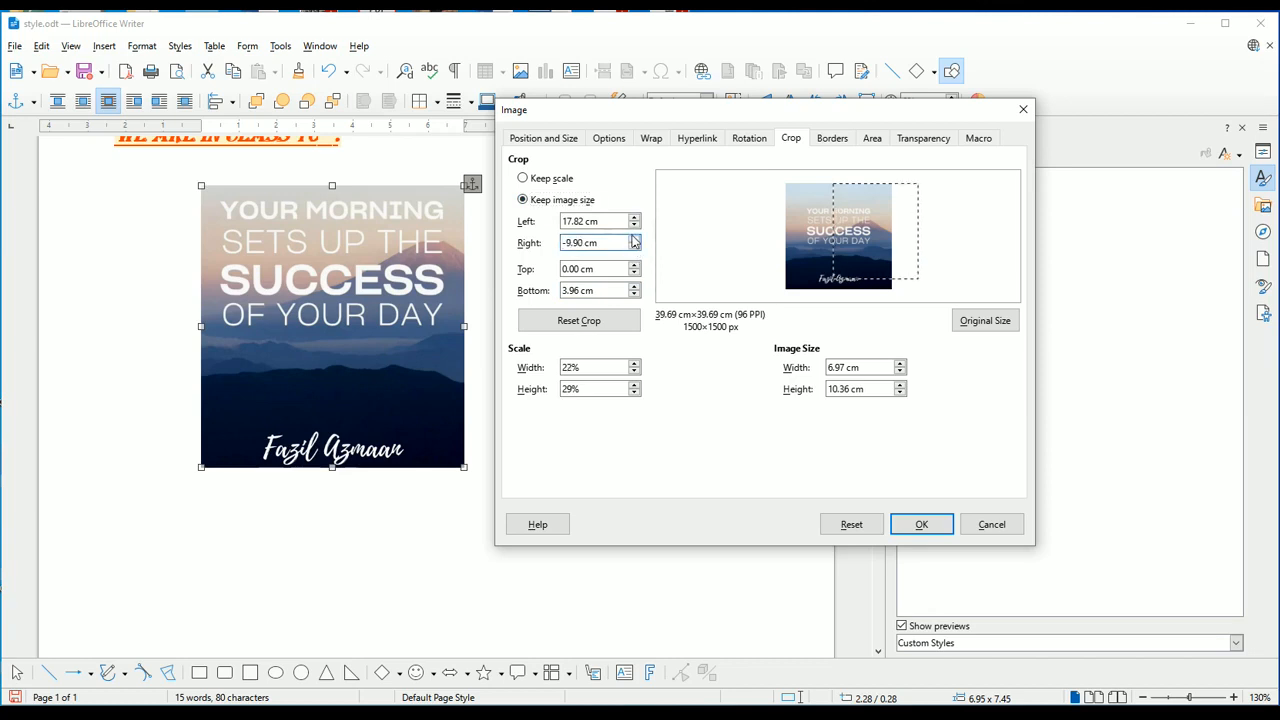
pyautogui.click(634, 239)
pyautogui.click(634, 239)
pyautogui.click(634, 239)
pyautogui.click(634, 239)
pyautogui.click(634, 239)
pyautogui.click(634, 239)
pyautogui.click(634, 239)
pyautogui.click(634, 239)
pyautogui.click(634, 239)
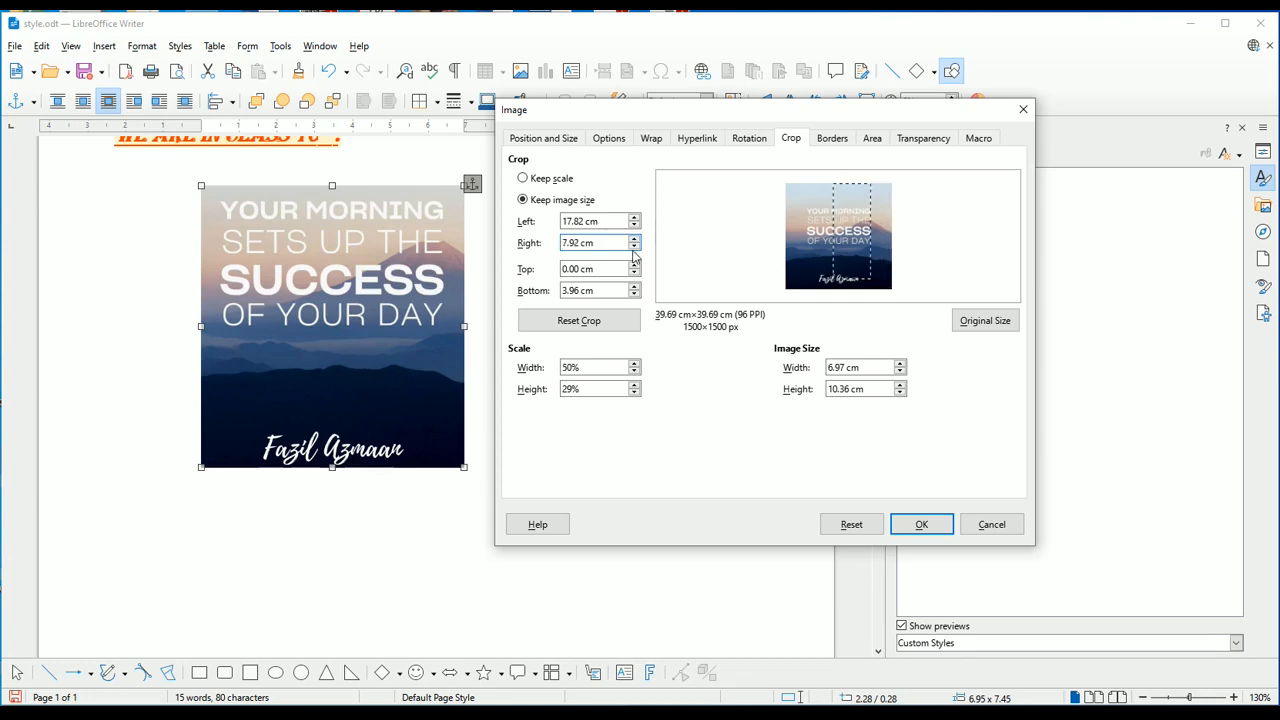
# - Set both the bottom and top crop to 7.92 cm, and close the image properties without applying the changes
pyautogui.click(634, 286)
pyautogui.click(634, 286)
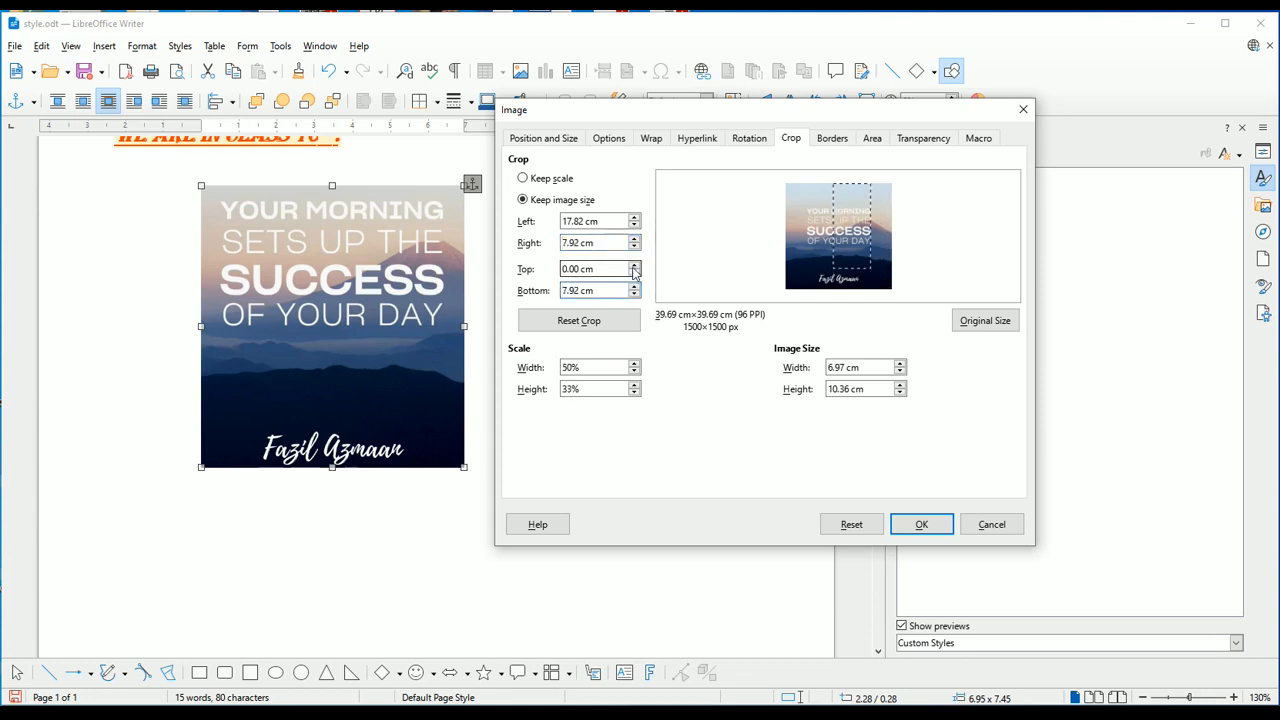
pyautogui.click(634, 264)
pyautogui.click(634, 264)
pyautogui.click(634, 264)
pyautogui.click(634, 264)
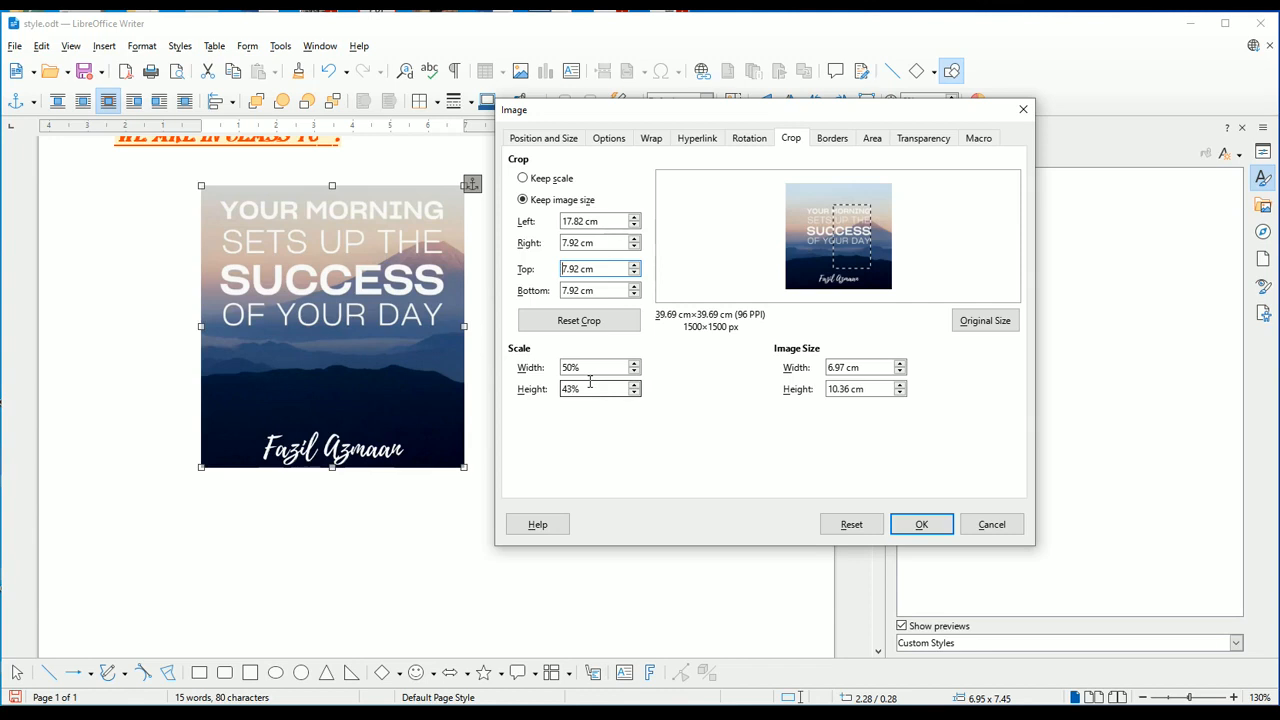
pyautogui.click(1022, 110)
# - Move the quote image down and to the right, and enlarge it from its corners to about 8.25 × 8.84 cm
pyautogui.moveTo(350, 323); pyautogui.dragTo(410, 373)
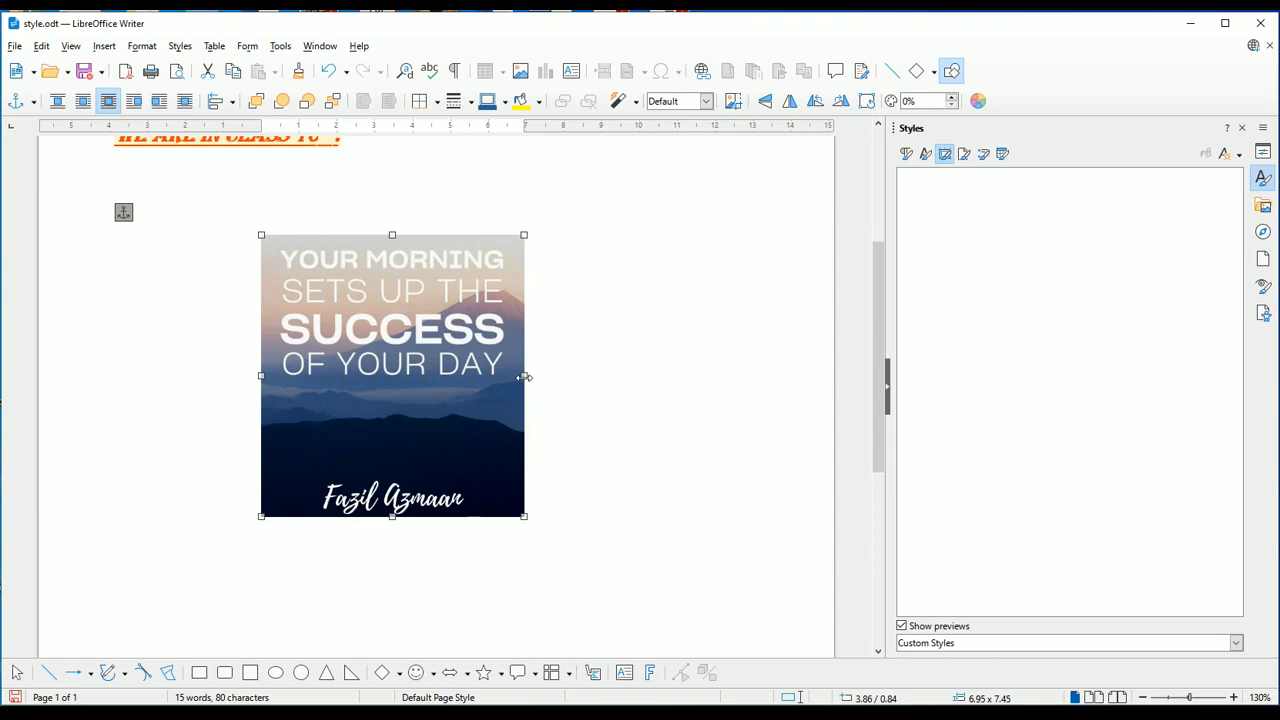
pyautogui.moveTo(331, 283)
pyautogui.mouseDown()
pyautogui.moveTo(402, 319)
pyautogui.moveTo(387, 284)
pyautogui.moveTo(354, 284)
pyautogui.mouseUp()
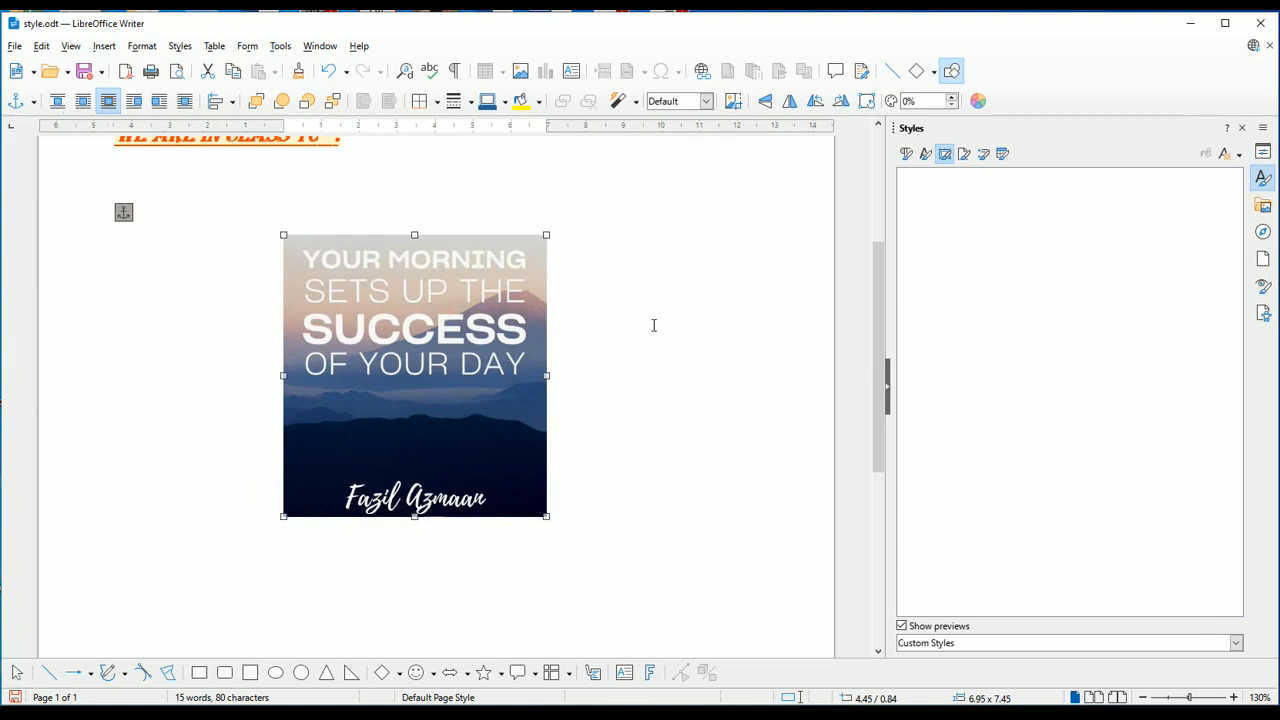
pyautogui.moveTo(546, 235); pyautogui.dragTo(576, 276)
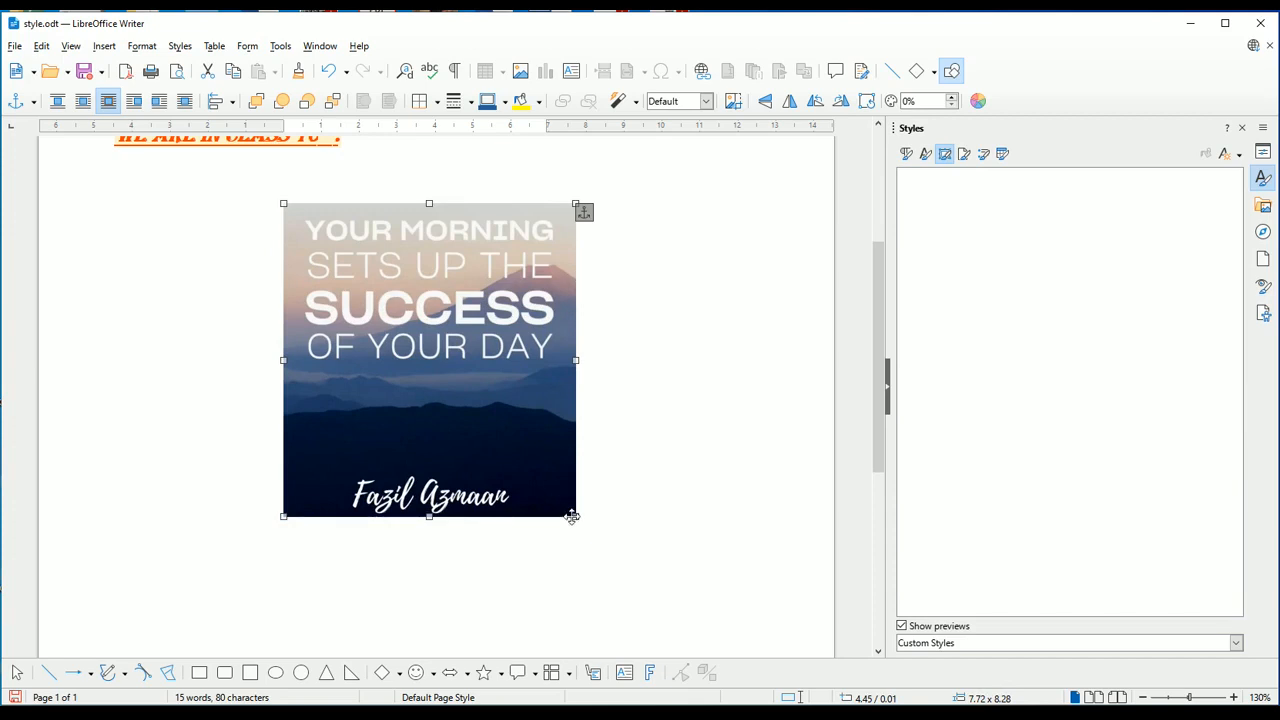
pyautogui.moveTo(576, 517)
pyautogui.mouseDown()
pyautogui.moveTo(646, 566)
pyautogui.moveTo(577, 509)
pyautogui.moveTo(645, 566)
pyautogui.moveTo(580, 521)
pyautogui.moveTo(648, 591)
pyautogui.moveTo(583, 524)
pyautogui.mouseUp()
pyautogui.moveTo(283, 524)
pyautogui.mouseDown()
pyautogui.moveTo(214, 575)
pyautogui.moveTo(275, 532)
pyautogui.mouseUp()
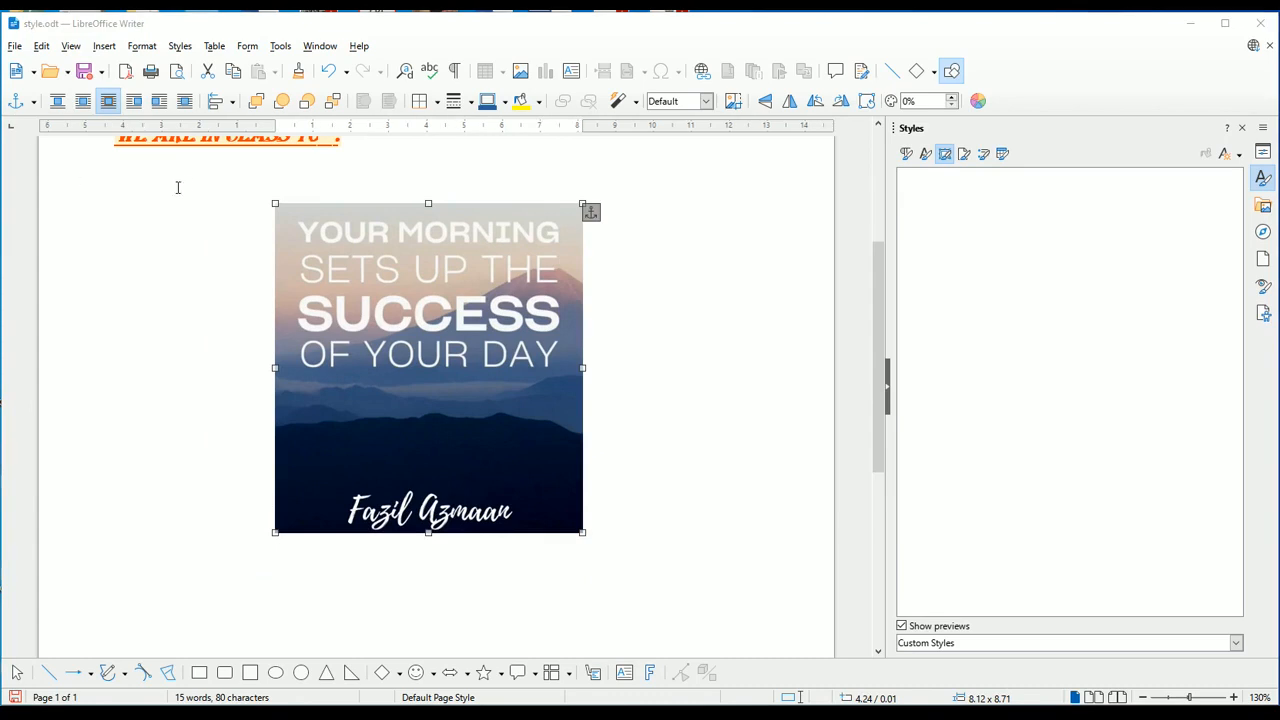
pyautogui.moveTo(275, 204)
pyautogui.mouseDown()
pyautogui.moveTo(234, 162)
pyautogui.moveTo(271, 225)
pyautogui.mouseUp()
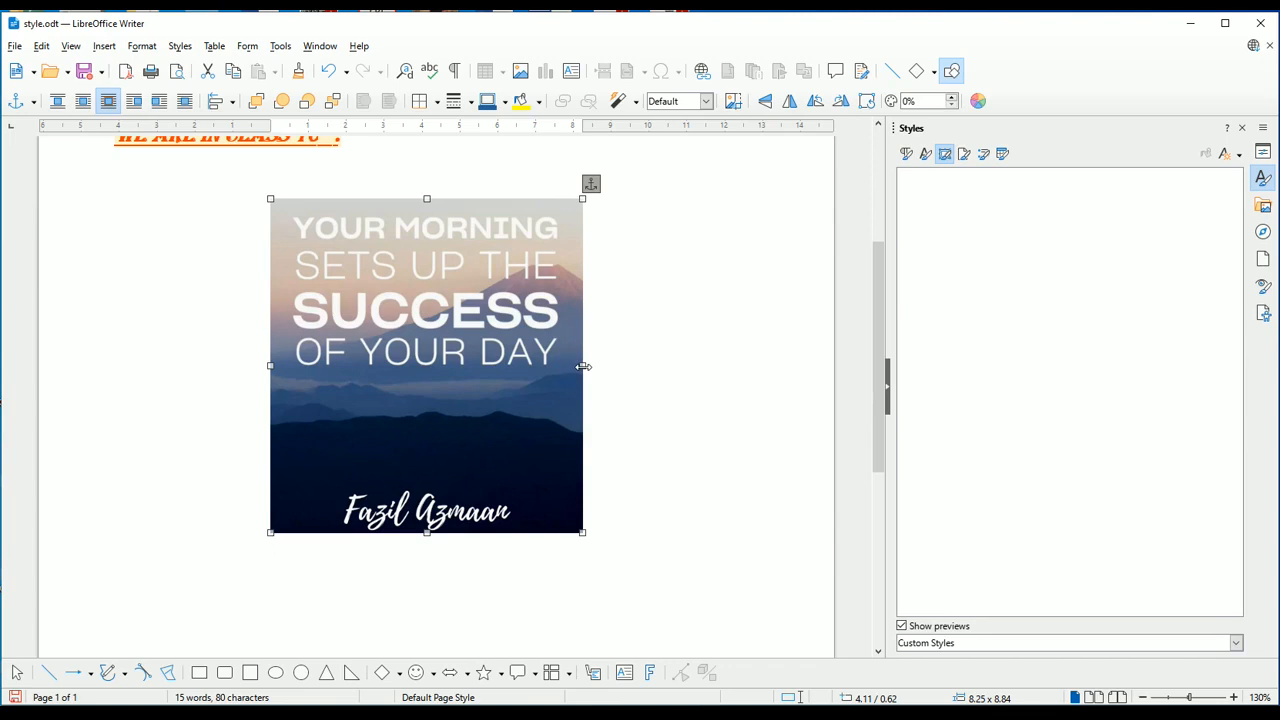
# - Stretch the quote image from its side, top and bottom edges to about 15.33 × 12.32 cm
pyautogui.moveTo(583, 365); pyautogui.dragTo(728, 366)
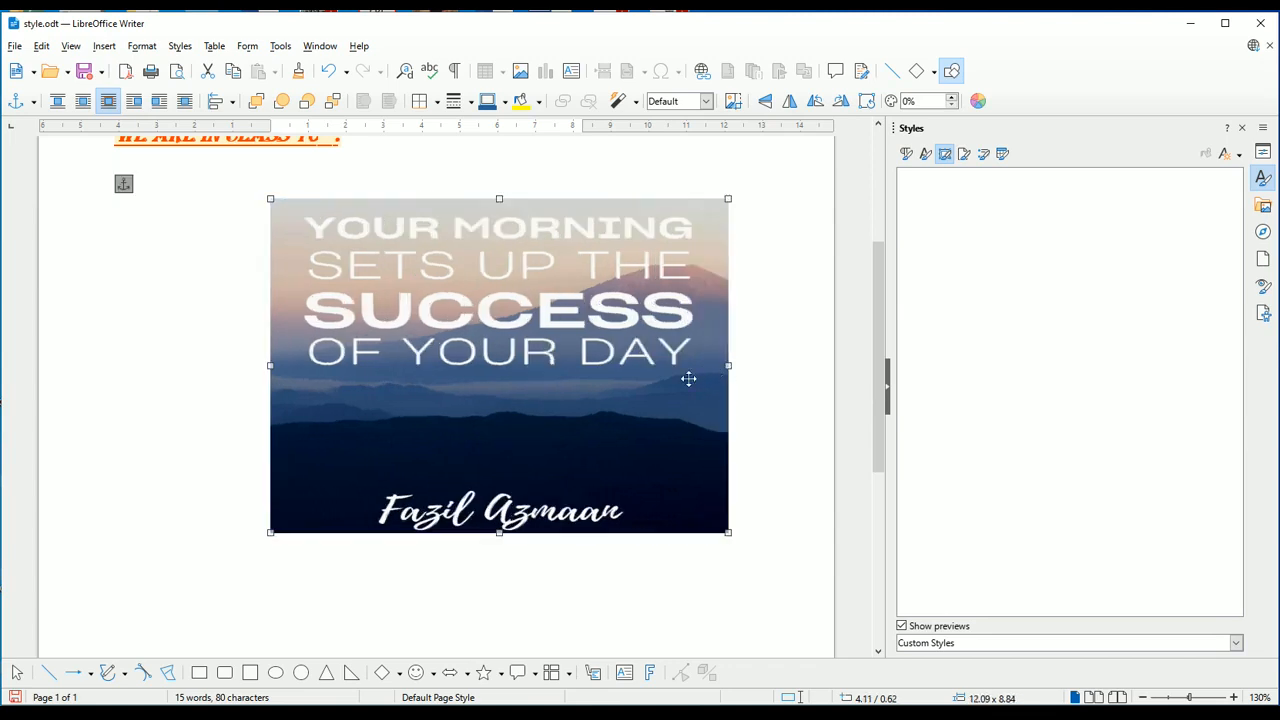
pyautogui.moveTo(270, 365); pyautogui.dragTo(148, 364)
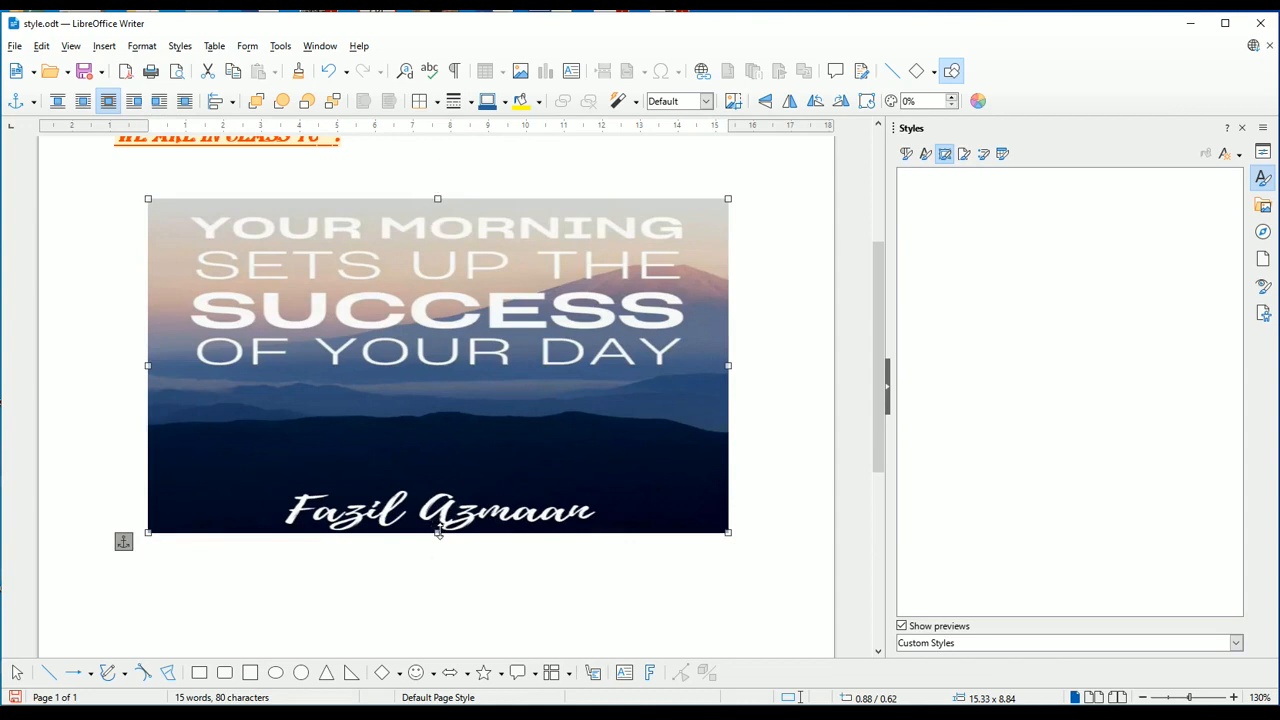
pyautogui.moveTo(437, 198); pyautogui.dragTo(437, 164)
pyautogui.moveTo(435, 537); pyautogui.dragTo(437, 639)
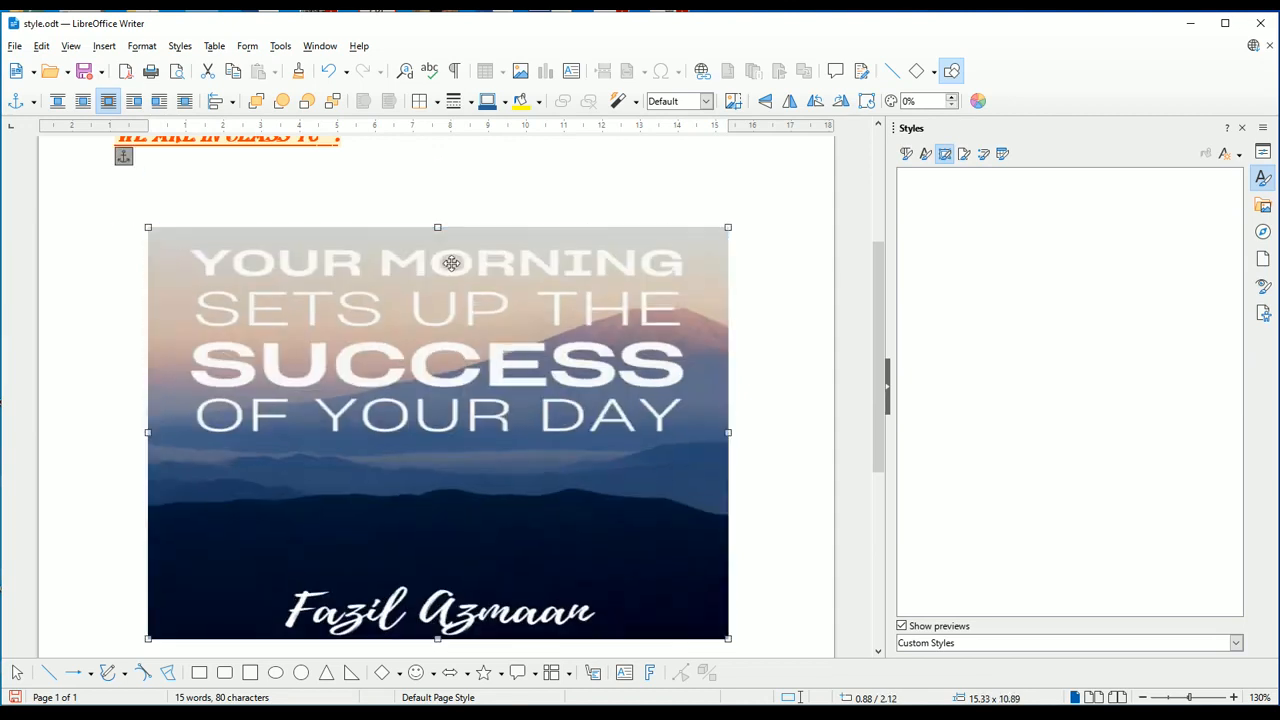
pyautogui.moveTo(437, 227); pyautogui.dragTo(437, 173)
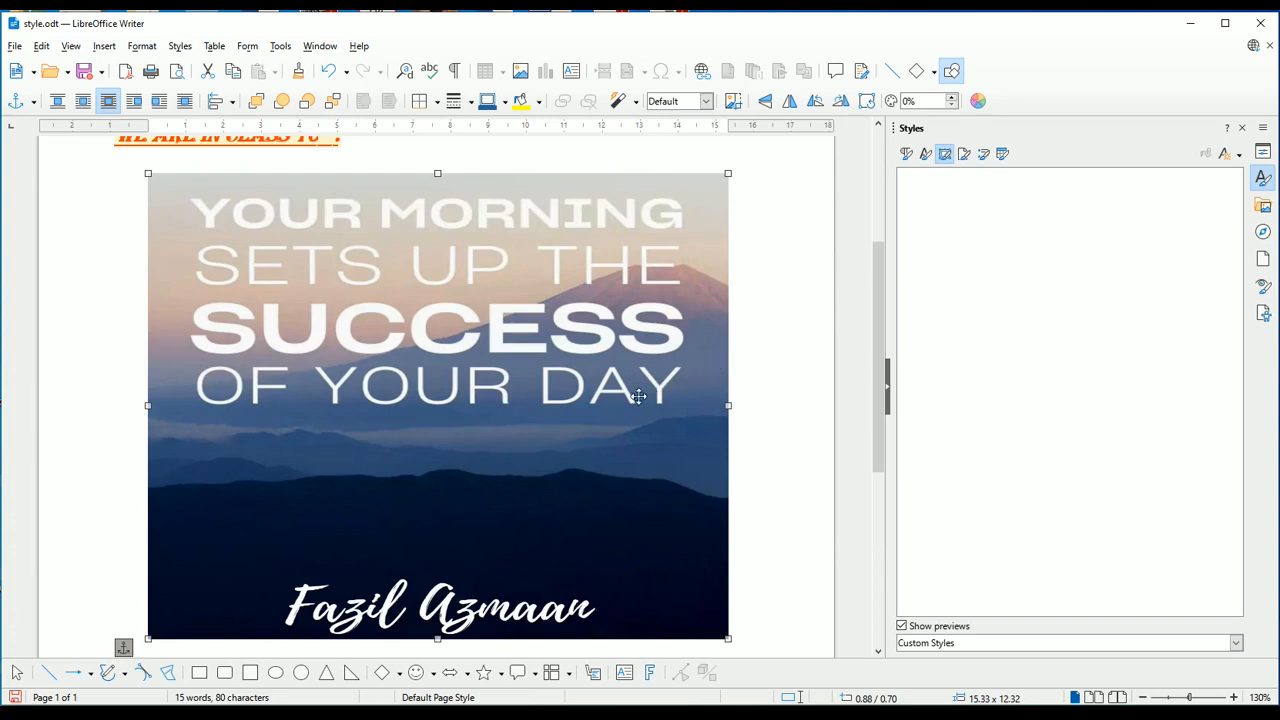
# - Select the enlarged quote image and delete it from the document
pyautogui.scroll(-3, 523, 354)
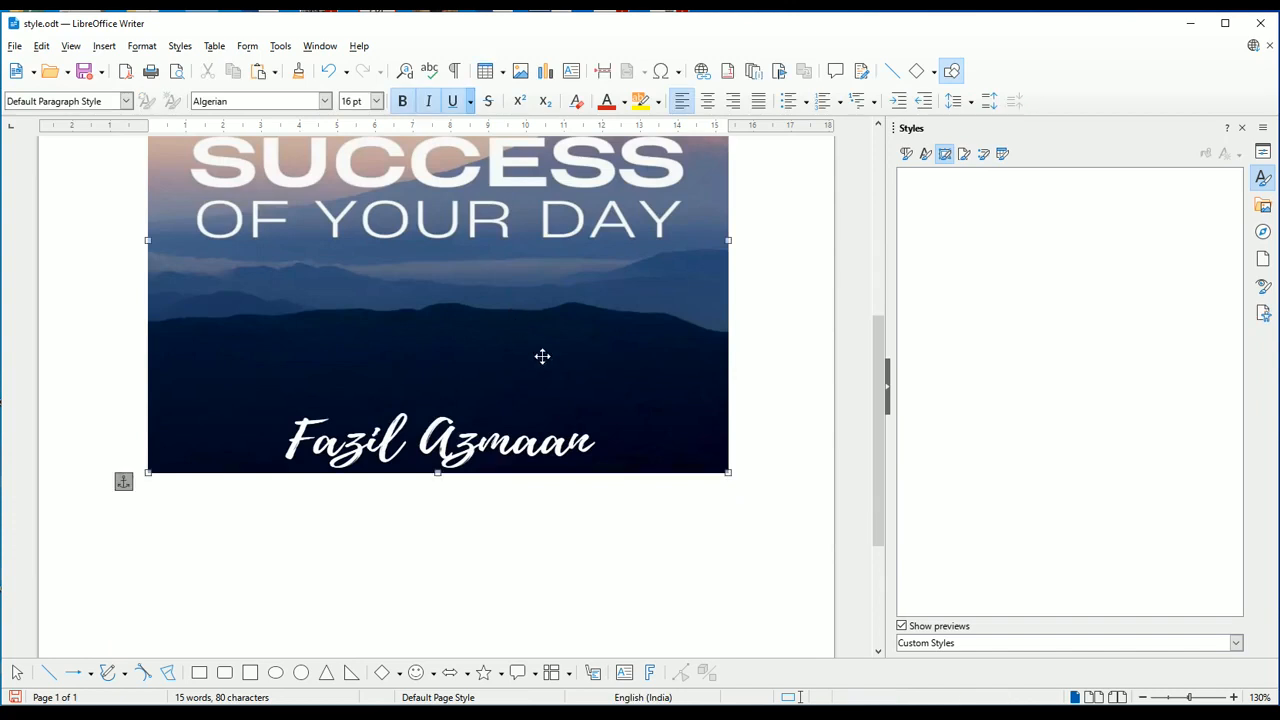
pyautogui.click(542, 356)
pyautogui.scroll(3, 746, 426)
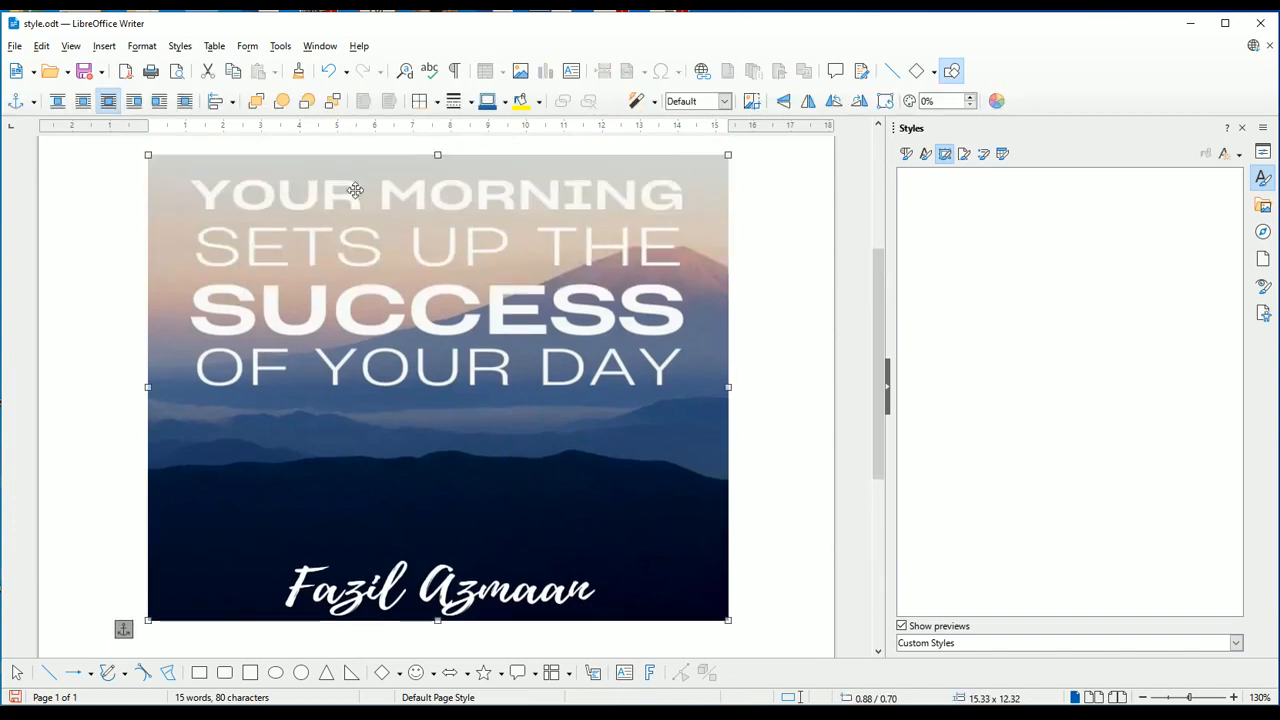
pyautogui.click(803, 339)
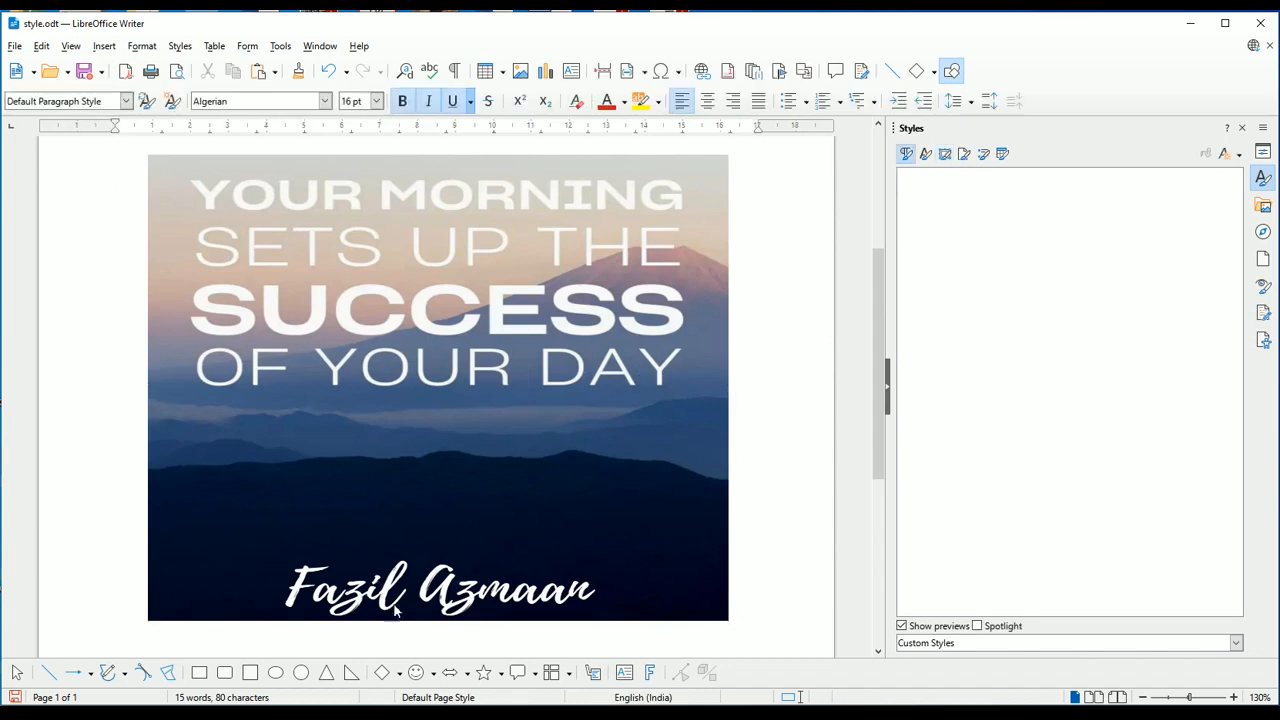
pyautogui.click(373, 320)
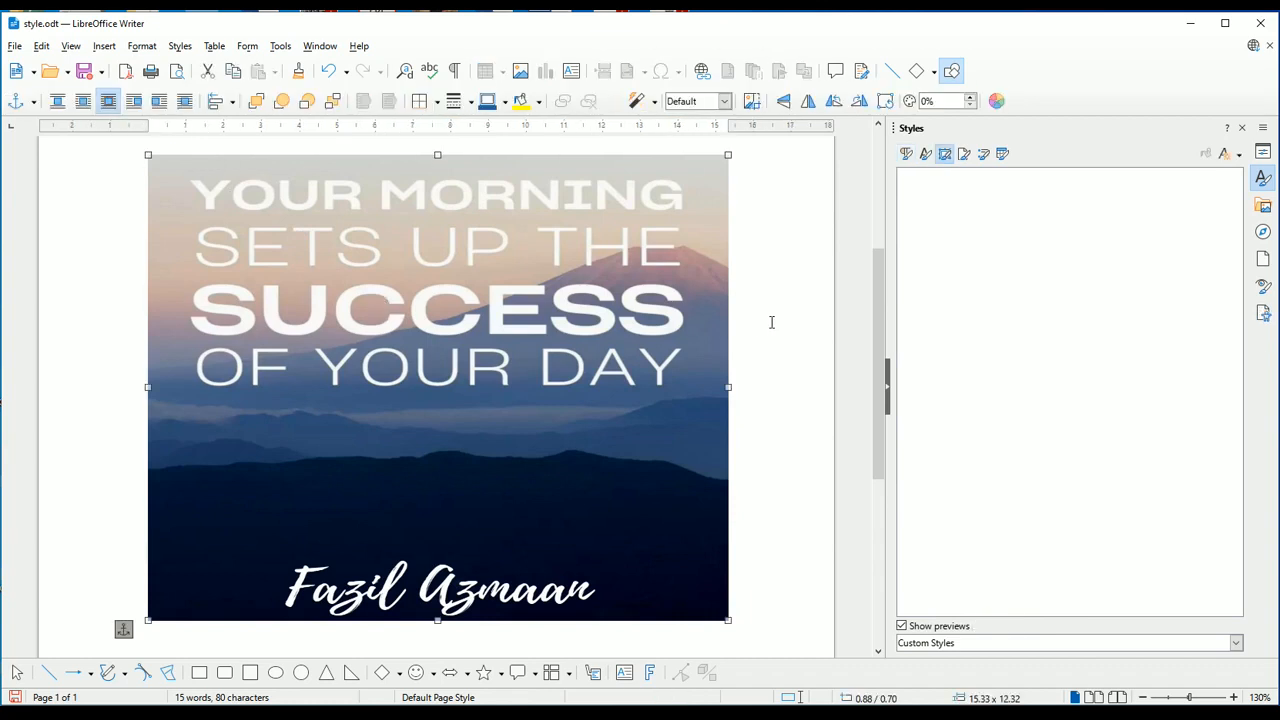
pyautogui.press('Delete')
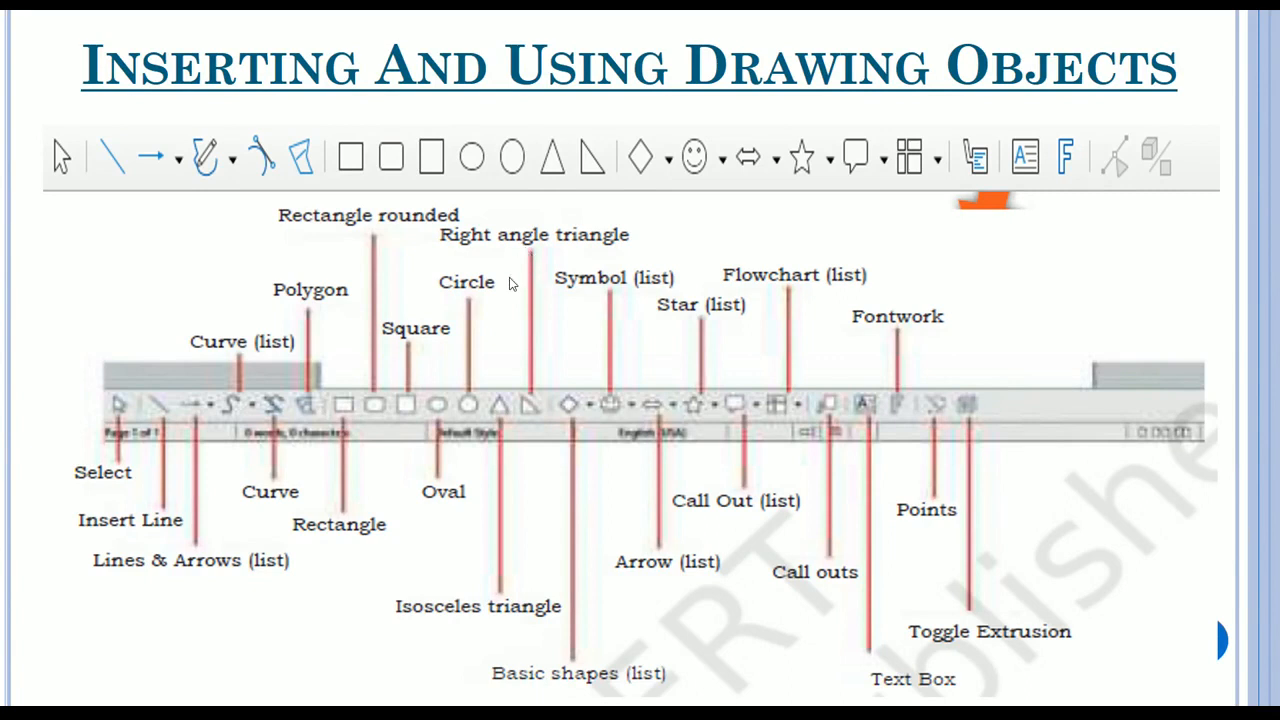
pyautogui.click(218, 382)
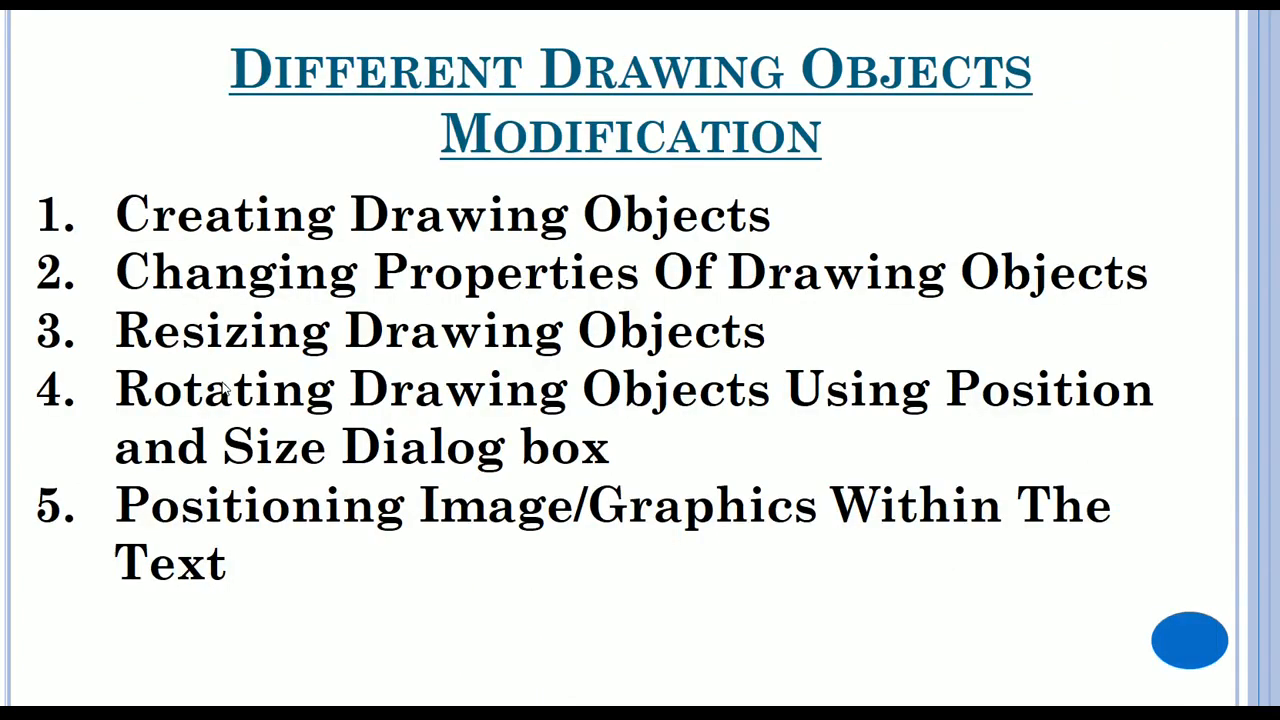
pyautogui.press('Left')
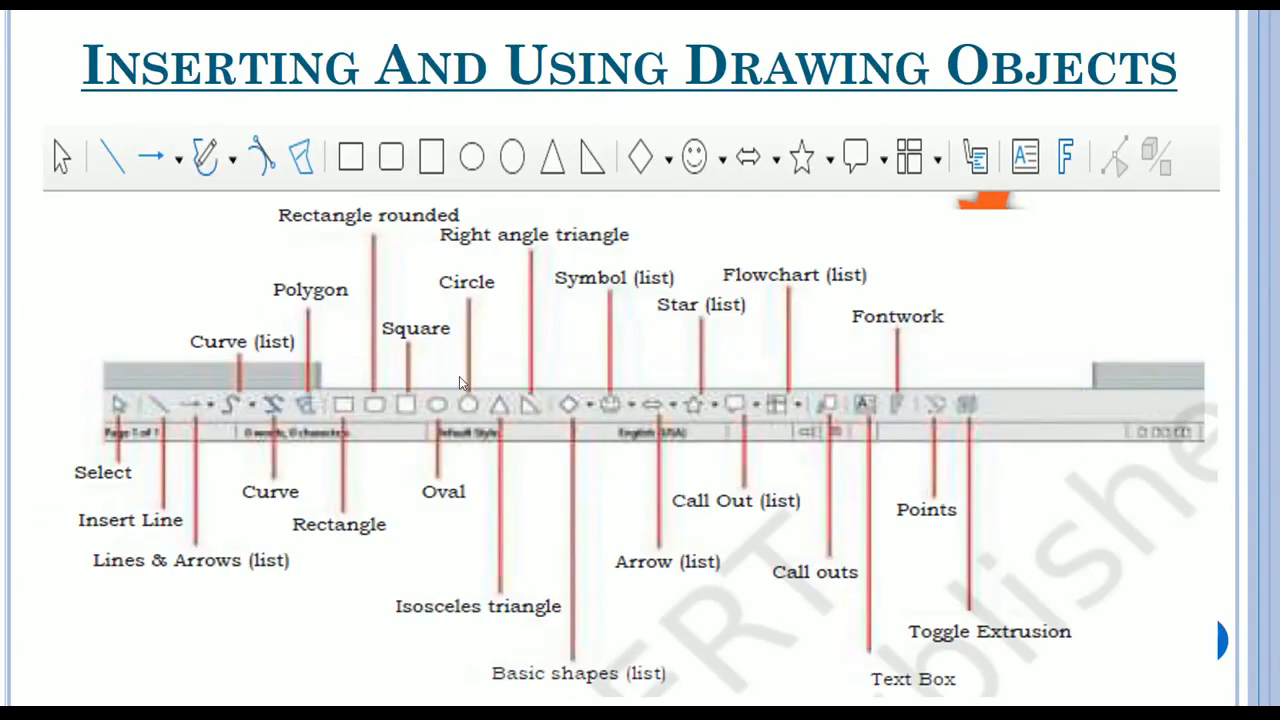
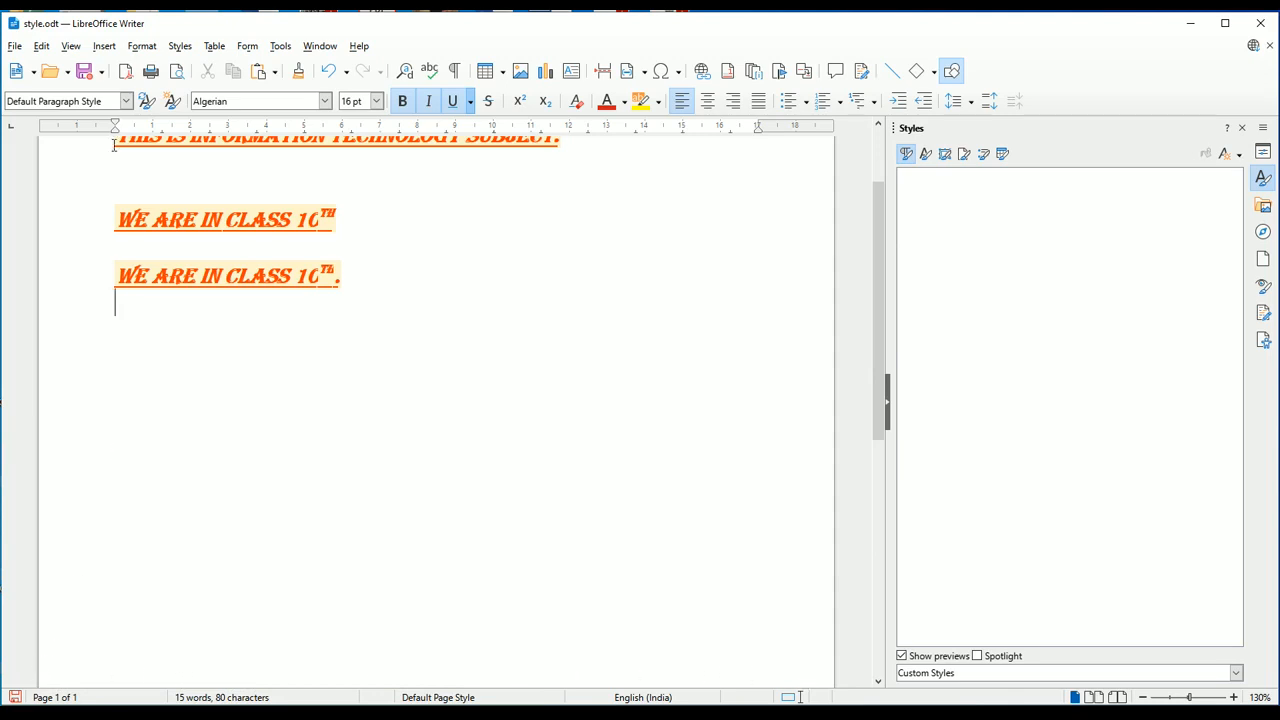
# - Display the Drawing toolbar in the document window
pyautogui.click(76, 47)
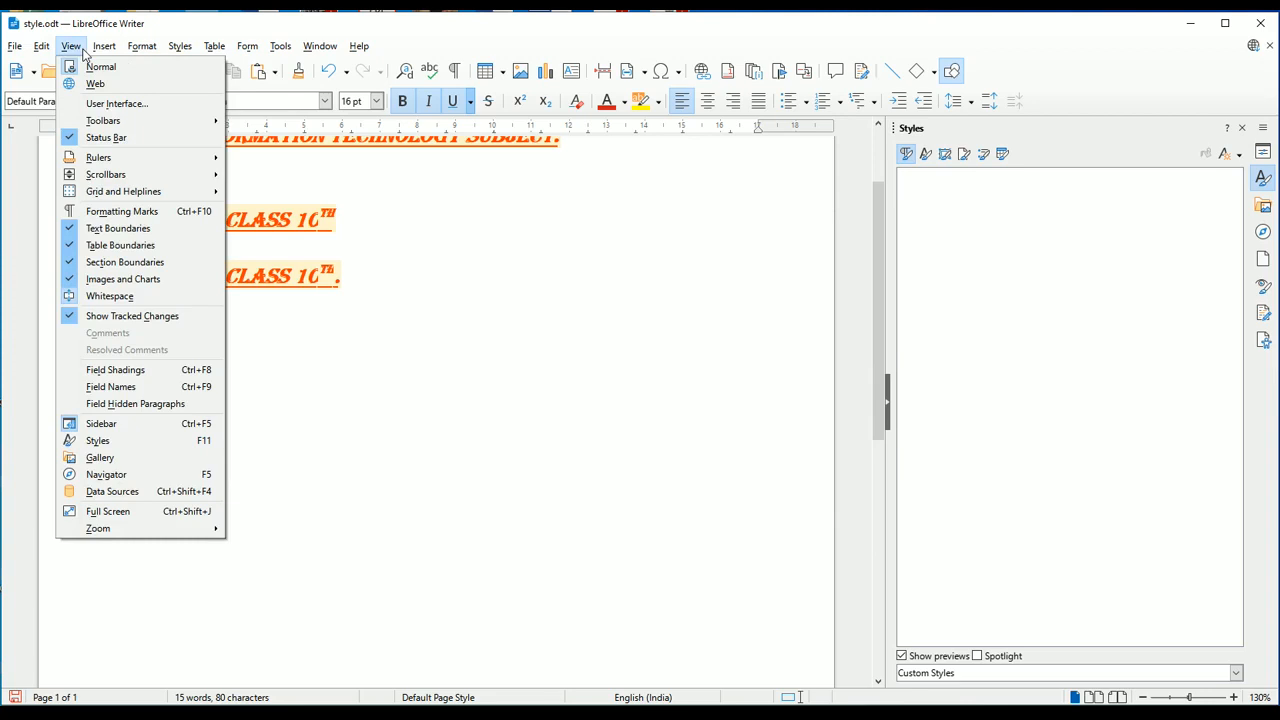
pyautogui.moveTo(116, 121)
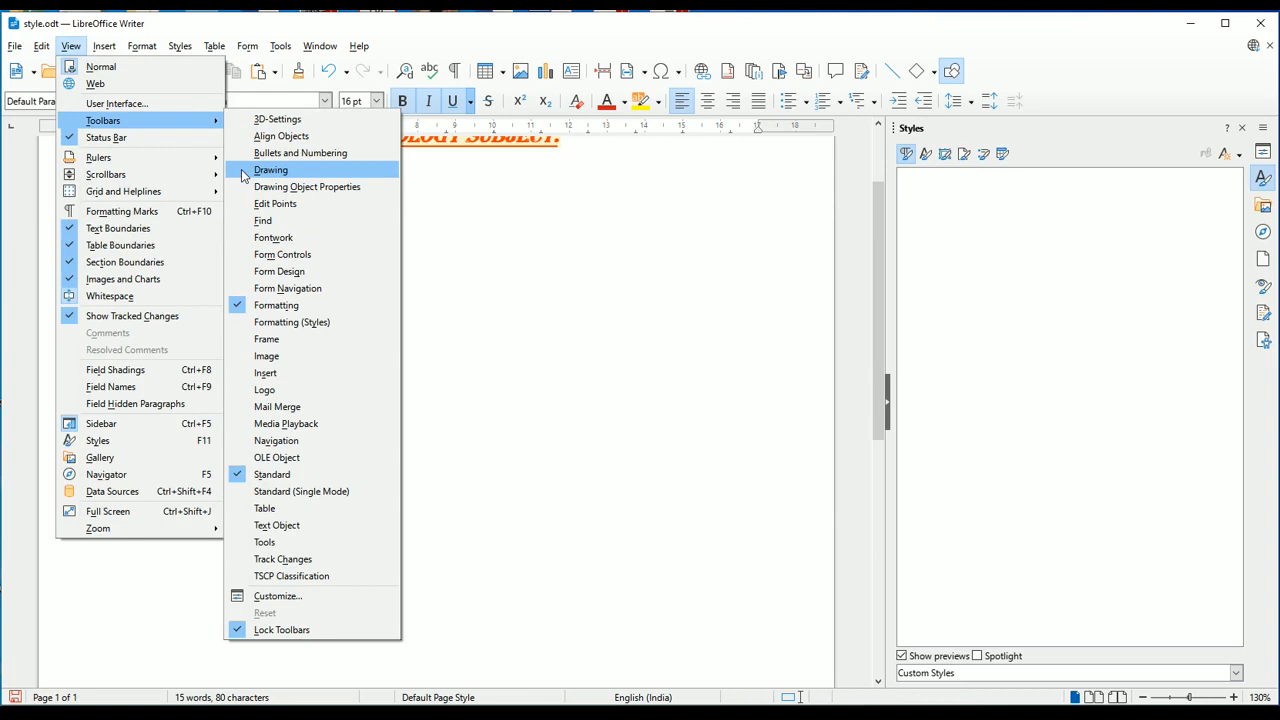
pyautogui.click(244, 172)
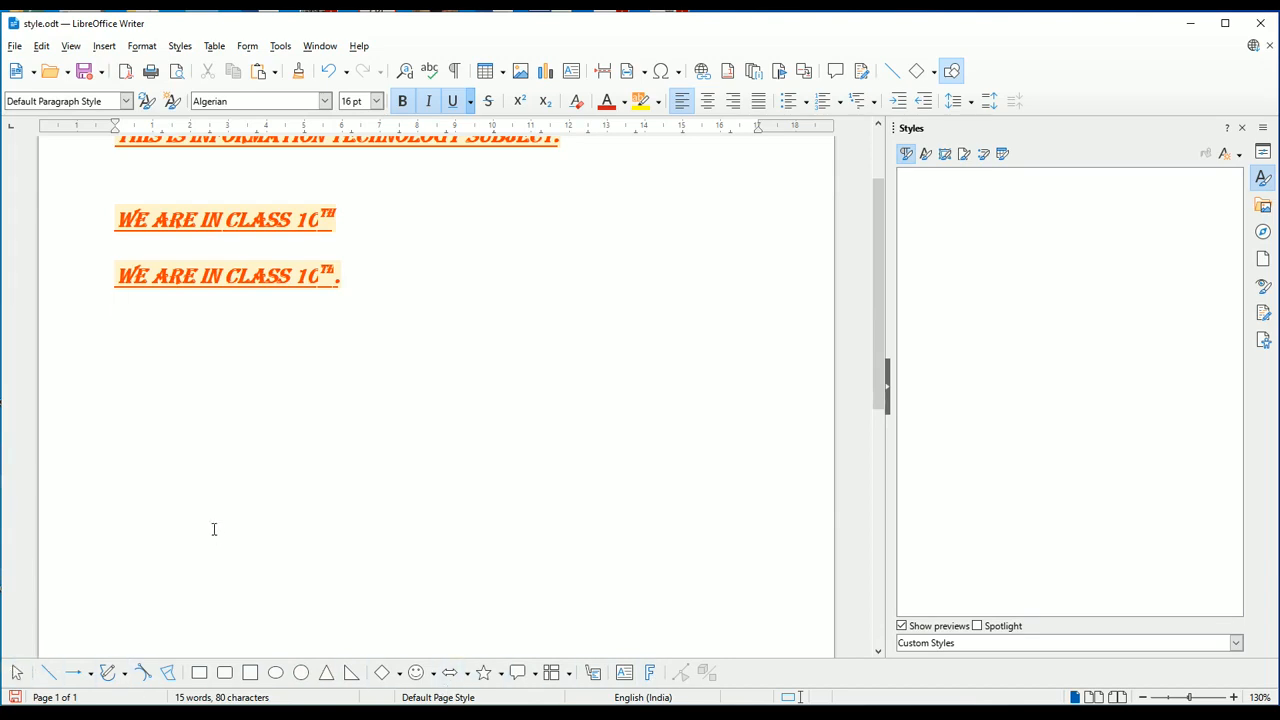
# - Draw twenty straight lines in varied directions, crossing one another, in the blank area below the text
pyautogui.click(49, 678)
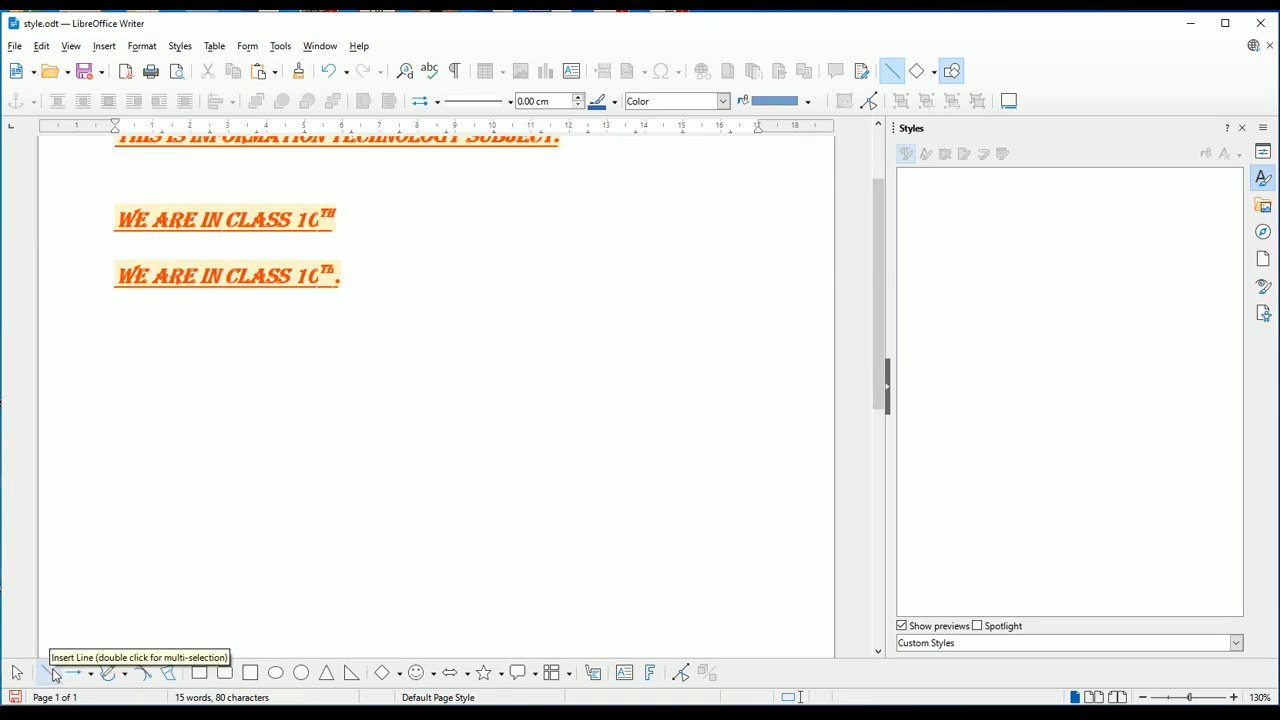
pyautogui.click(50, 676)
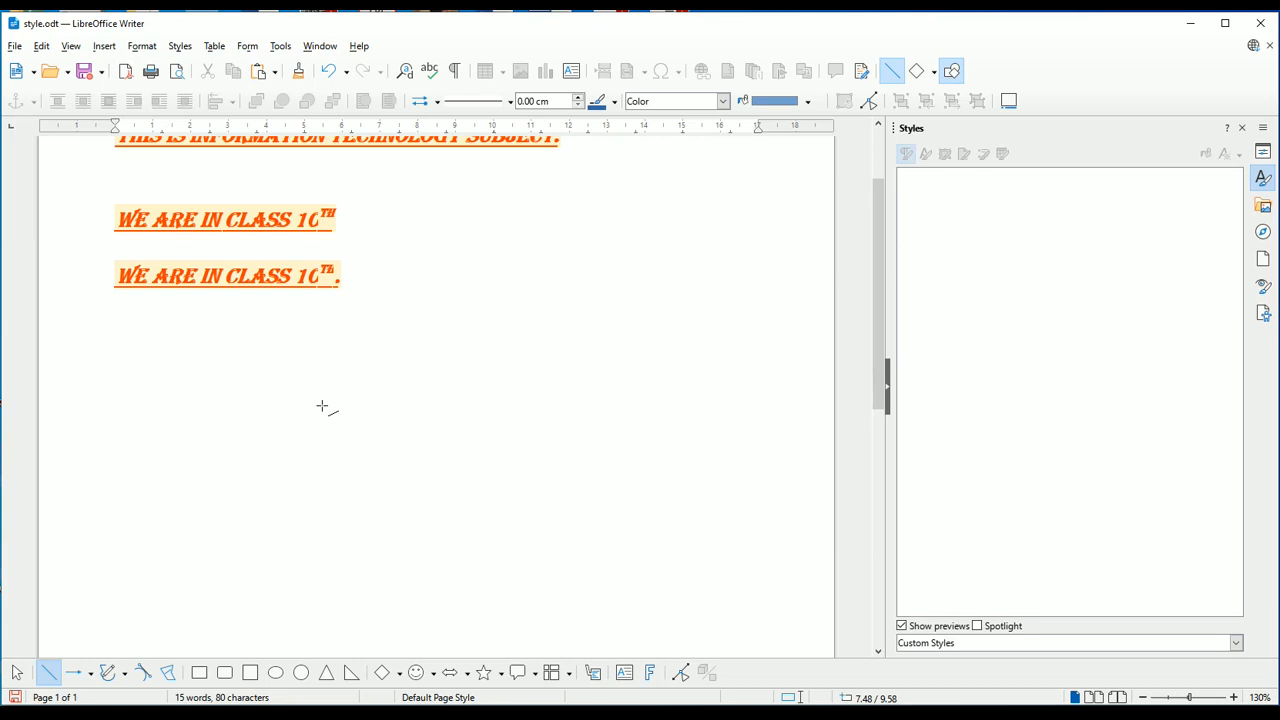
pyautogui.moveTo(322, 406)
pyautogui.mouseDown()
pyautogui.moveTo(331, 434)
pyautogui.moveTo(450, 512)
pyautogui.moveTo(625, 427)
pyautogui.moveTo(652, 336)
pyautogui.moveTo(692, 386)
pyautogui.moveTo(409, 688)
pyautogui.moveTo(303, 409)
pyautogui.moveTo(591, 320)
pyautogui.moveTo(585, 602)
pyautogui.mouseUp()
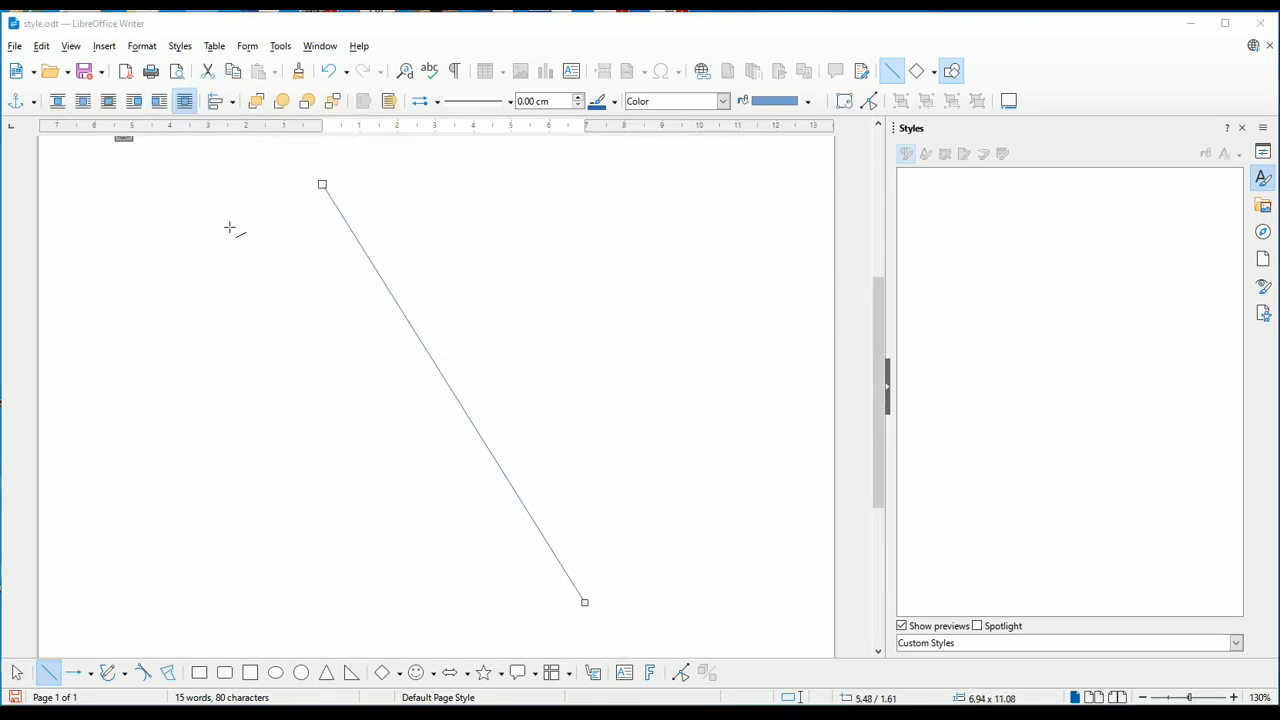
pyautogui.moveTo(161, 327); pyautogui.dragTo(457, 321)
pyautogui.moveTo(285, 503); pyautogui.dragTo(544, 385)
pyautogui.moveTo(480, 602); pyautogui.dragTo(631, 363)
pyautogui.moveTo(443, 221); pyautogui.dragTo(687, 288)
pyautogui.moveTo(212, 451); pyautogui.dragTo(265, 228)
pyautogui.moveTo(373, 427); pyautogui.dragTo(377, 240)
pyautogui.moveTo(595, 355); pyautogui.dragTo(610, 204)
pyautogui.moveTo(722, 464); pyautogui.dragTo(725, 272)
pyautogui.moveTo(786, 379); pyautogui.dragTo(631, 384)
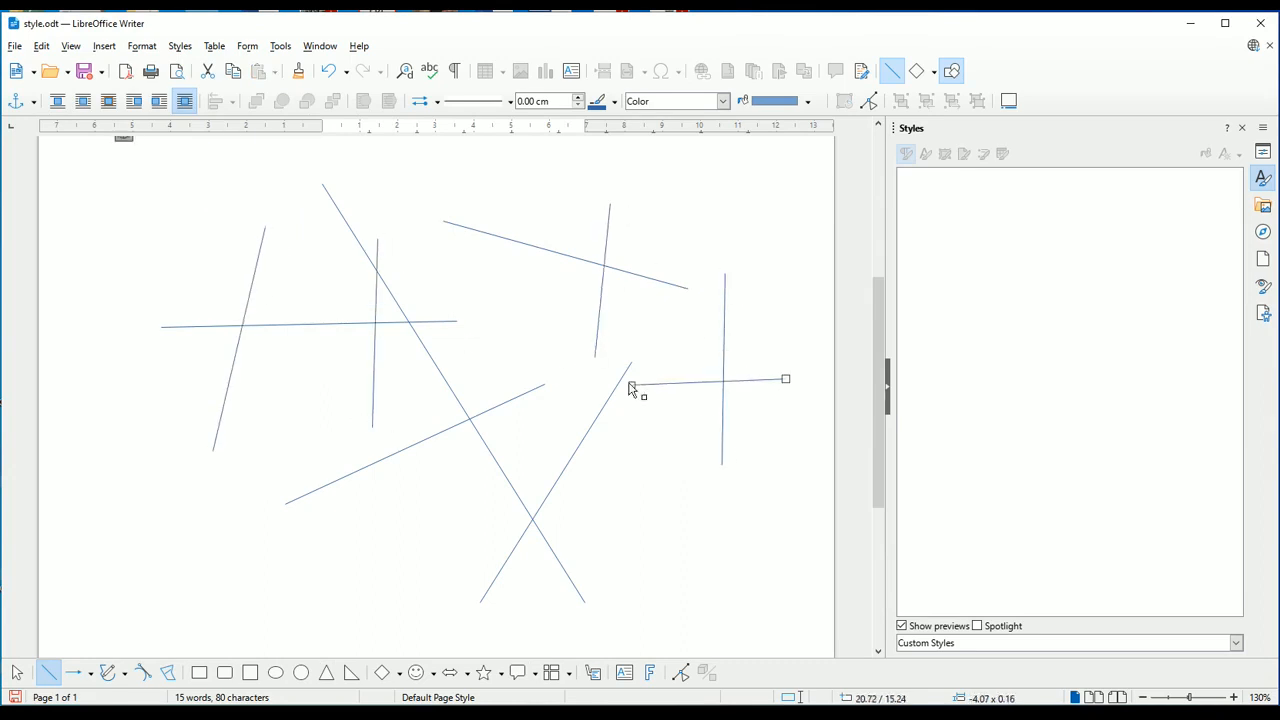
pyautogui.moveTo(705, 552); pyautogui.dragTo(445, 500)
pyautogui.moveTo(133, 543); pyautogui.dragTo(251, 337)
pyautogui.moveTo(80, 395); pyautogui.dragTo(213, 230)
pyautogui.moveTo(111, 176); pyautogui.dragTo(412, 290)
pyautogui.moveTo(129, 255); pyautogui.dragTo(395, 417)
pyautogui.moveTo(337, 571); pyautogui.dragTo(452, 340)
pyautogui.moveTo(244, 543); pyautogui.dragTo(316, 351)
pyautogui.moveTo(480, 555); pyautogui.dragTo(528, 352)
pyautogui.moveTo(765, 504); pyautogui.dragTo(487, 366)
pyautogui.moveTo(757, 192); pyautogui.dragTo(541, 320)
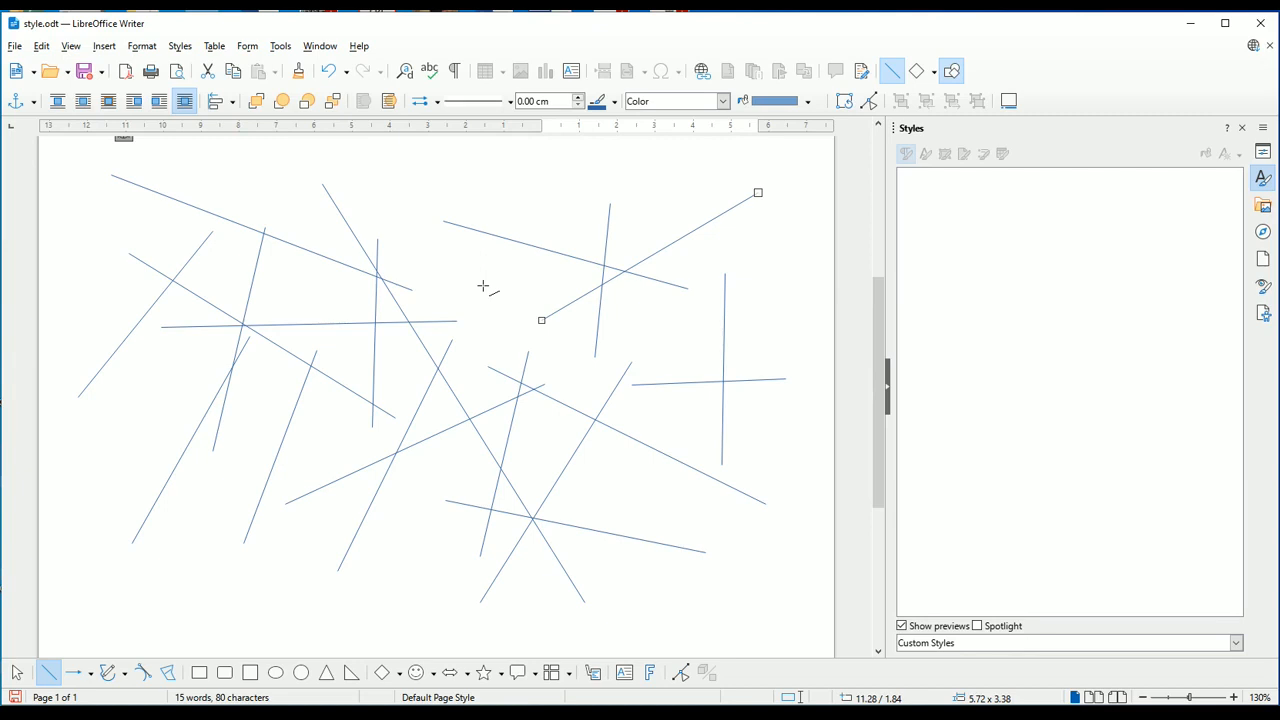
# - Select the drawn lines one after another and delete them all from the document
pyautogui.click(17, 676)
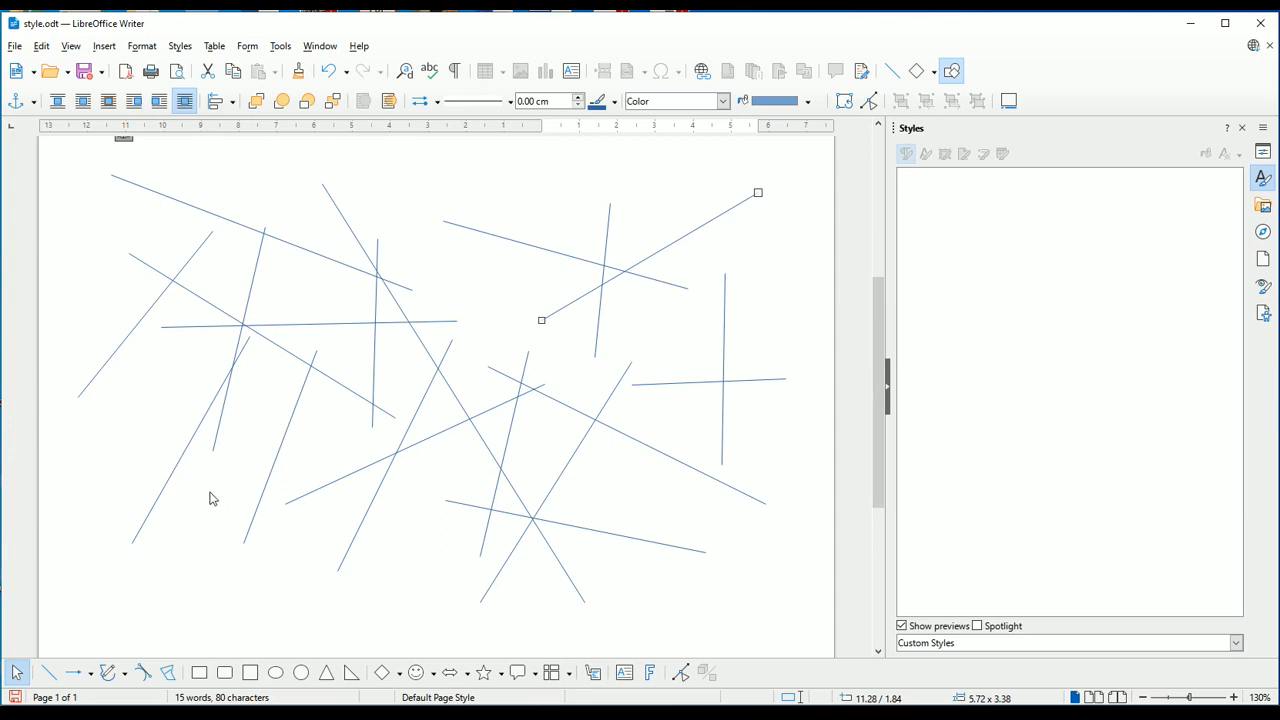
pyautogui.click(185, 448)
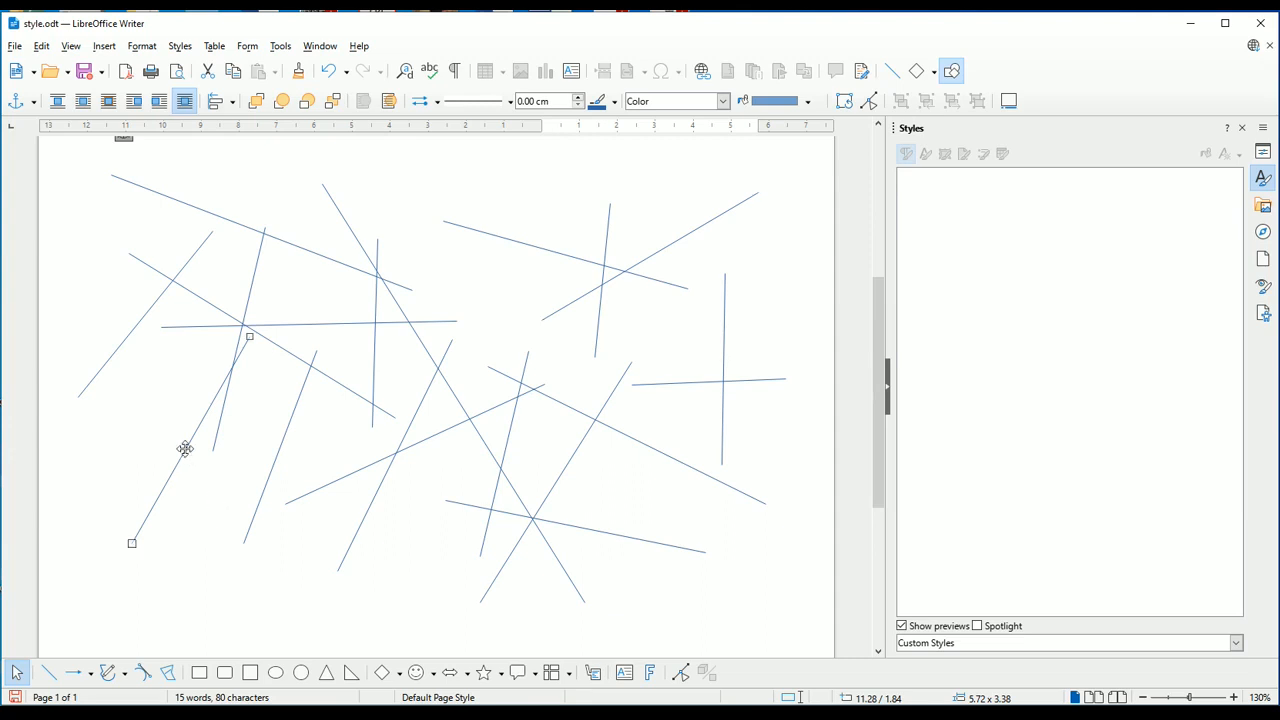
pyautogui.click(131, 329)
pyautogui.click(156, 357)
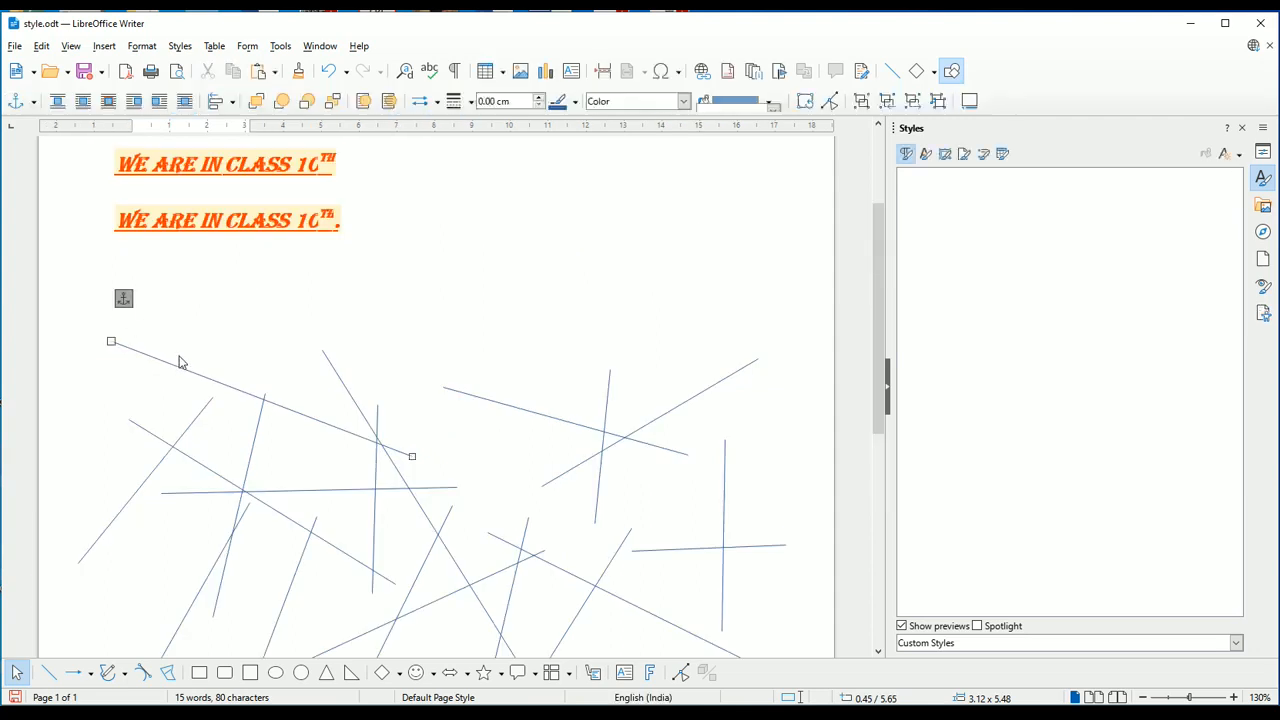
pyautogui.press('Delete')
pyautogui.click(194, 429)
pyautogui.press('Delete')
pyautogui.click(181, 455)
pyautogui.press('Delete')
pyautogui.click(253, 455)
pyautogui.press('Delete')
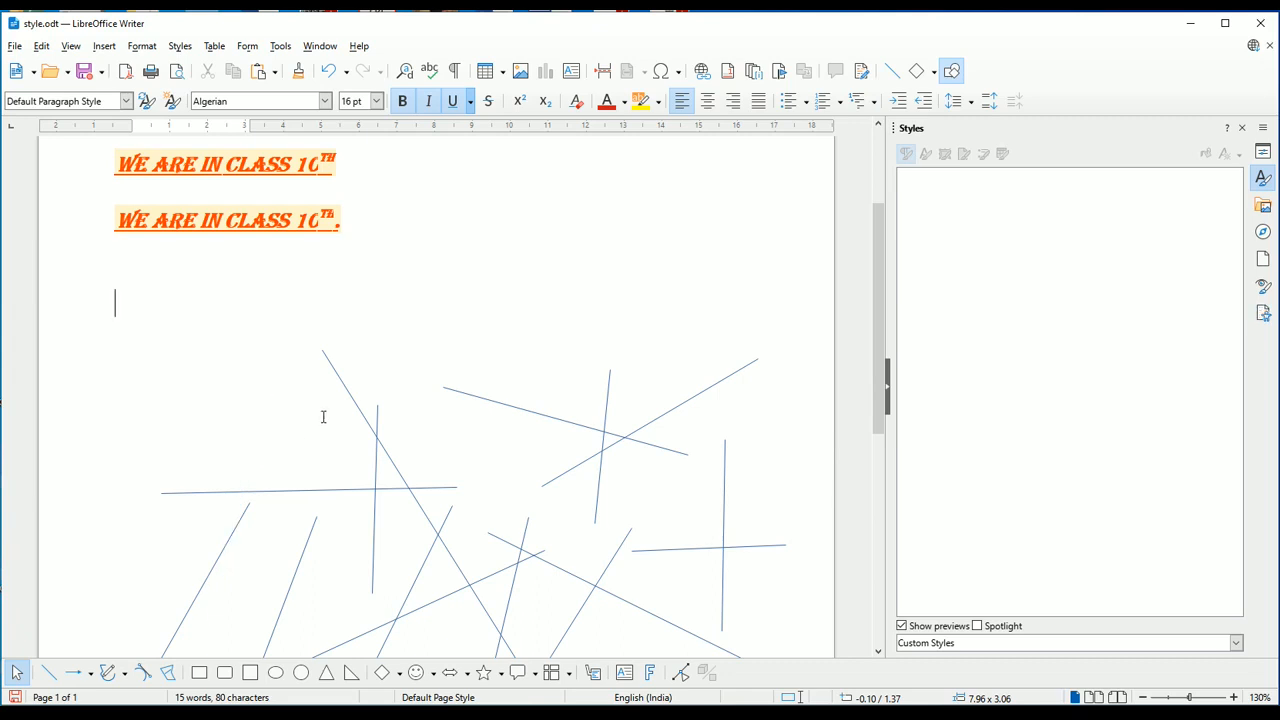
pyautogui.click(355, 400)
pyautogui.press('Delete')
pyautogui.click(477, 405)
pyautogui.press('Delete')
pyautogui.click(605, 434)
pyautogui.press('Delete')
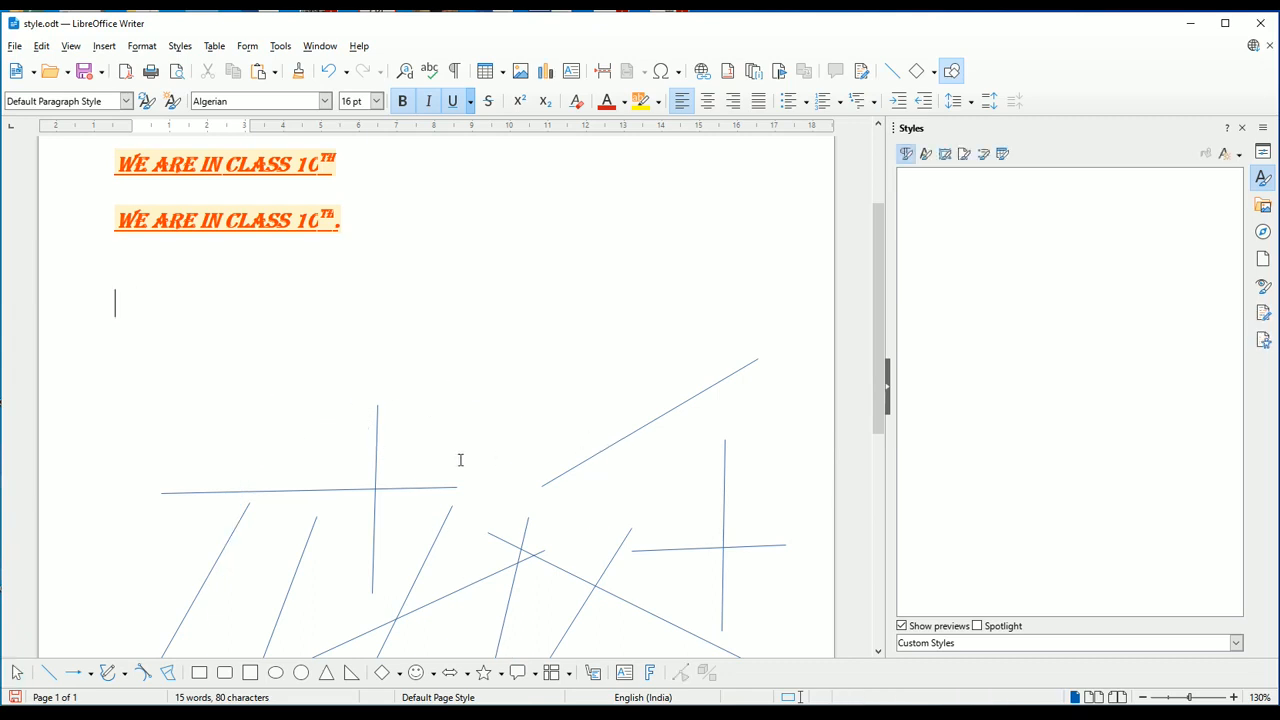
pyautogui.click(375, 466)
pyautogui.press('Delete')
pyautogui.click(406, 490)
pyautogui.press('Delete')
pyautogui.click(304, 553)
pyautogui.press('Delete')
pyautogui.click(229, 537)
pyautogui.press('Delete')
pyautogui.click(429, 566)
pyautogui.press('Delete')
pyautogui.click(590, 467)
pyautogui.press('Delete')
pyautogui.click(725, 527)
pyautogui.press('Delete')
pyautogui.click(709, 548)
pyautogui.press('Delete')
pyautogui.click(616, 560)
pyautogui.press('Delete')
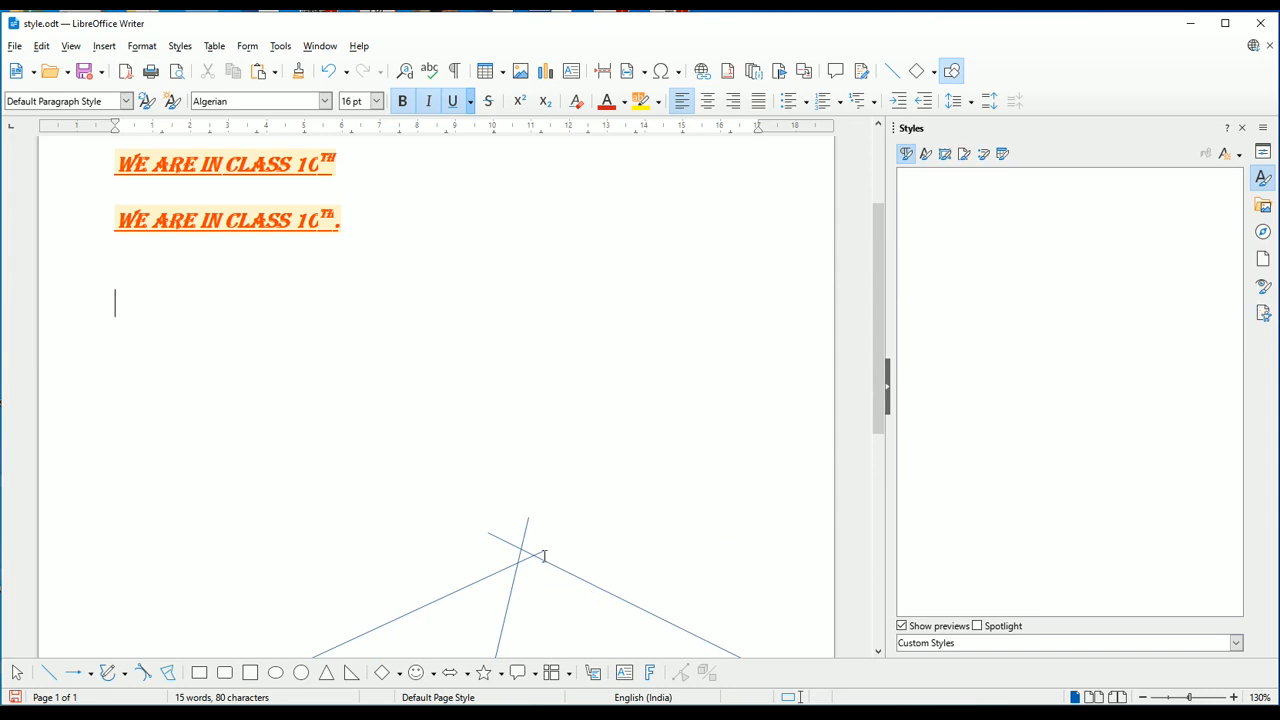
pyautogui.click(518, 555)
pyautogui.press('Delete')
pyautogui.click(518, 549)
pyautogui.press('Delete')
pyautogui.click(504, 569)
pyautogui.press('Delete')
pyautogui.scroll(-4, 397, 457)
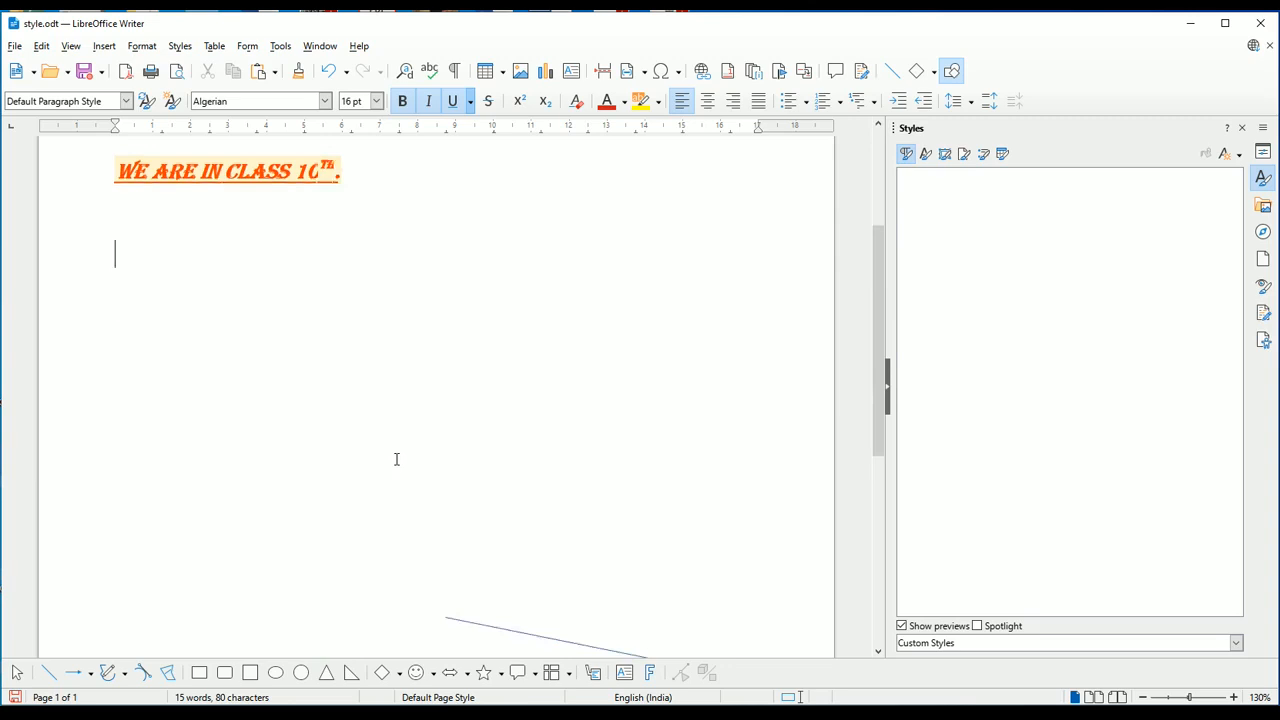
pyautogui.click(495, 484)
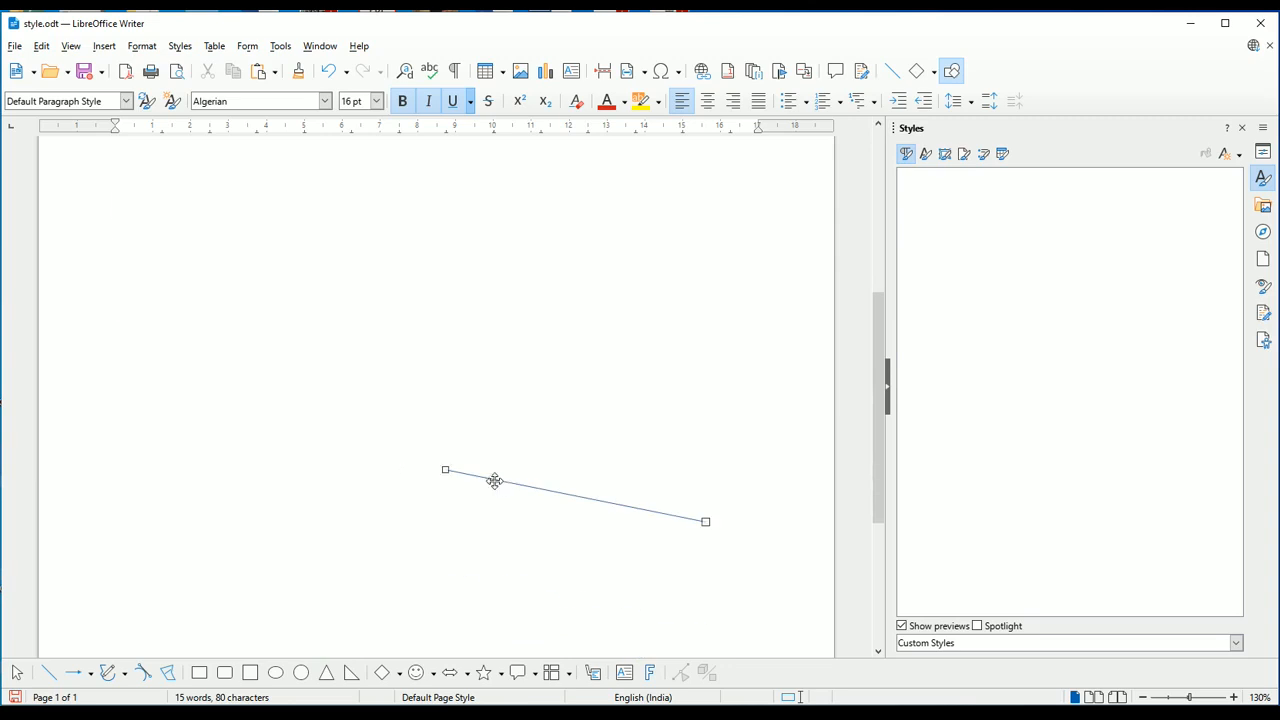
pyautogui.press('Delete')
# - Draw a smiley face shape about 4.03 × 3.95 cm in the middle of the page below the text
pyautogui.scroll(4, 494, 483)
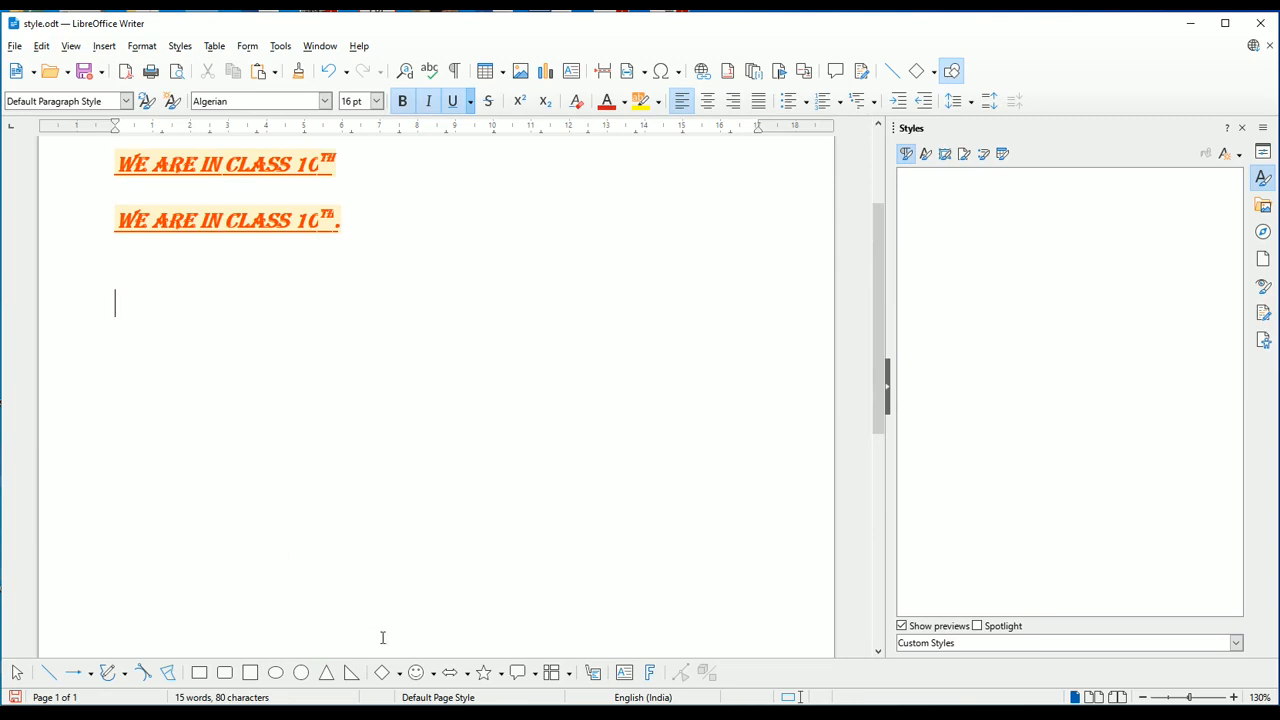
pyautogui.click(432, 676)
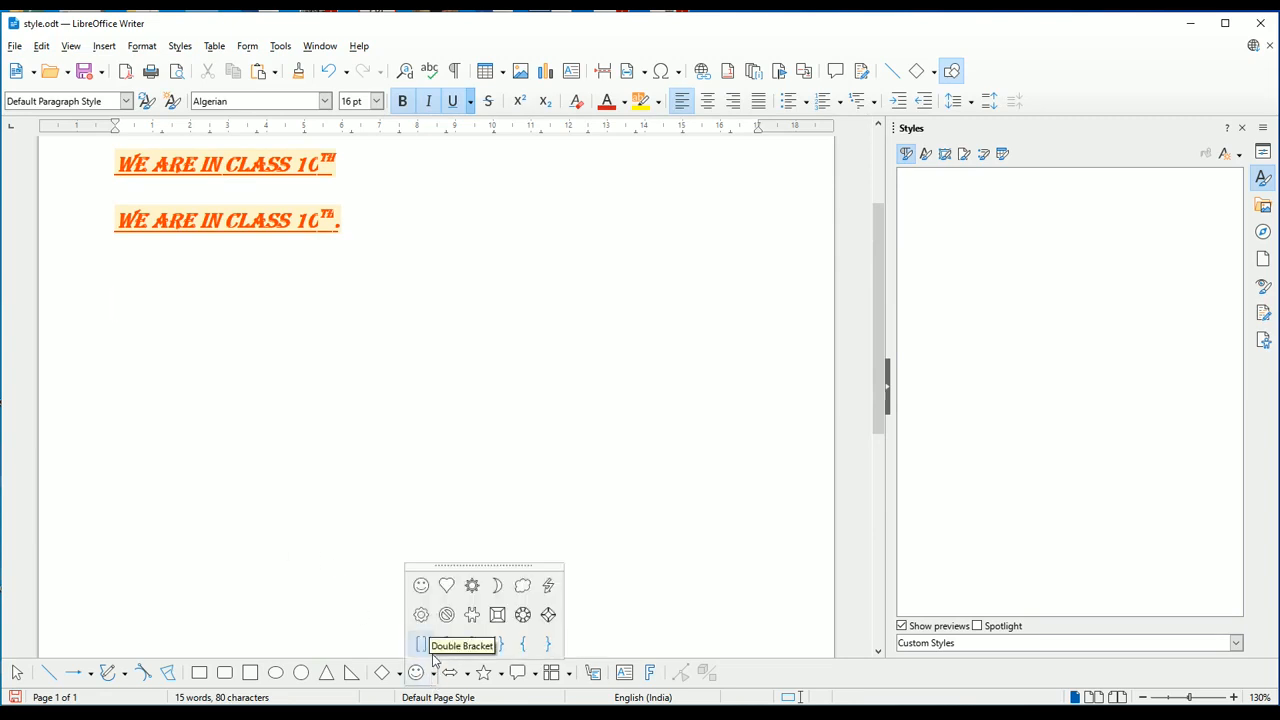
pyautogui.click(418, 598)
pyautogui.moveTo(345, 292)
pyautogui.mouseDown()
pyautogui.moveTo(348, 352)
pyautogui.moveTo(496, 440)
pyautogui.mouseUp()
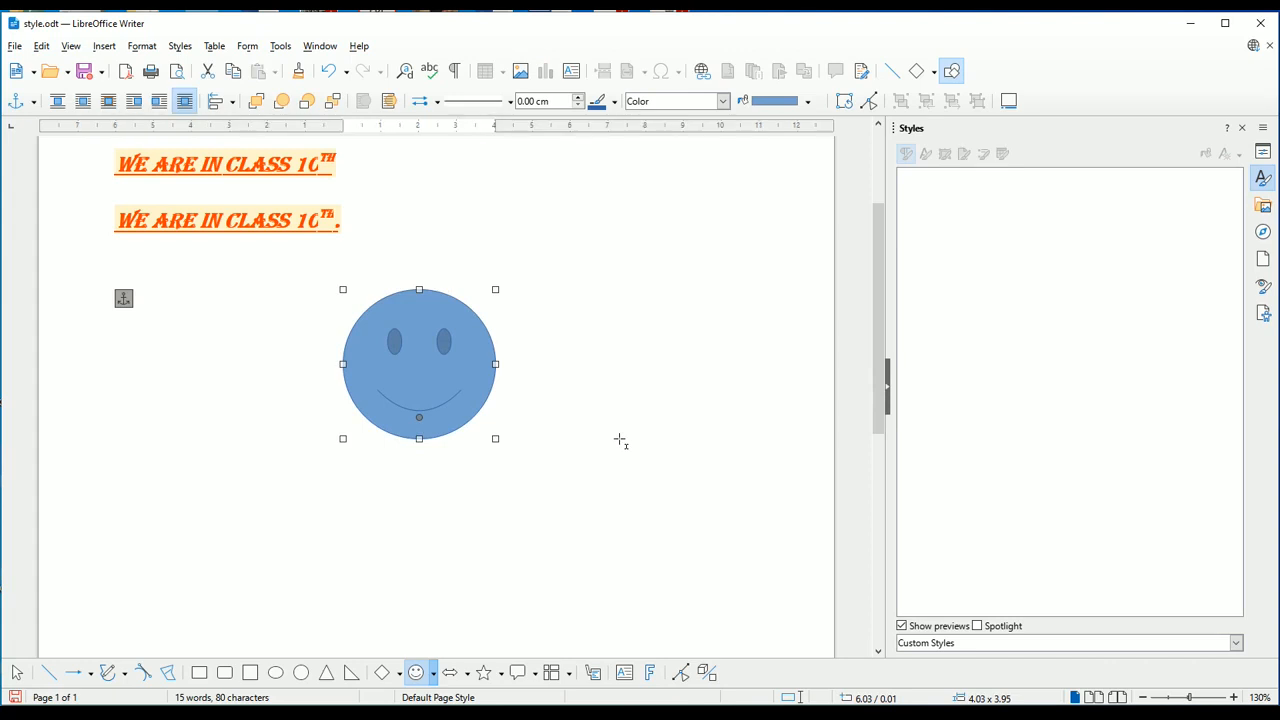
pyautogui.click(433, 673)
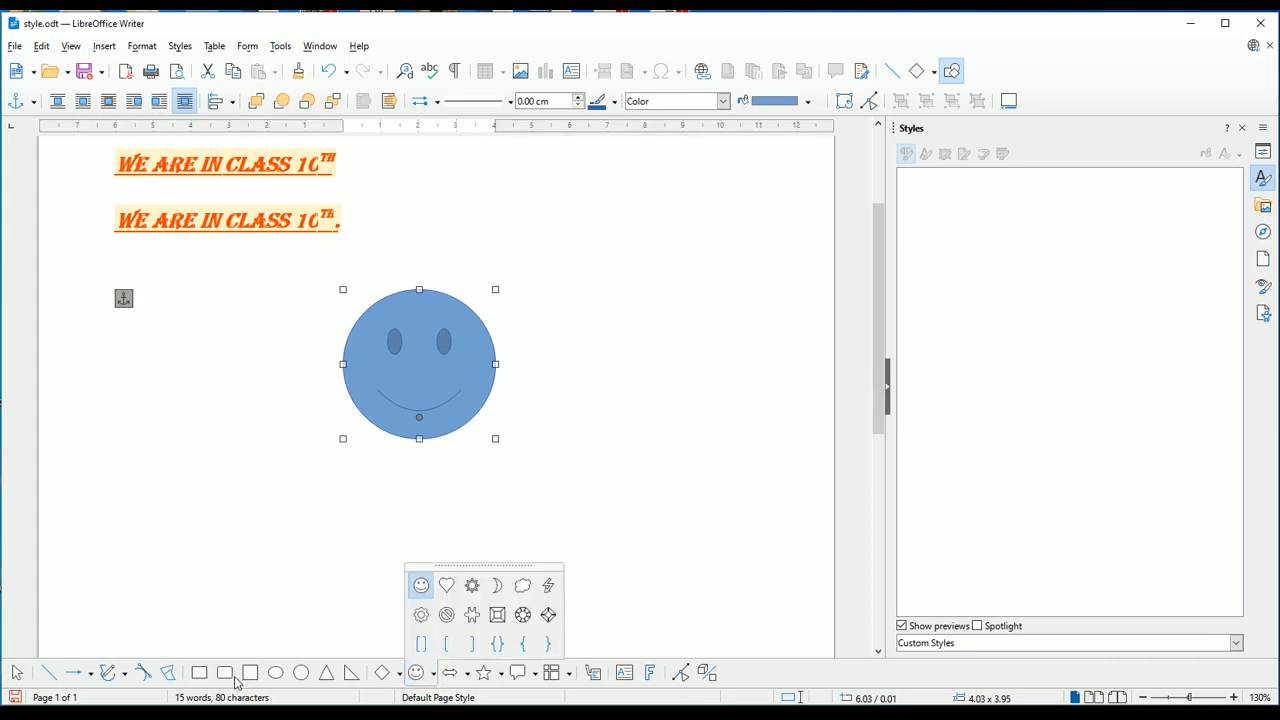
pyautogui.click(421, 585)
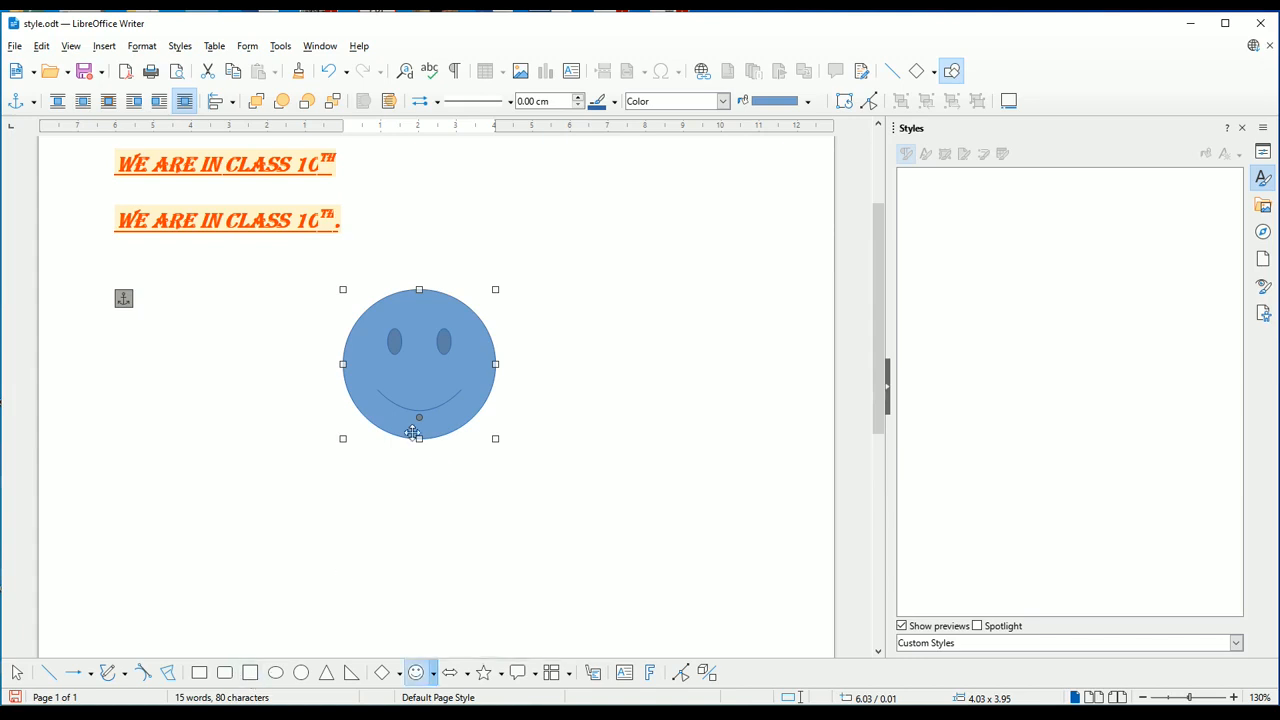
pyautogui.moveTo(348, 436); pyautogui.dragTo(402, 548)
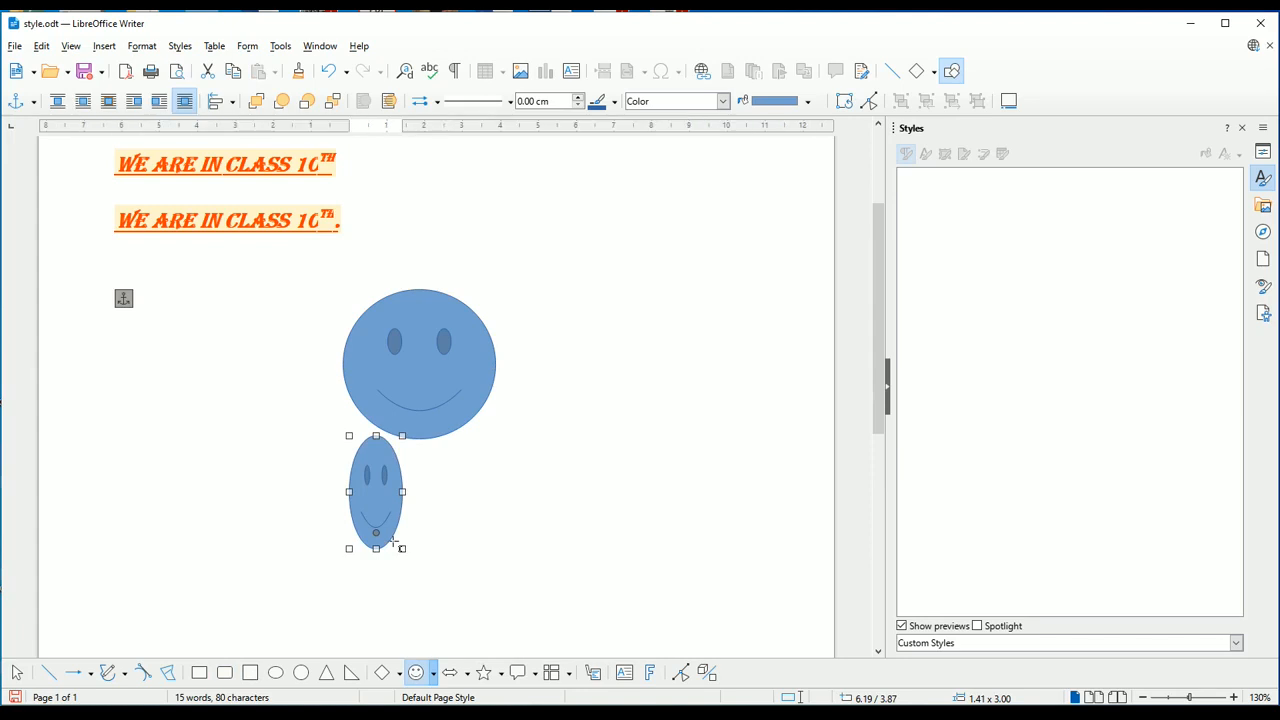
pyautogui.press('Delete')
# - Draw a rounded rectangle about 3.60 × 3.26 cm directly beneath the smiley as its body, leaving no extra shape beside it
pyautogui.click(224, 674)
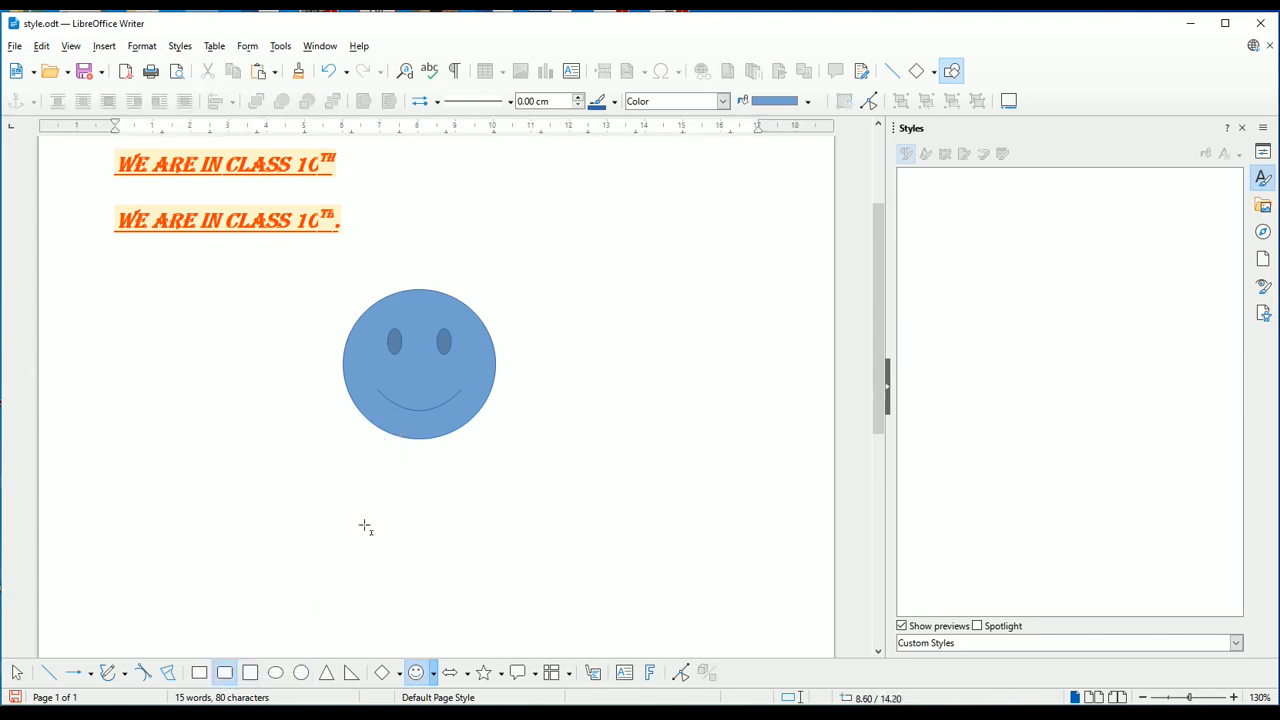
pyautogui.moveTo(352, 439); pyautogui.dragTo(489, 562)
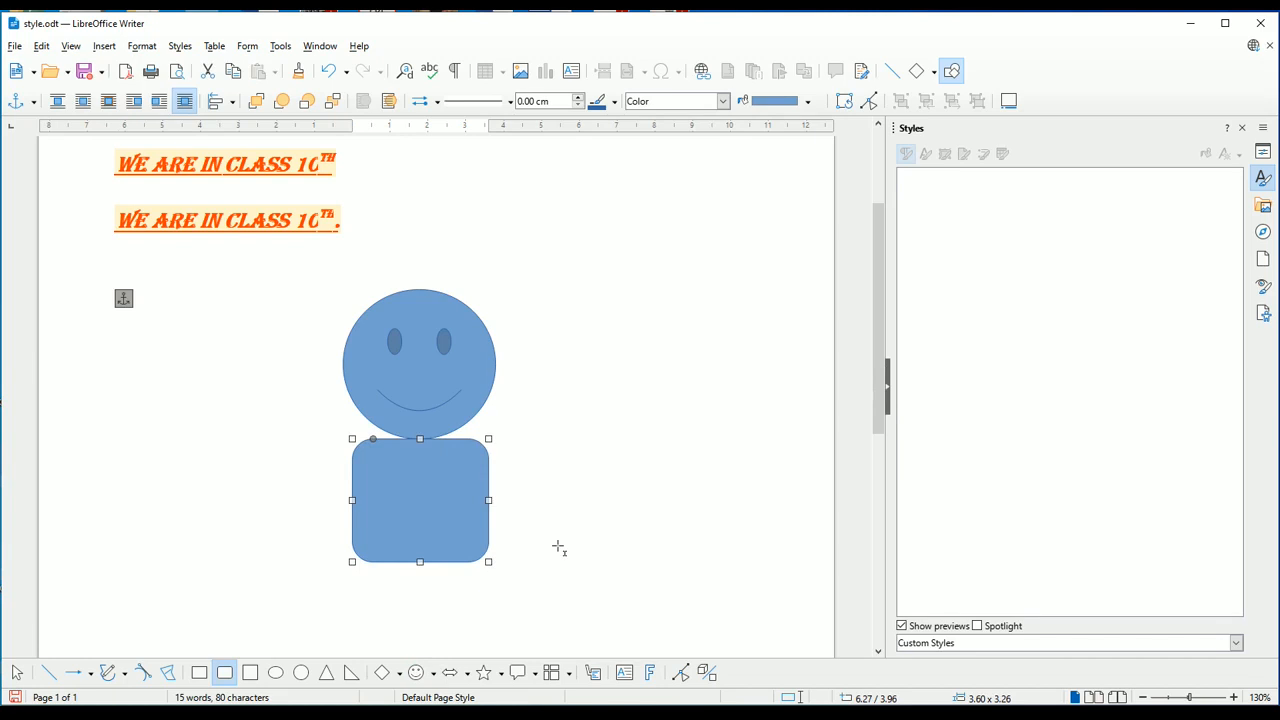
pyautogui.click(583, 515)
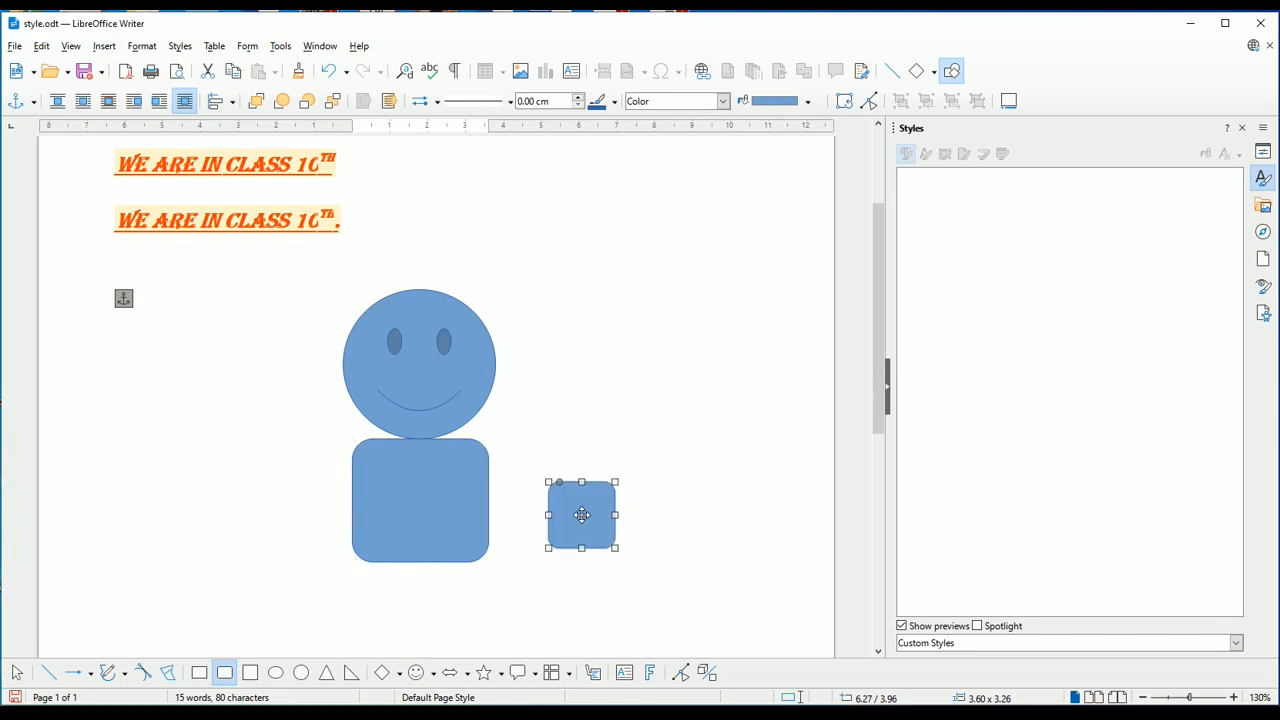
pyautogui.press('Delete')
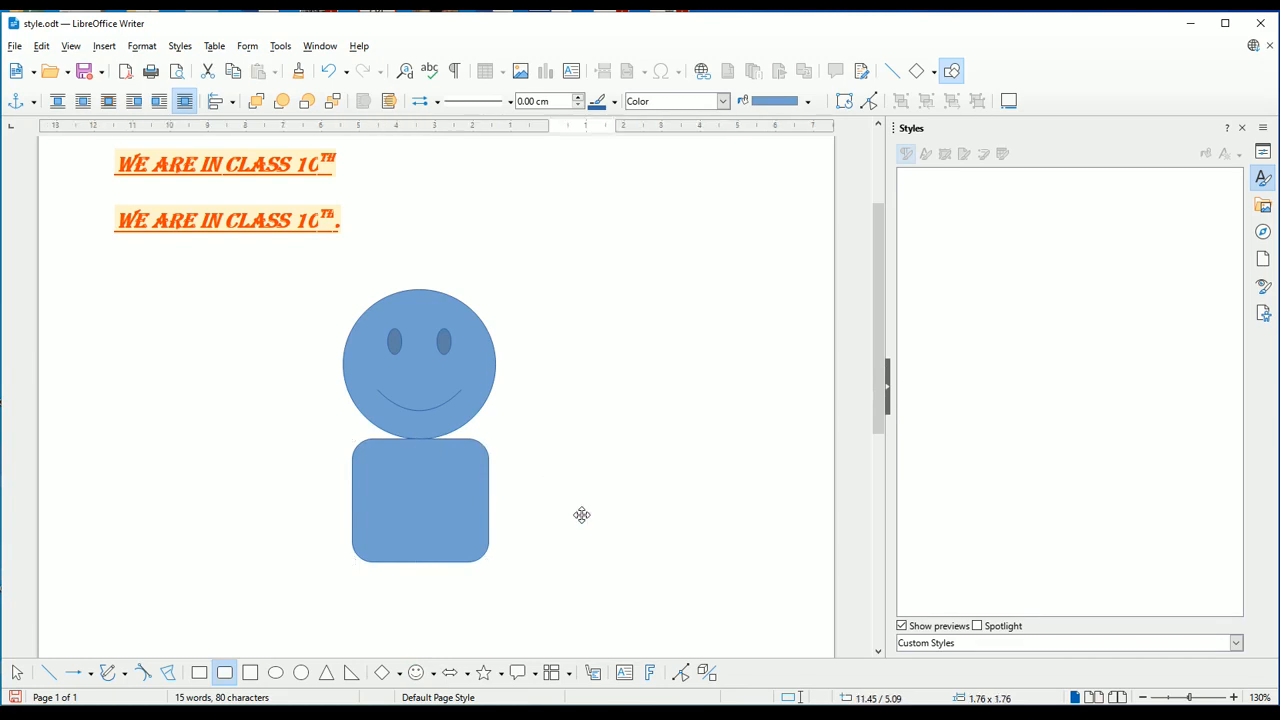
pyautogui.press('Escape')
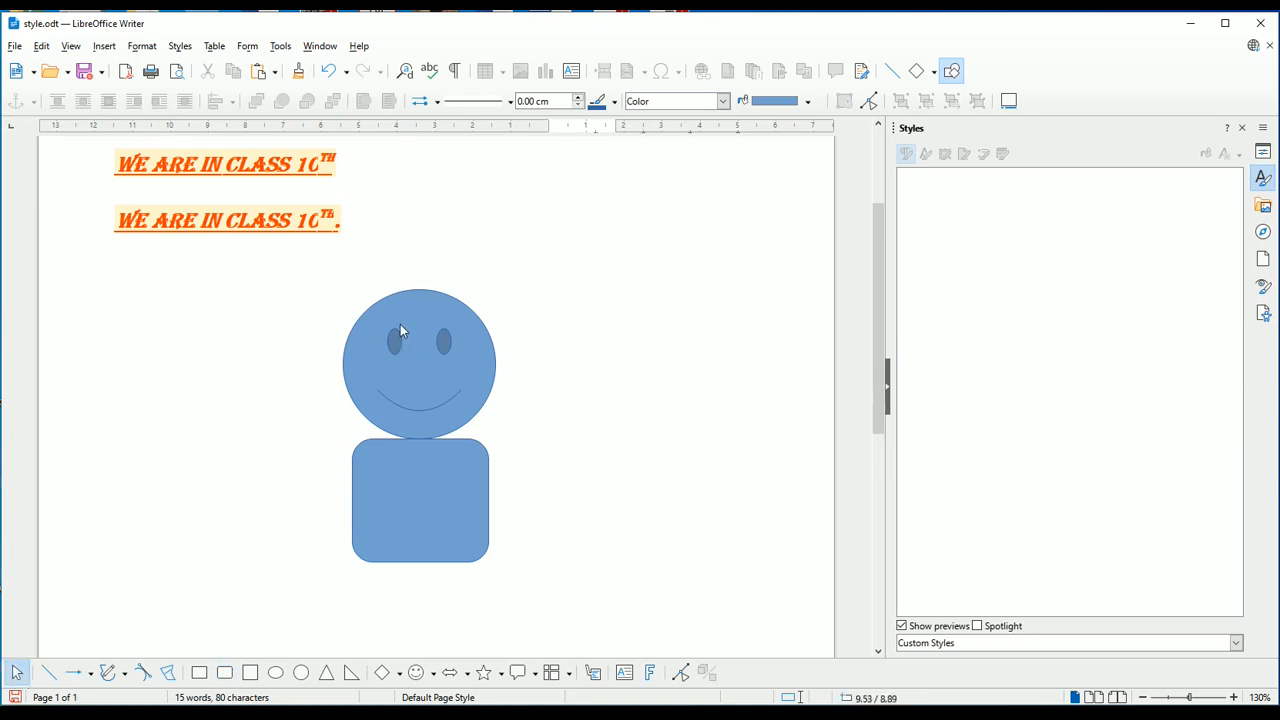
pyautogui.click(558, 483)
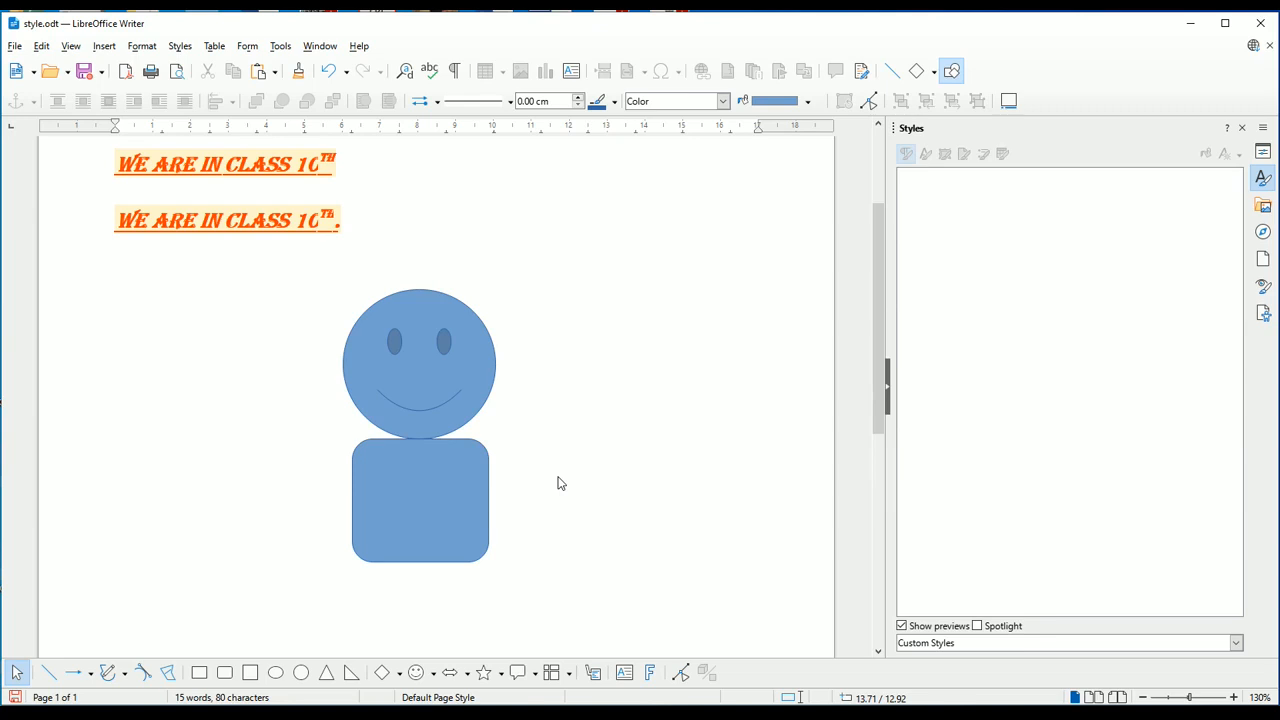
# - Give the smiley face a 0.10 cm thick outline in orange-red
pyautogui.click(474, 363)
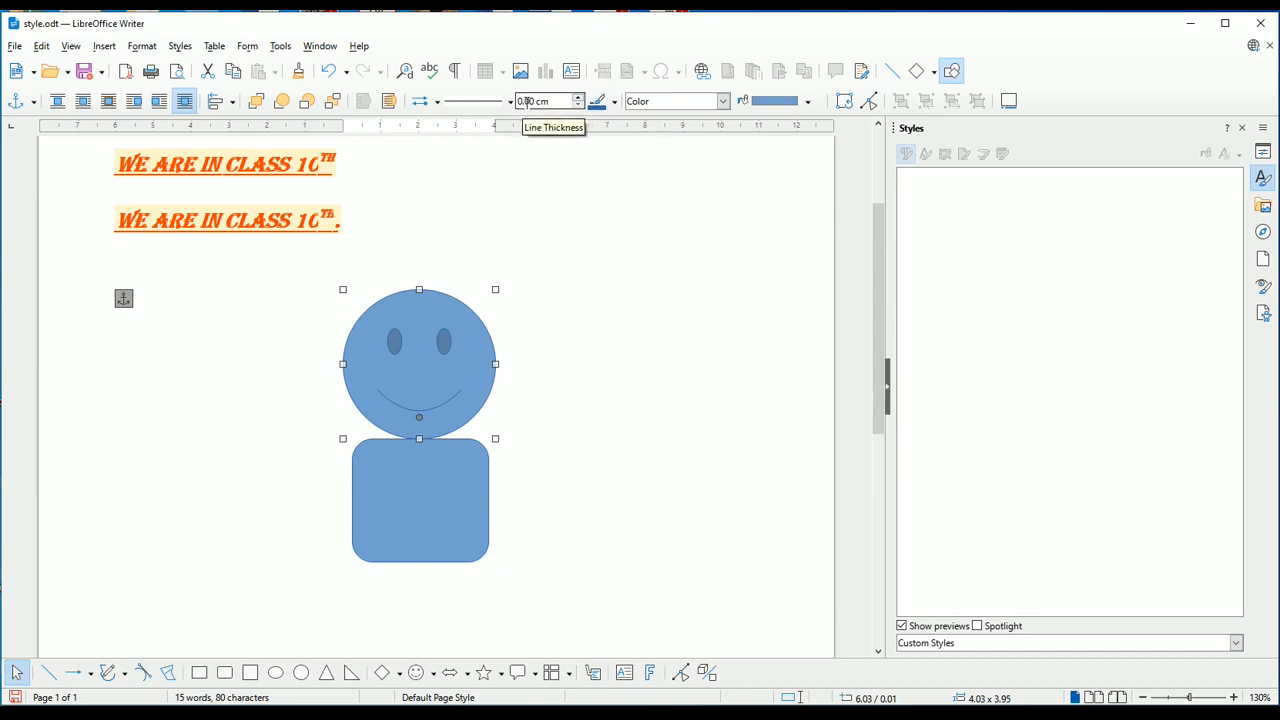
pyautogui.click(578, 97)
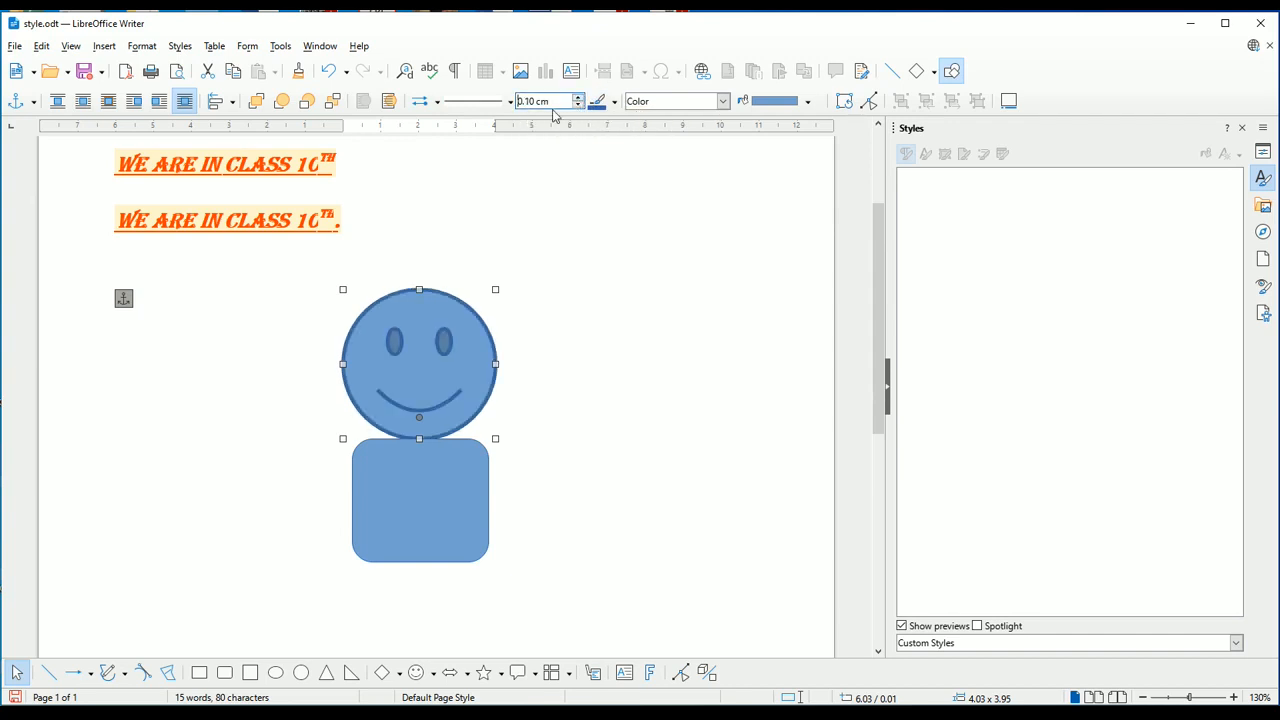
pyautogui.click(615, 101)
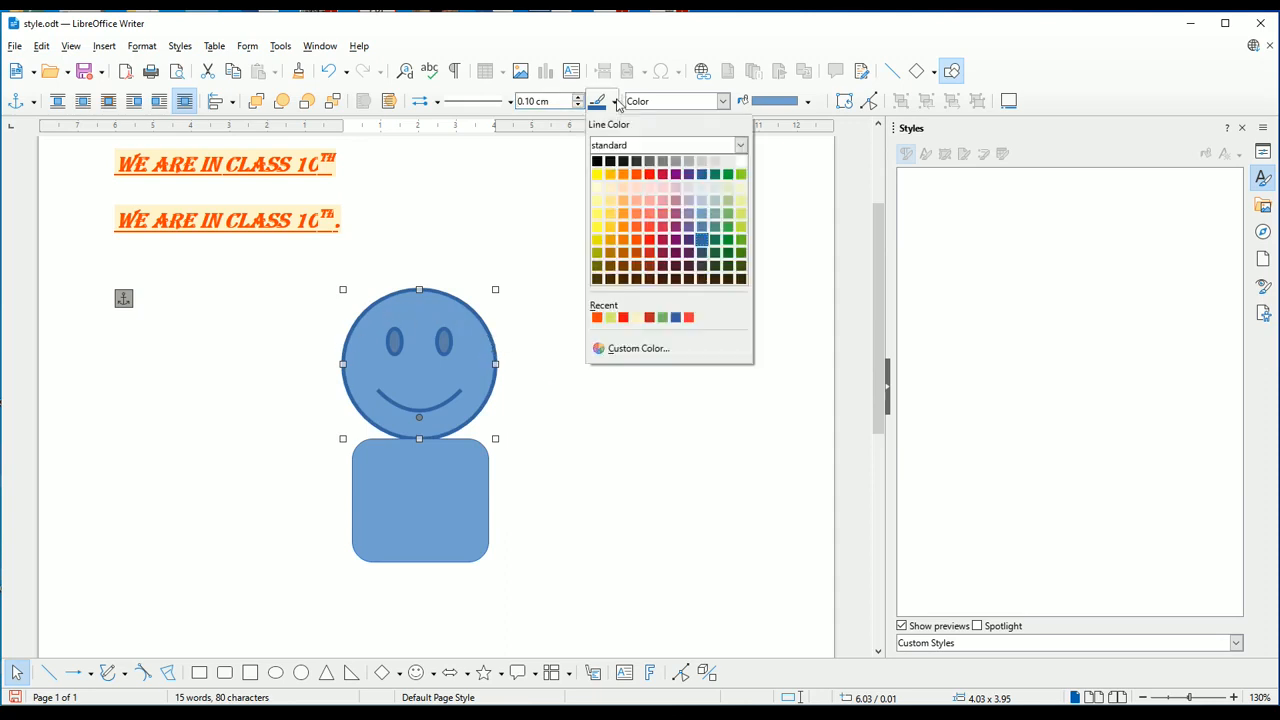
pyautogui.click(637, 175)
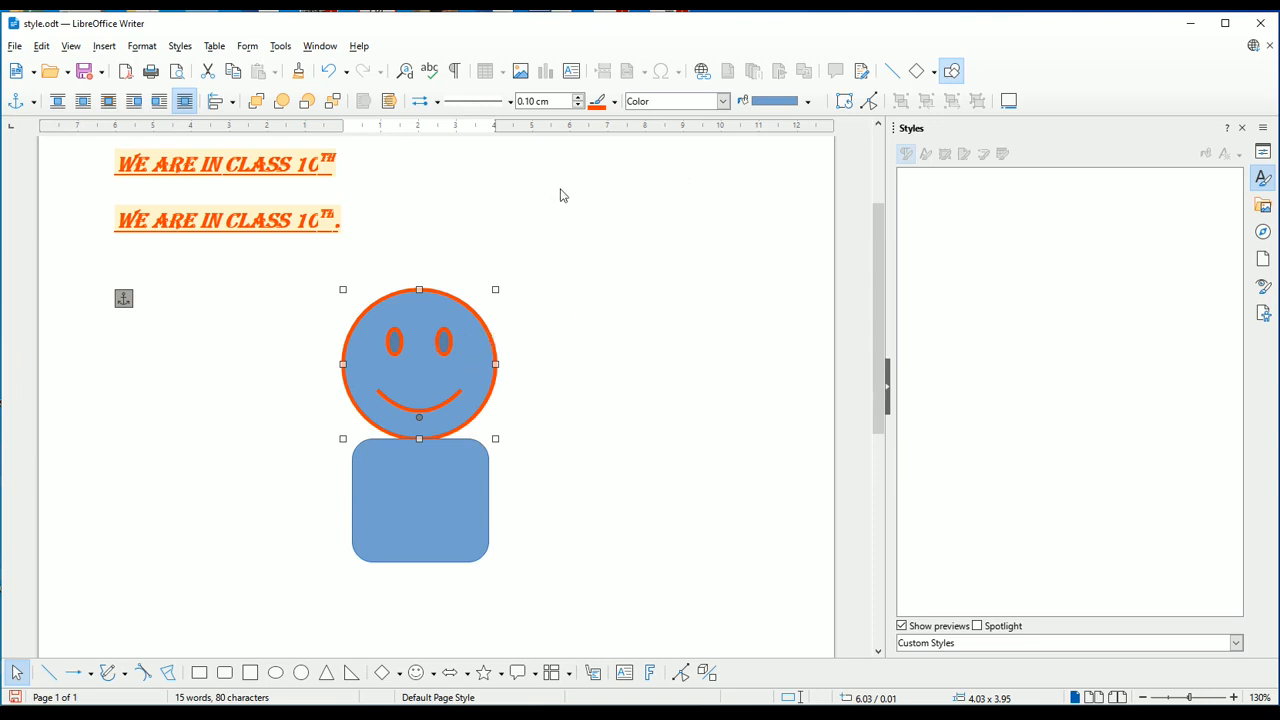
# - Fill the smiley face with light yellow, and change its fill to the Submarine gradient
pyautogui.click(809, 103)
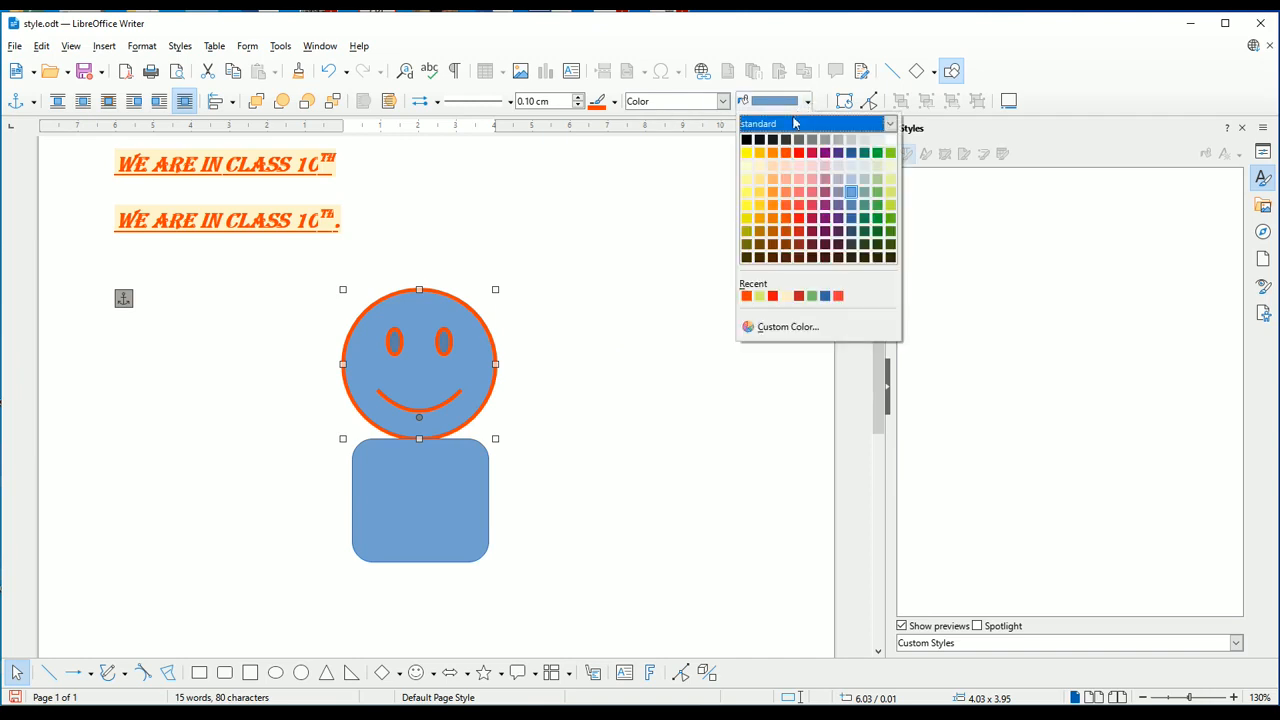
pyautogui.click(747, 179)
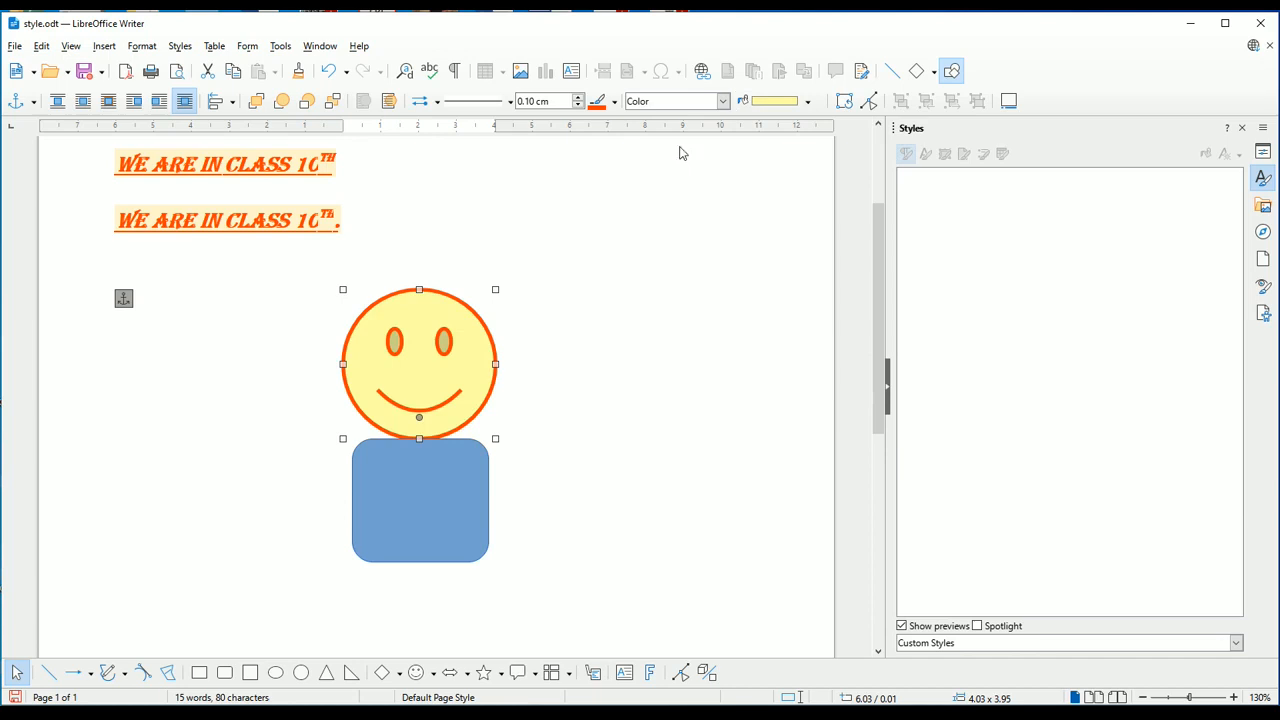
pyautogui.click(722, 101)
pyautogui.click(676, 143)
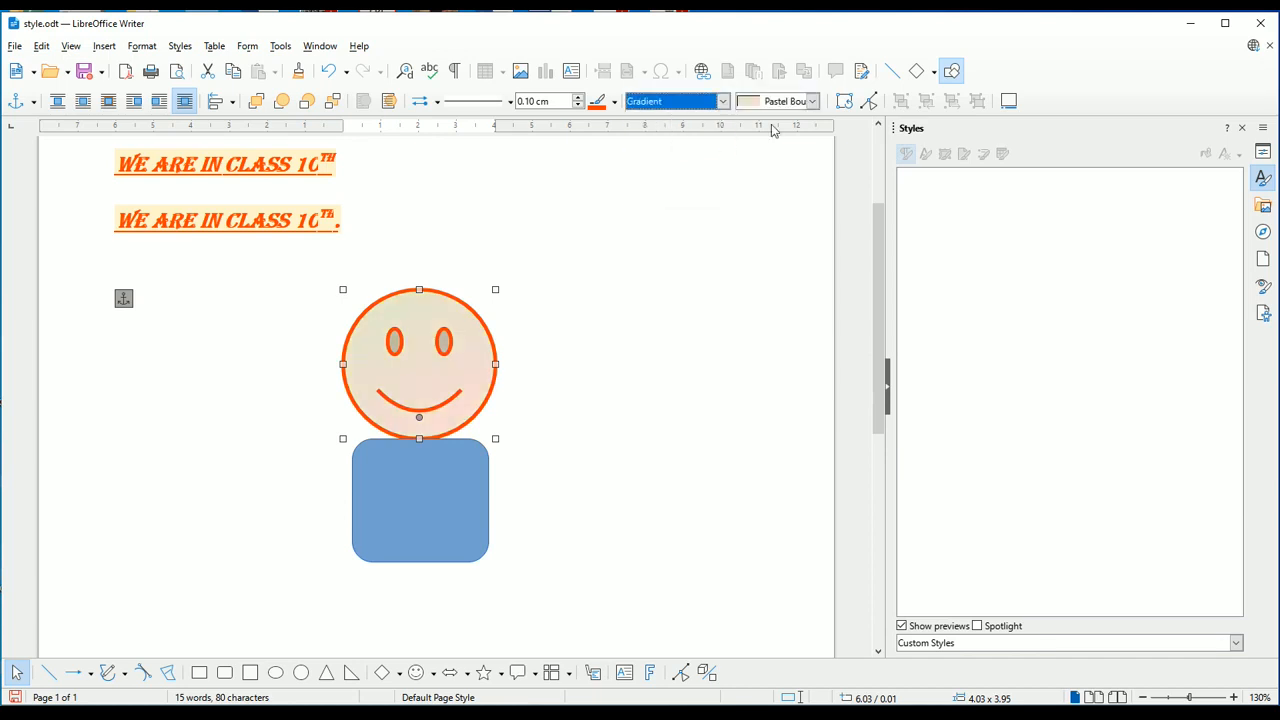
pyautogui.click(813, 102)
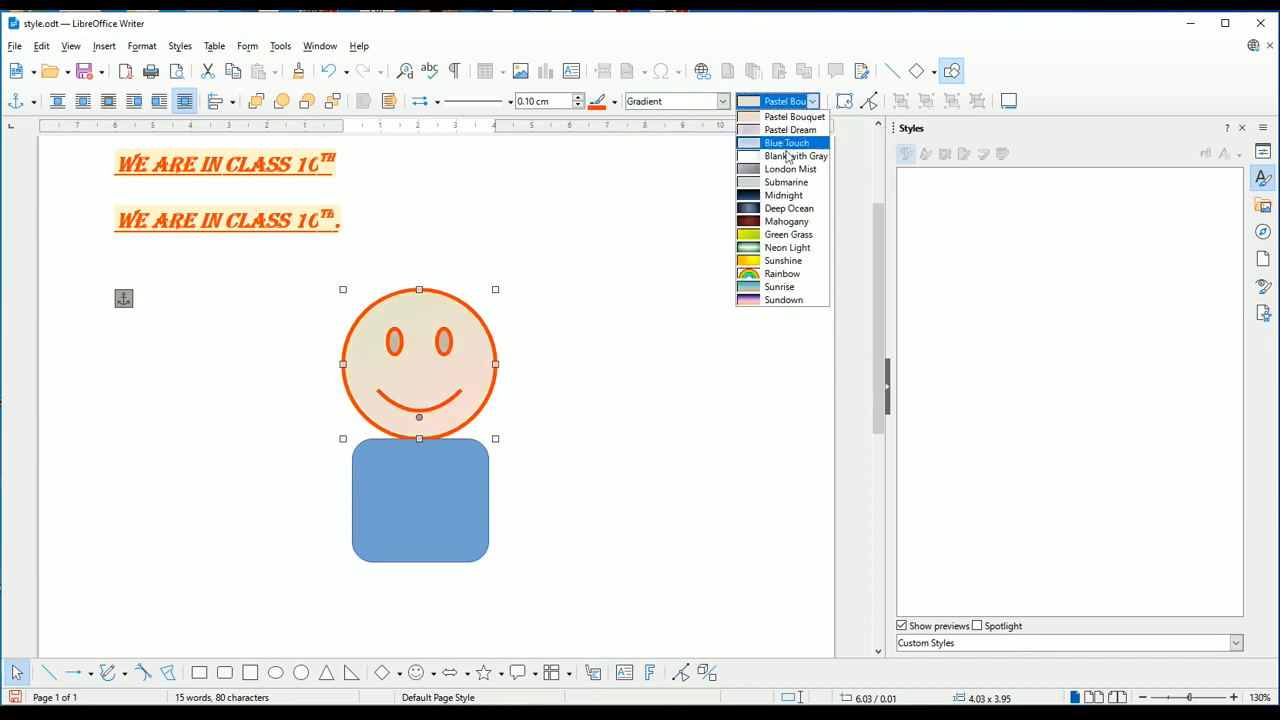
pyautogui.click(786, 183)
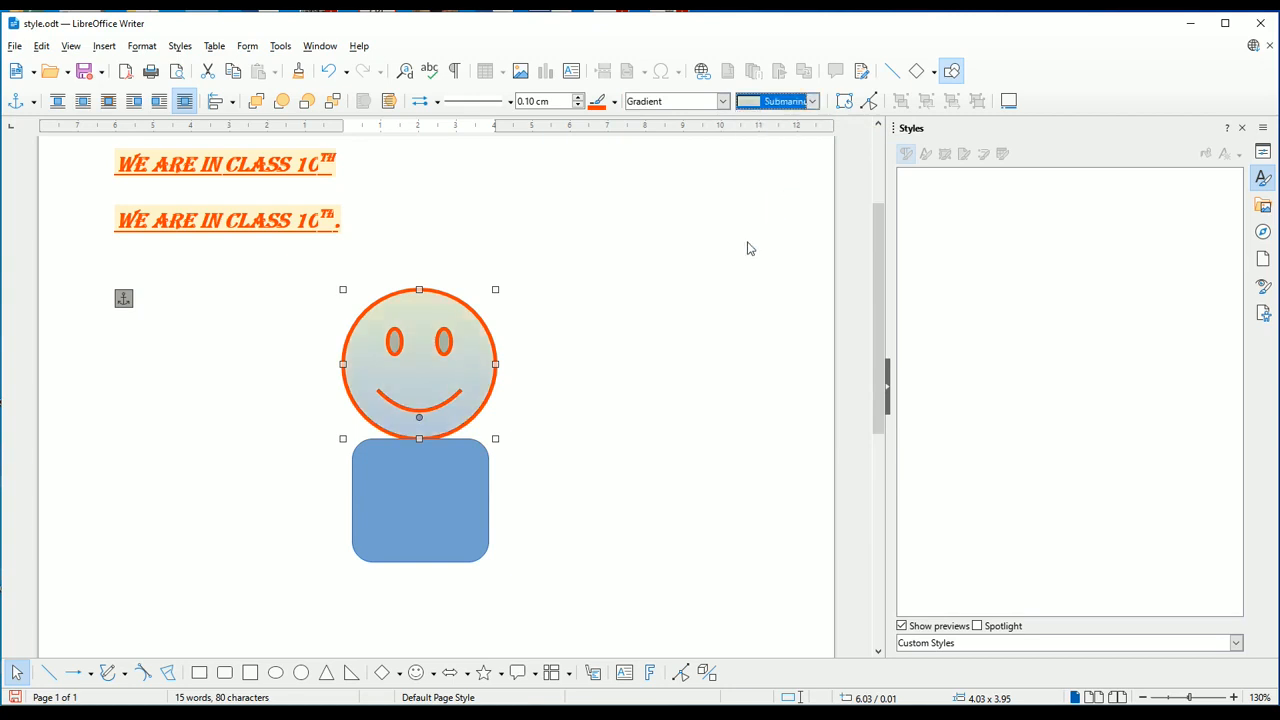
# - Try the Green Grass, Sunshine, Rainbow, Sunrise and London Mist gradients as the smiley face's fill
pyautogui.click(808, 102)
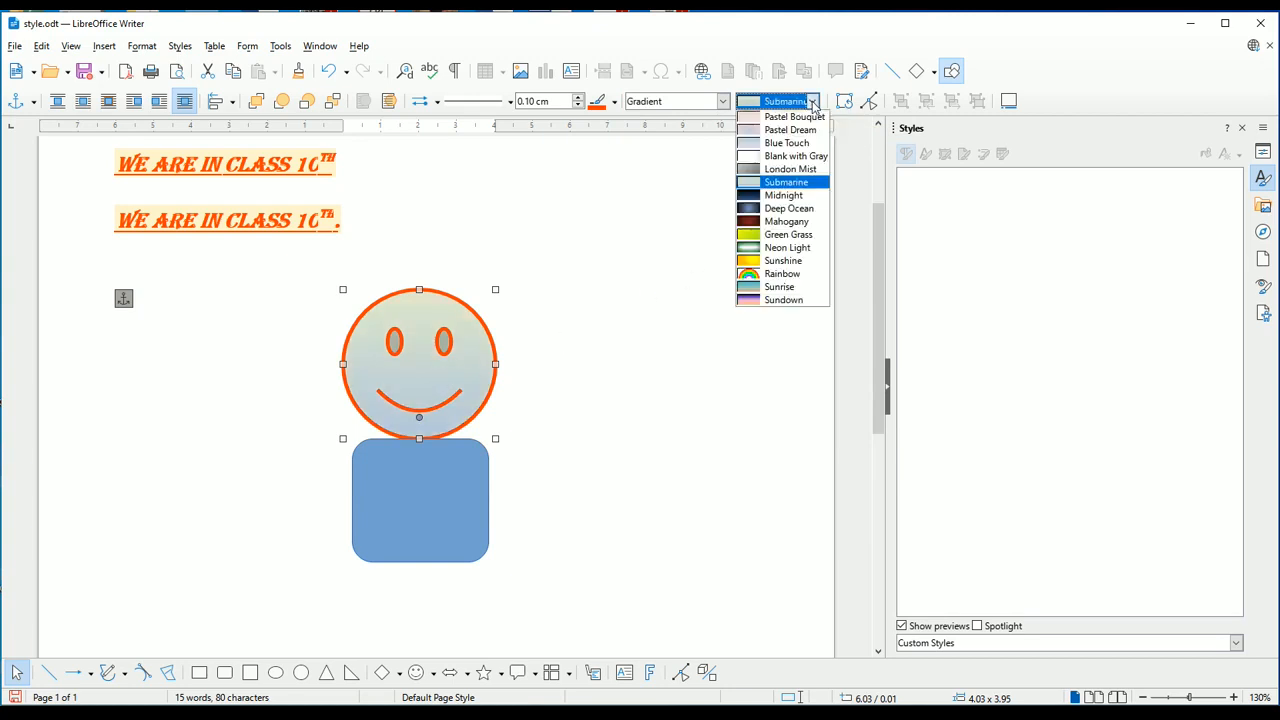
pyautogui.click(796, 242)
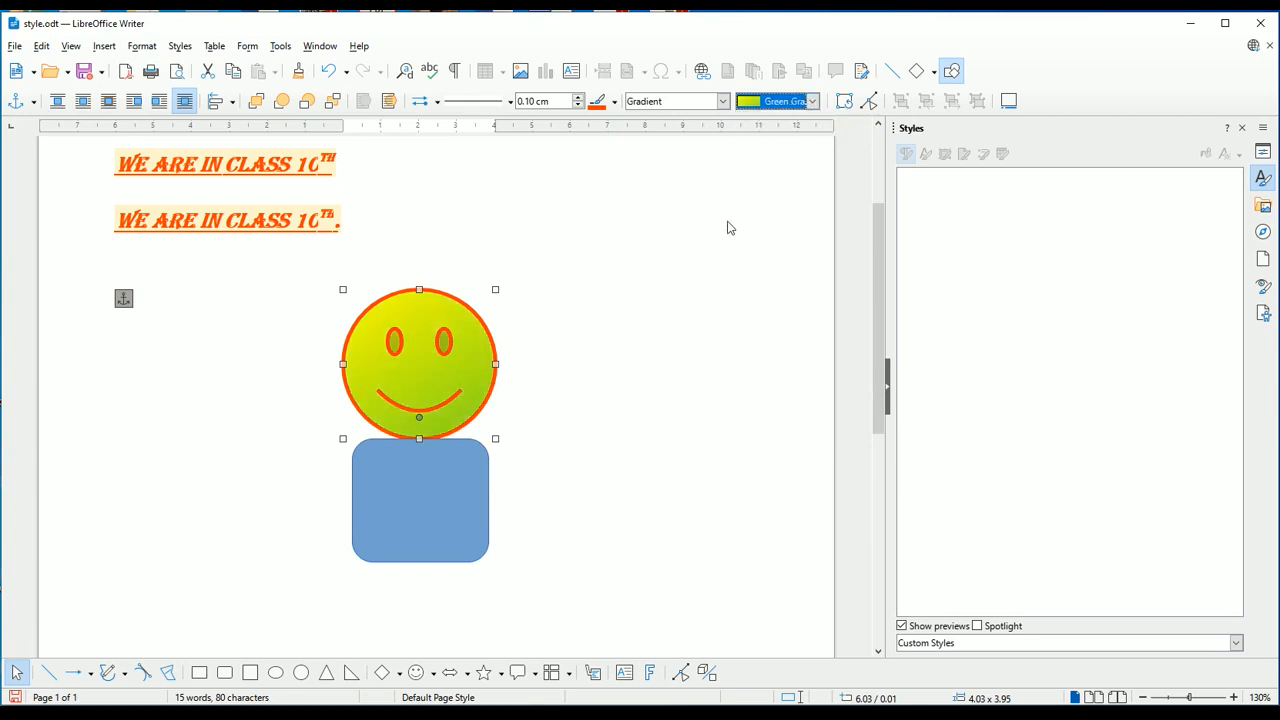
pyautogui.click(808, 101)
pyautogui.click(790, 266)
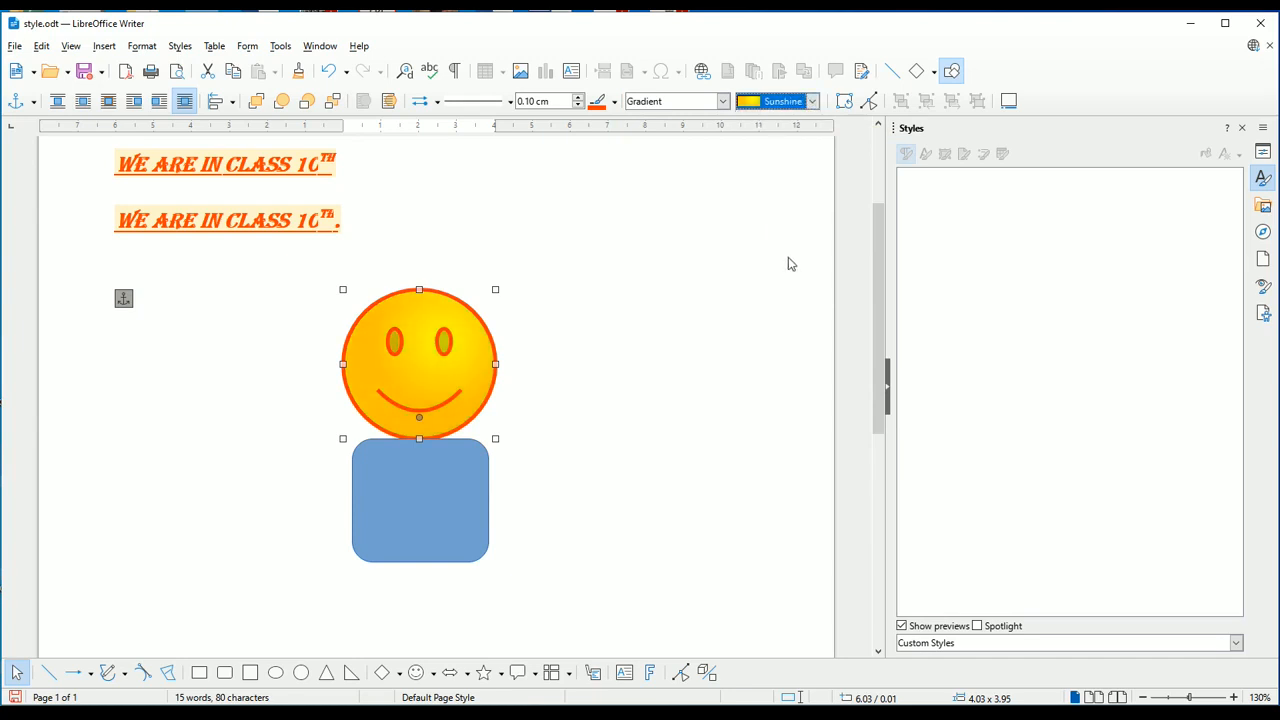
pyautogui.click(811, 101)
pyautogui.click(790, 268)
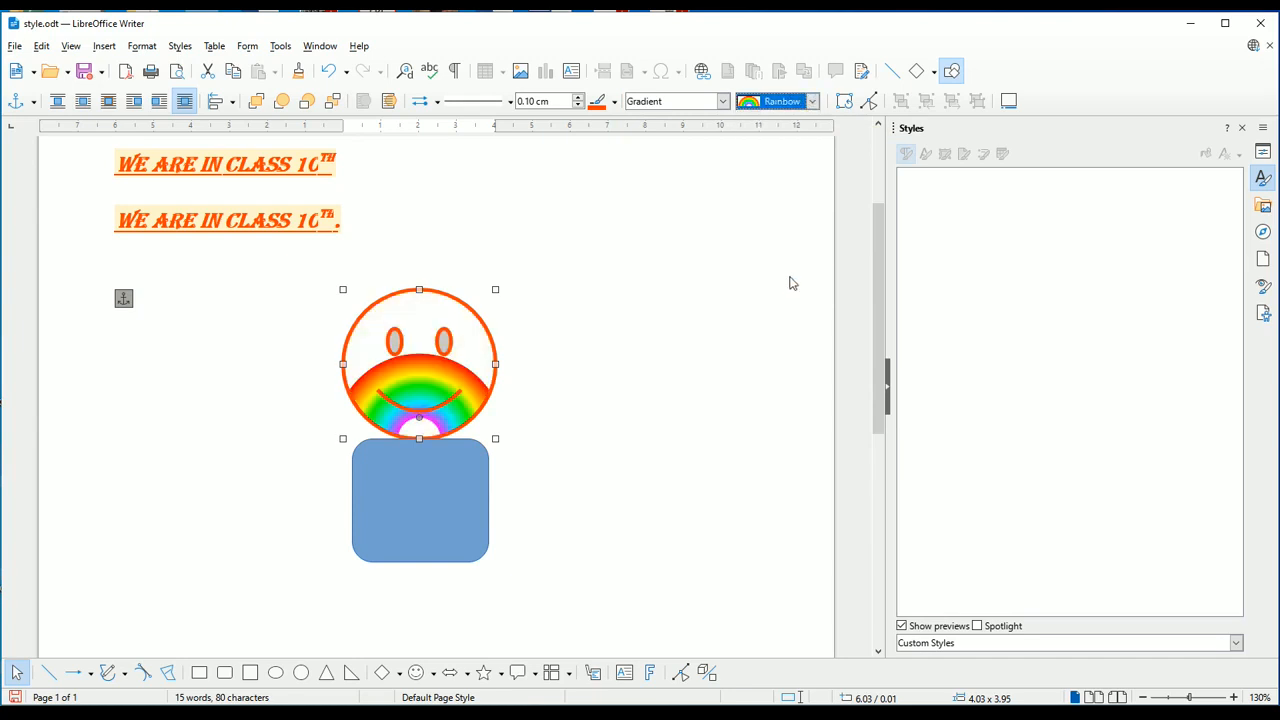
pyautogui.click(811, 101)
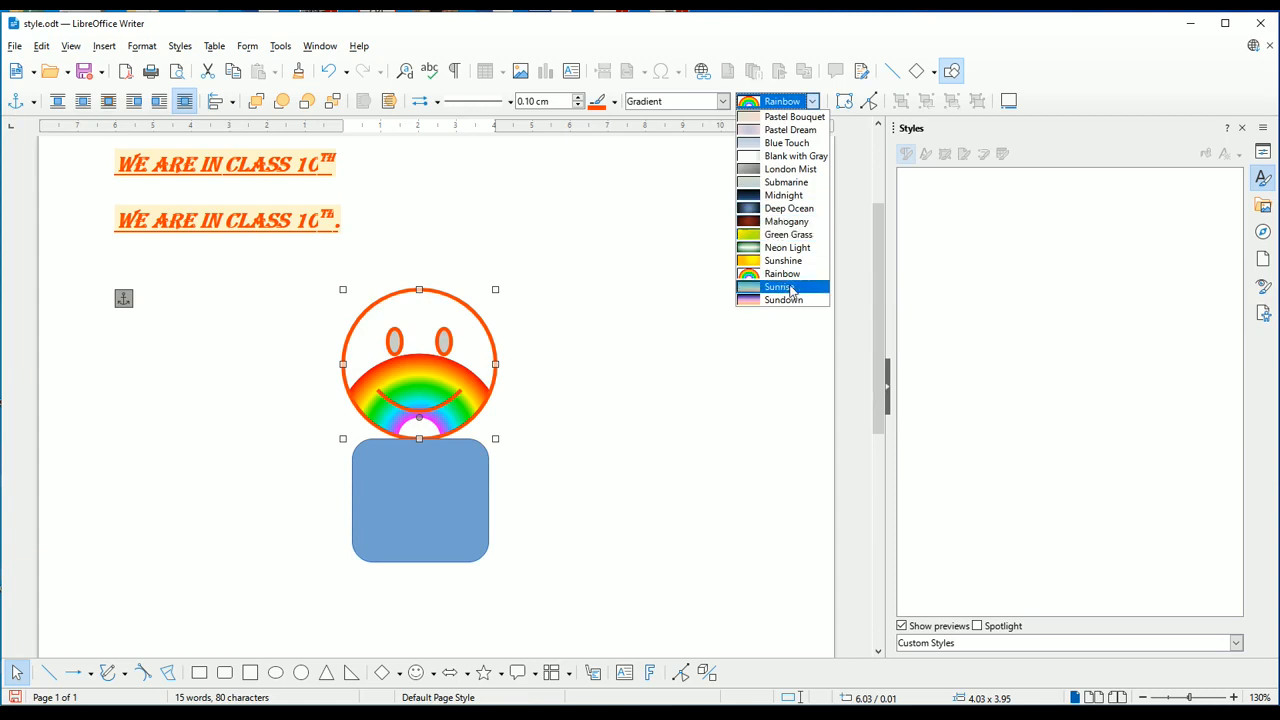
pyautogui.click(784, 289)
pyautogui.click(794, 101)
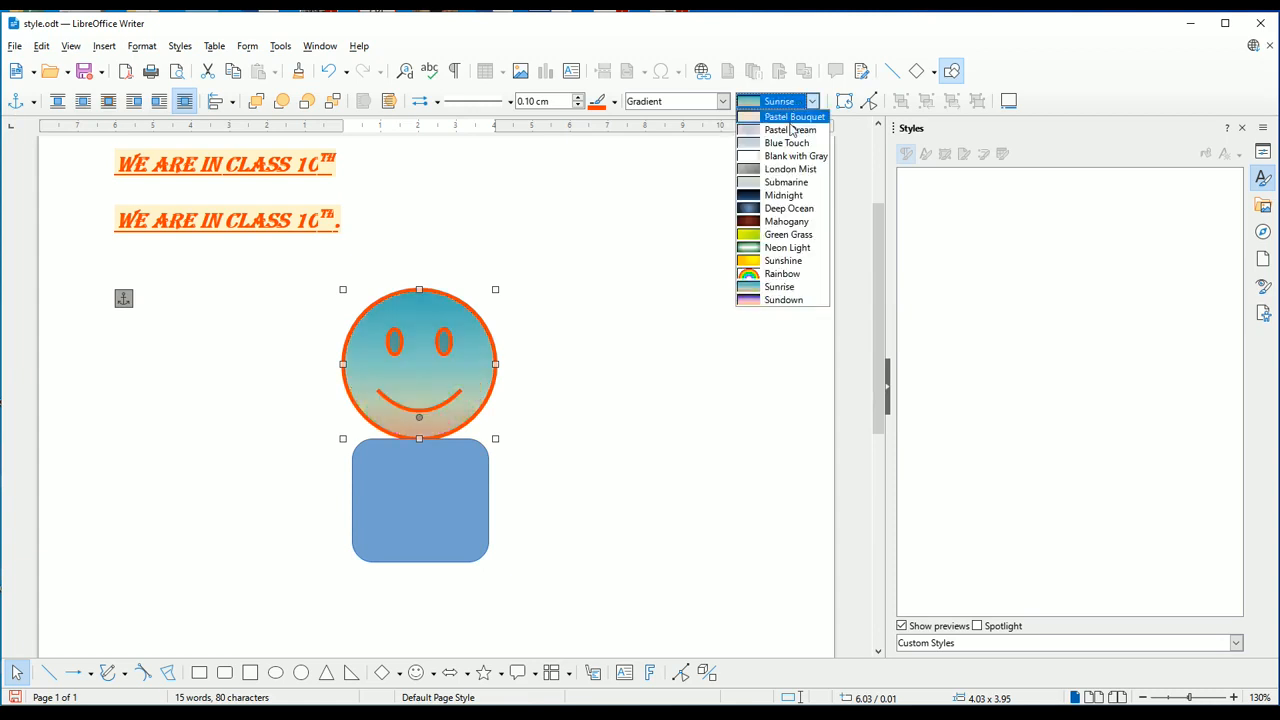
pyautogui.click(790, 169)
# - Try a hatching fill on the smiley face, using Green 90 Degrees Triple
pyautogui.click(722, 101)
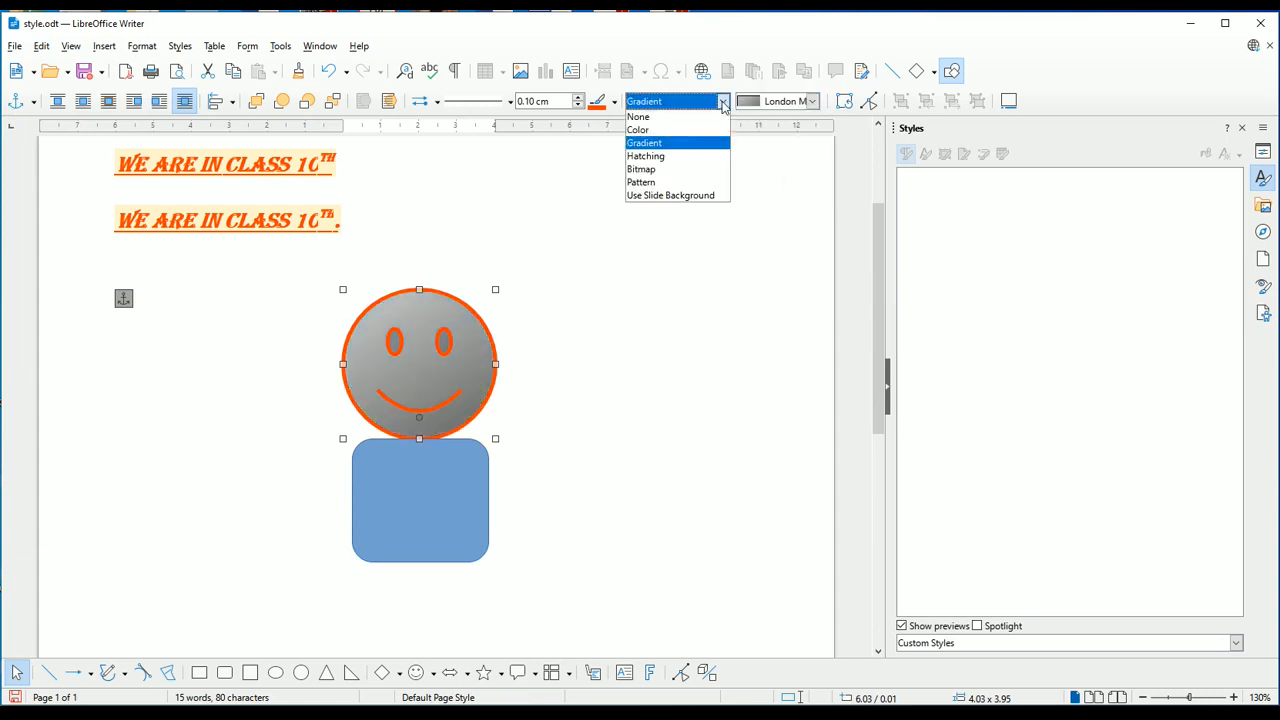
pyautogui.click(671, 160)
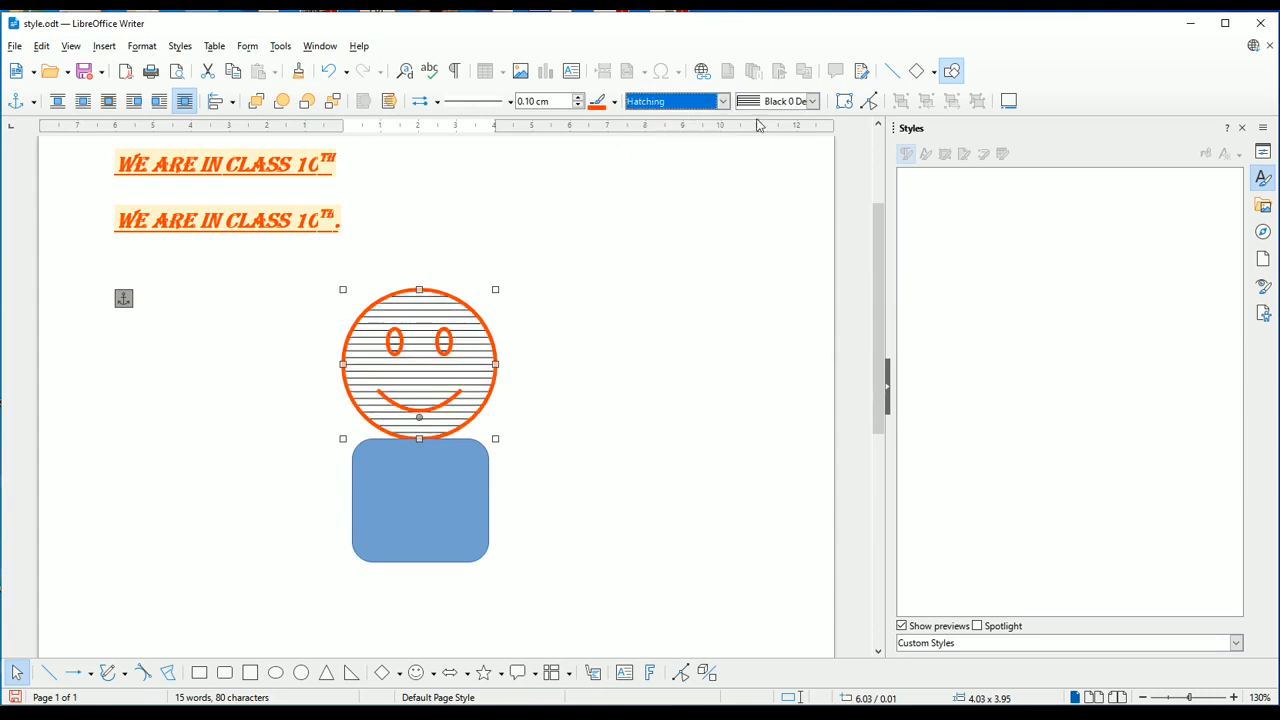
pyautogui.click(811, 101)
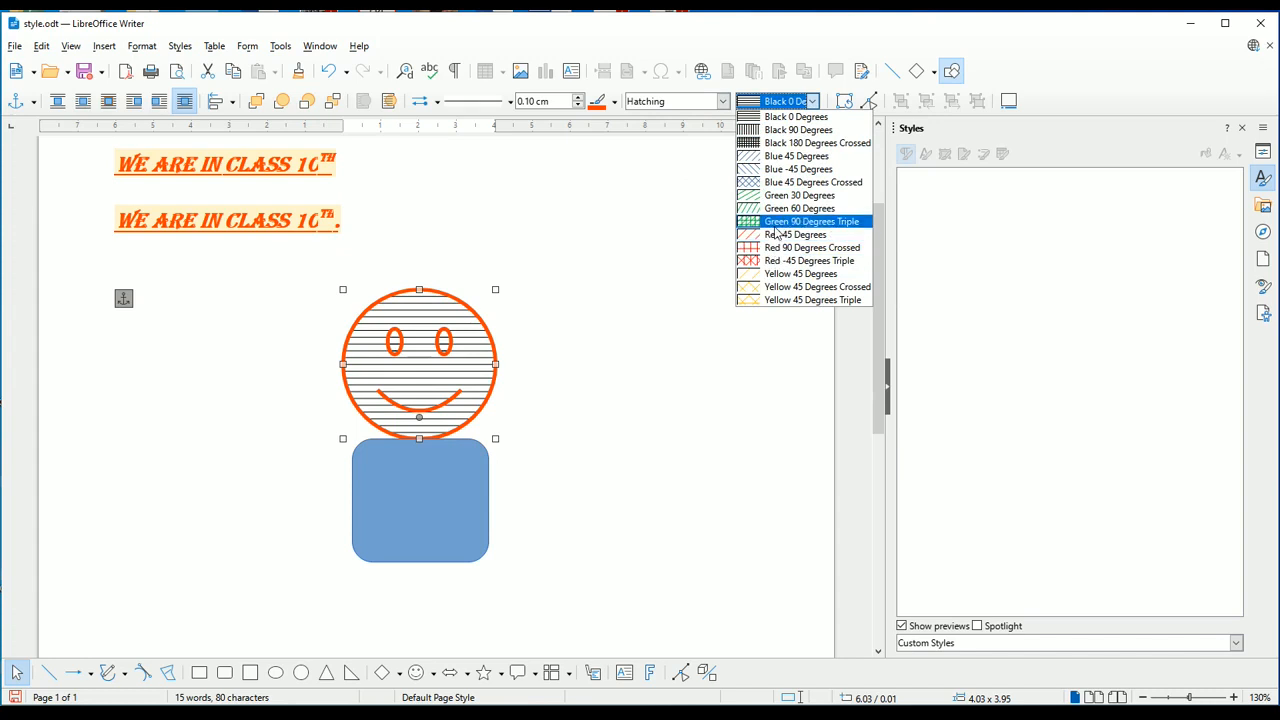
pyautogui.click(772, 221)
# - Try bitmap fills on the smiley face: Bathroom Tiles, Wall of Rock and Brick Wall
pyautogui.click(722, 101)
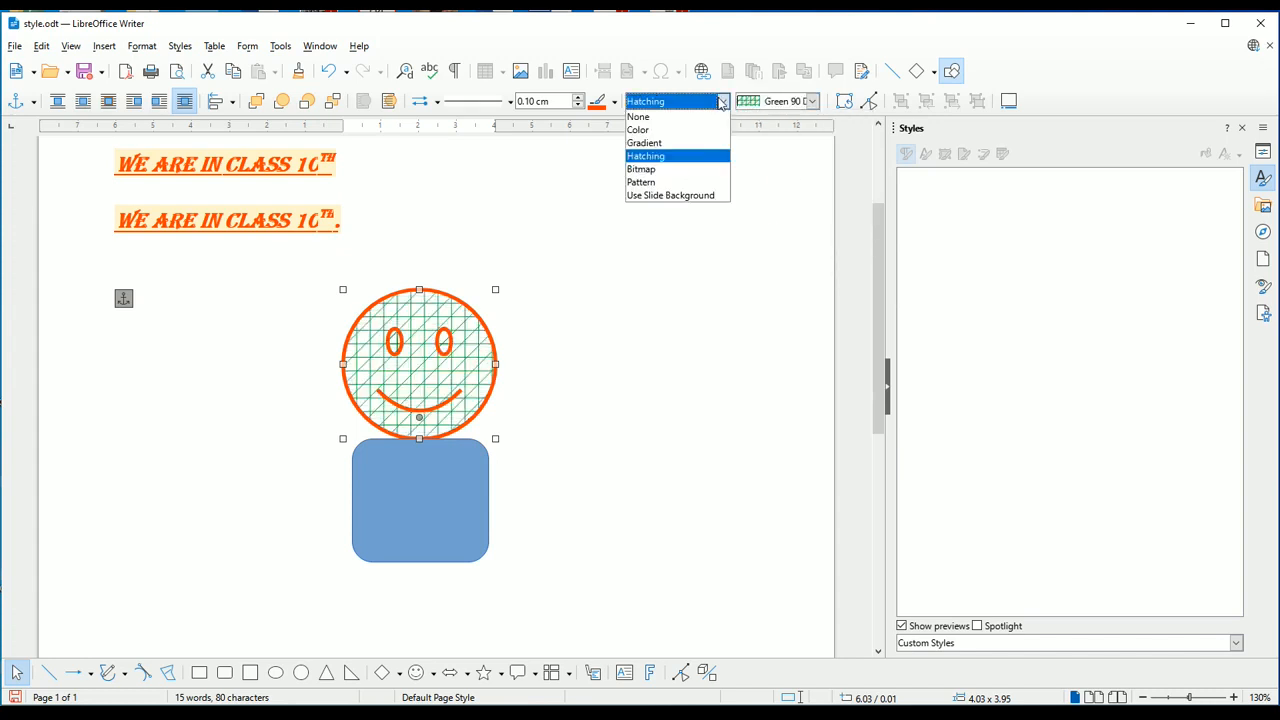
pyautogui.click(668, 172)
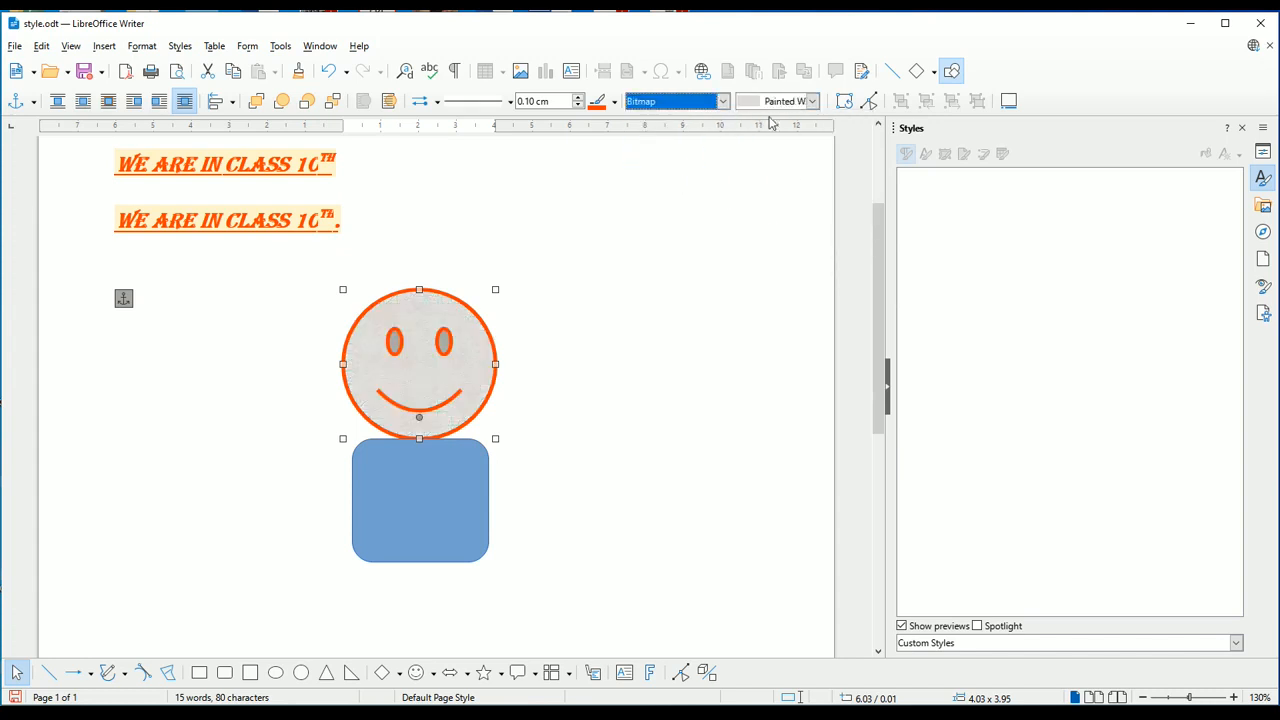
pyautogui.click(810, 102)
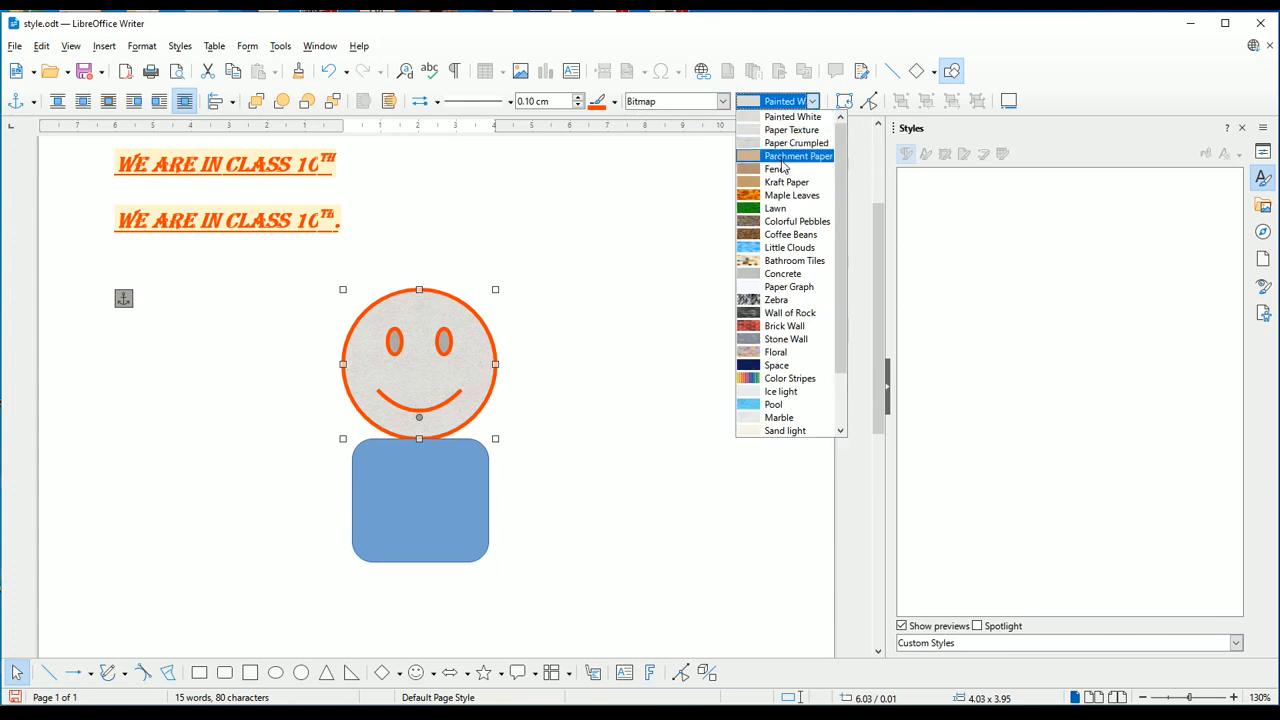
pyautogui.click(770, 262)
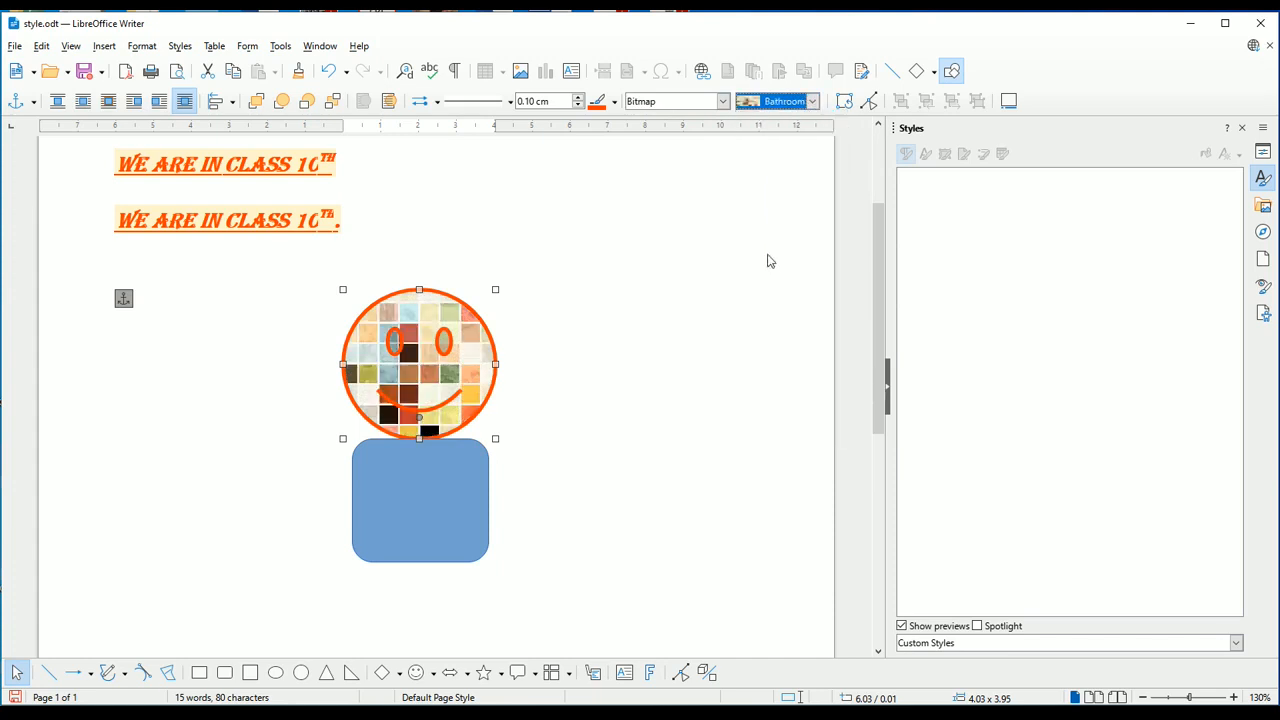
pyautogui.click(798, 104)
pyautogui.click(776, 314)
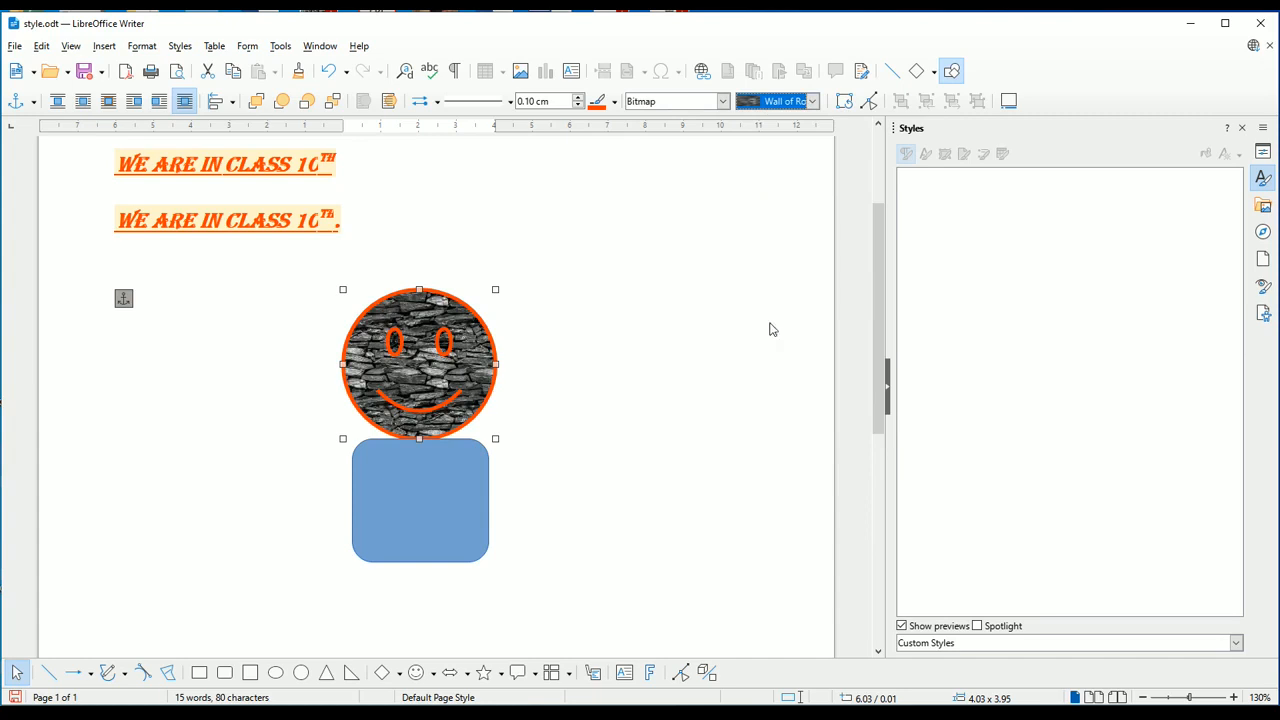
pyautogui.click(772, 102)
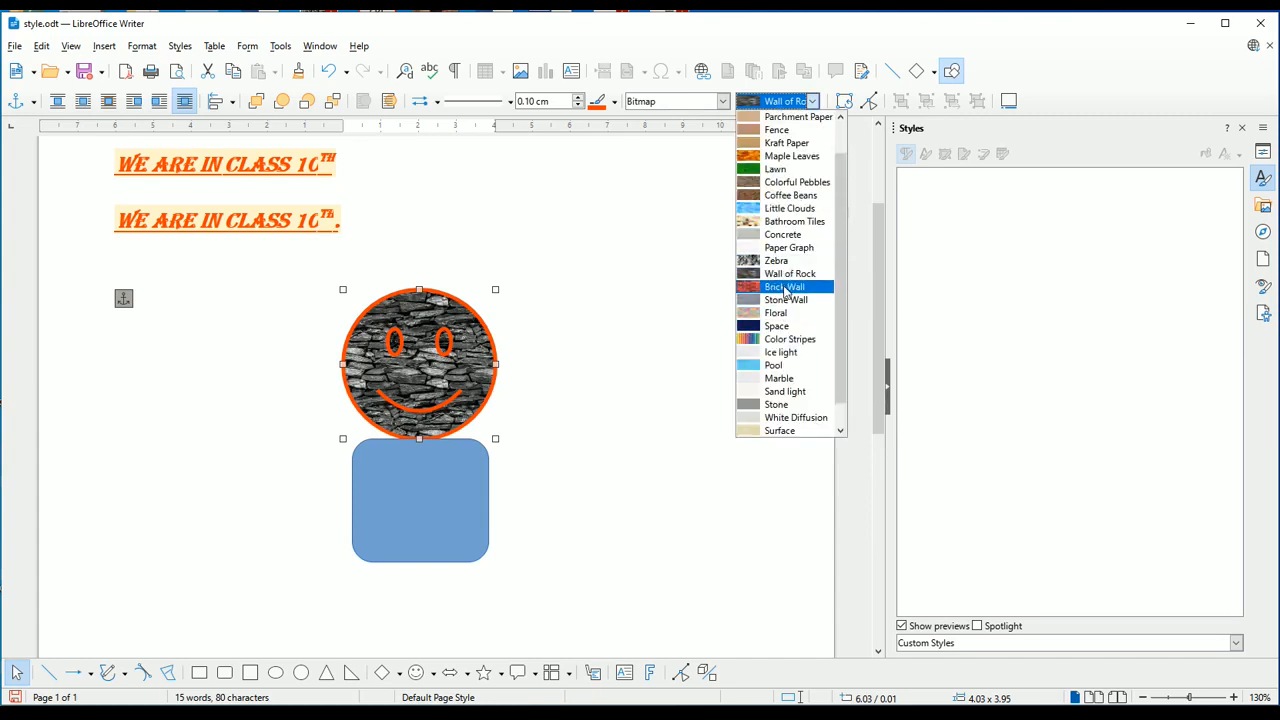
pyautogui.click(766, 287)
# - Try pattern fills on the smiley face: 20 Percent, Horizontal Brick, Weave, Sphere and Large Confetti
pyautogui.click(695, 102)
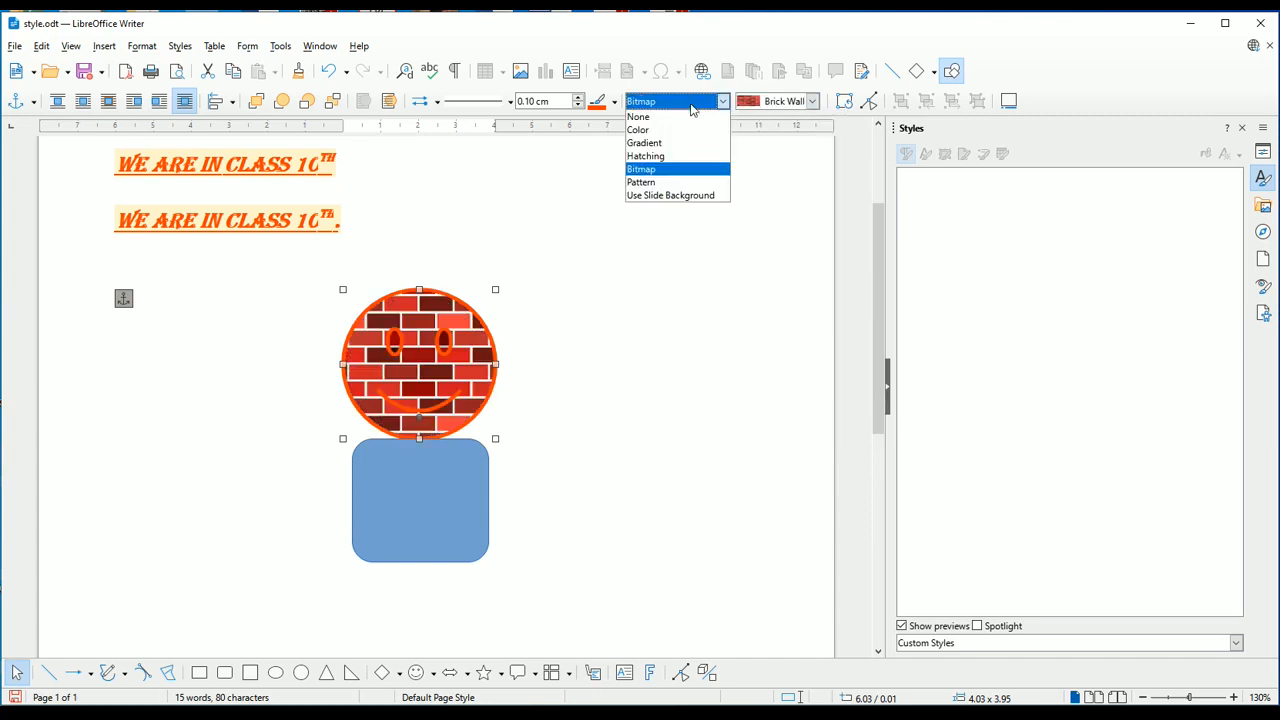
pyautogui.click(671, 184)
pyautogui.click(797, 103)
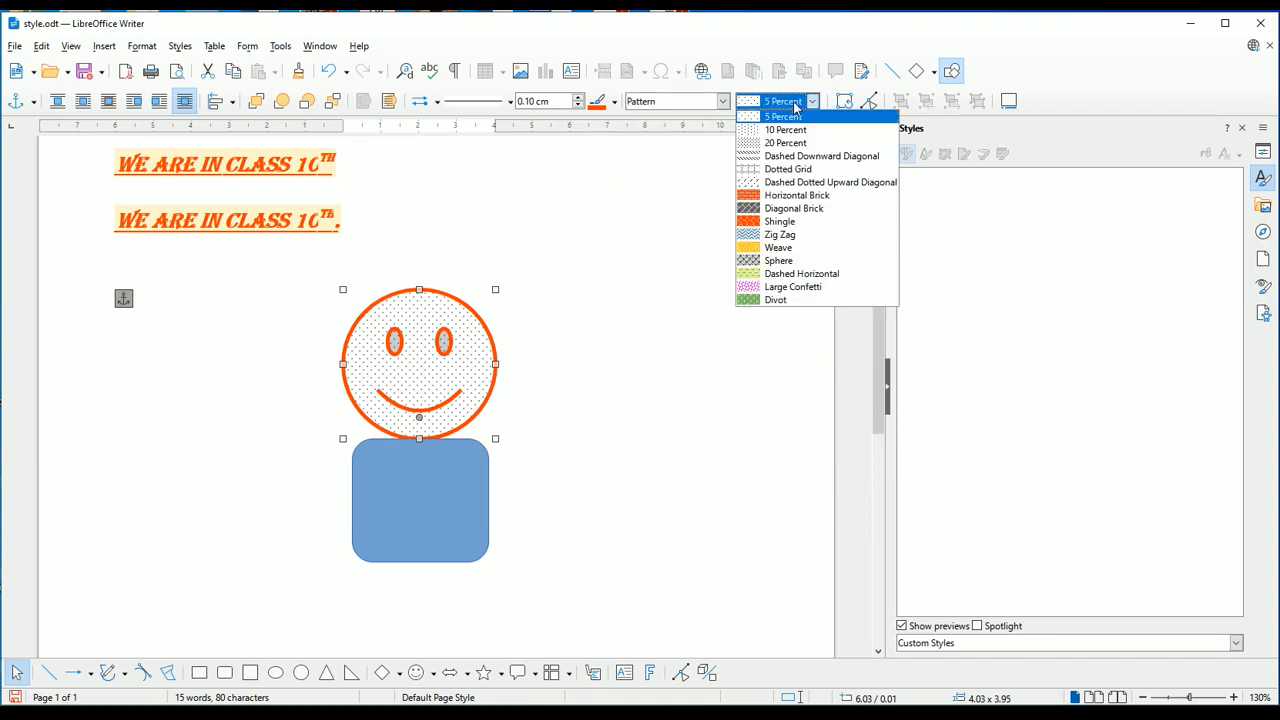
pyautogui.click(790, 143)
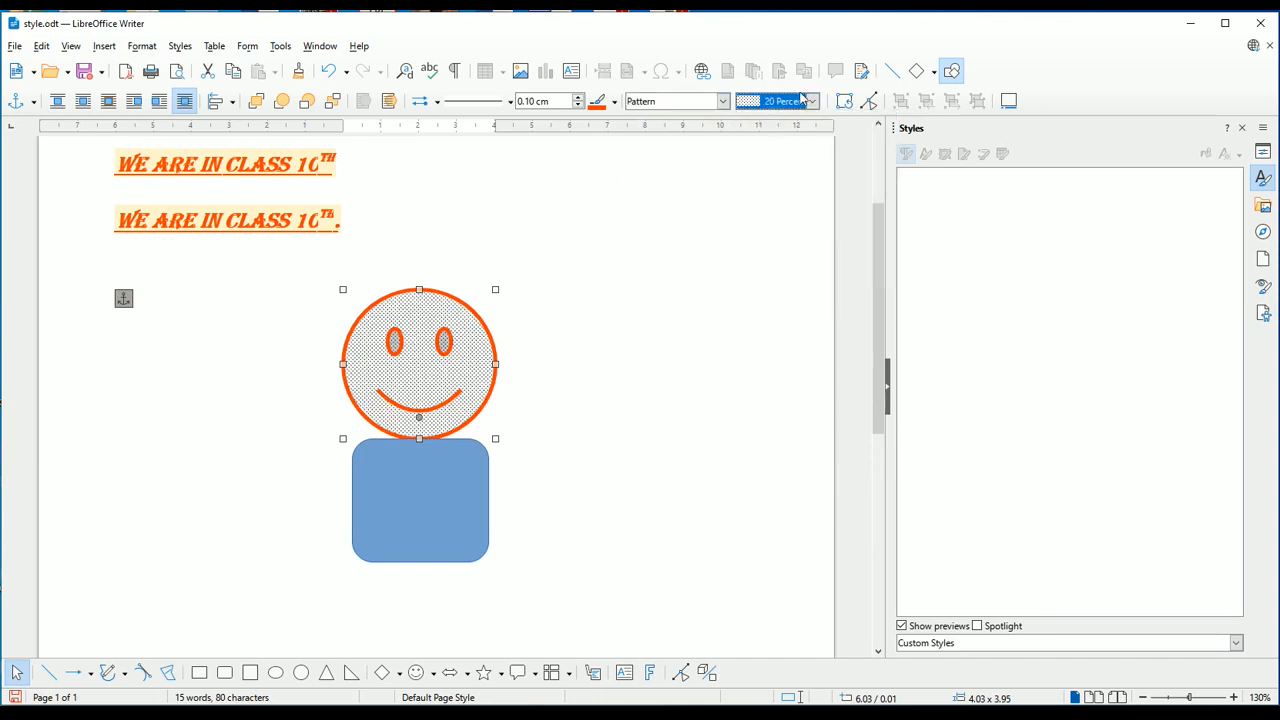
pyautogui.click(802, 102)
pyautogui.click(797, 195)
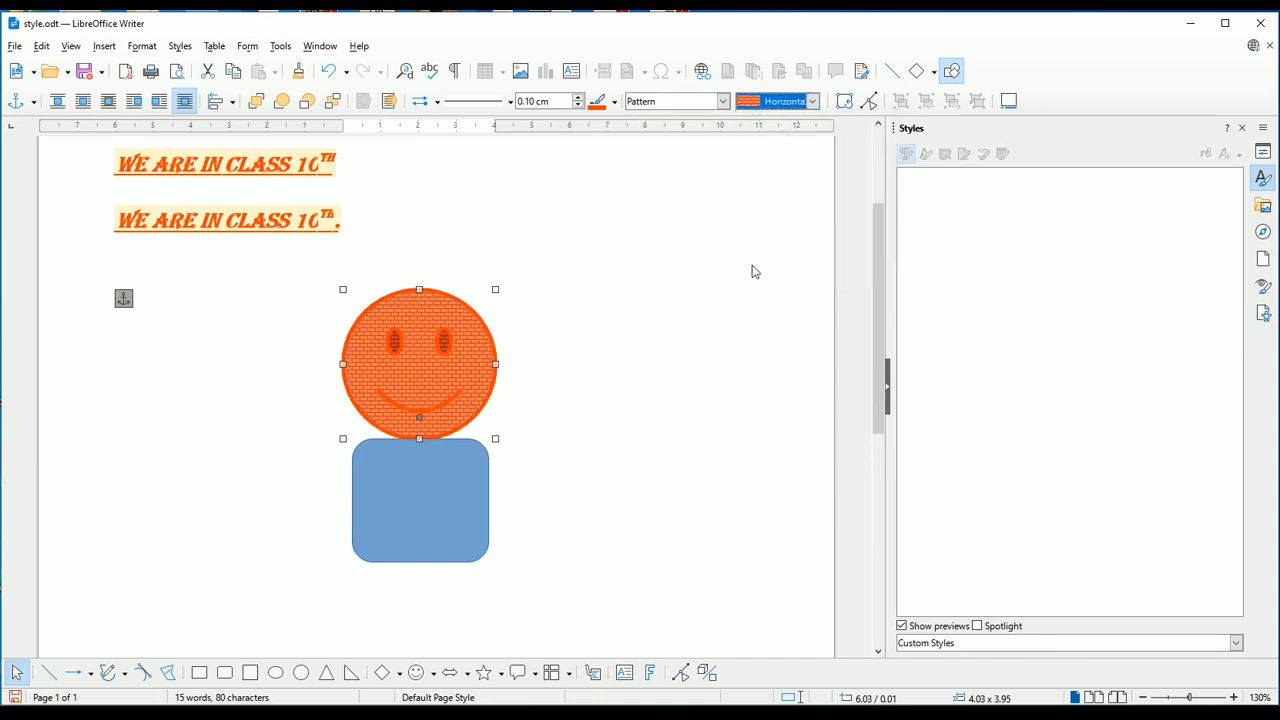
pyautogui.click(785, 102)
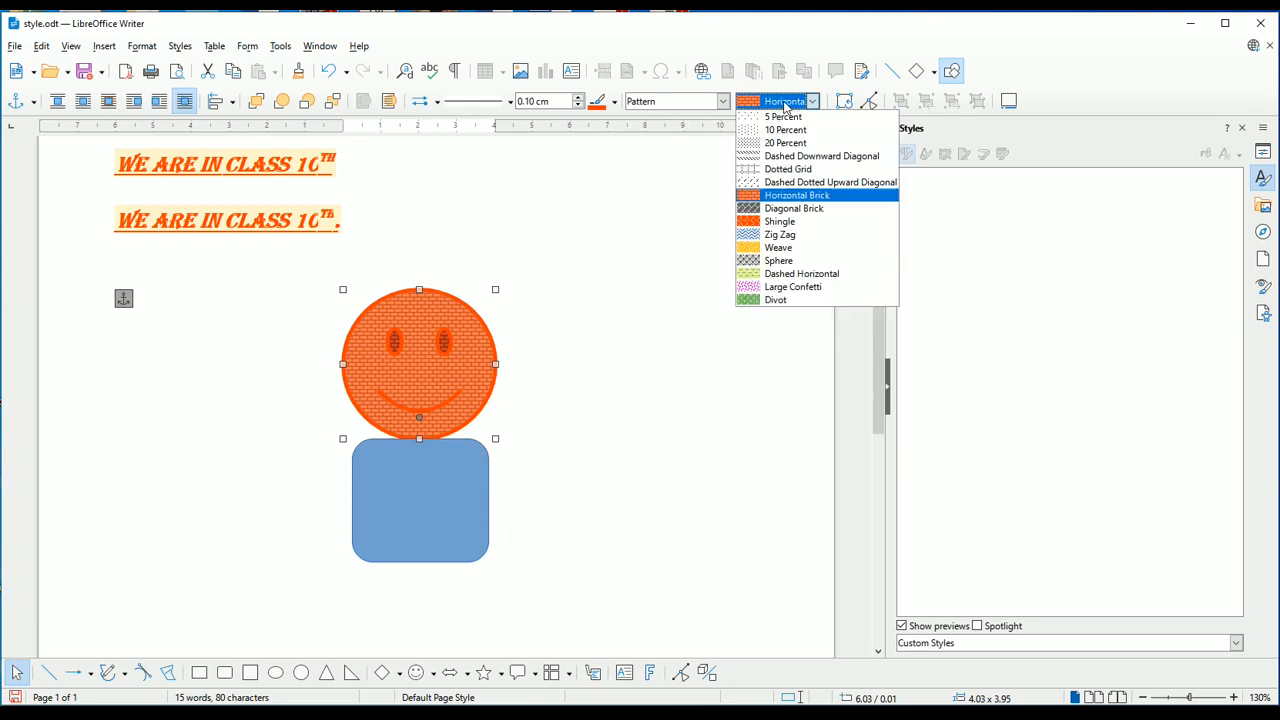
pyautogui.click(786, 247)
pyautogui.click(784, 104)
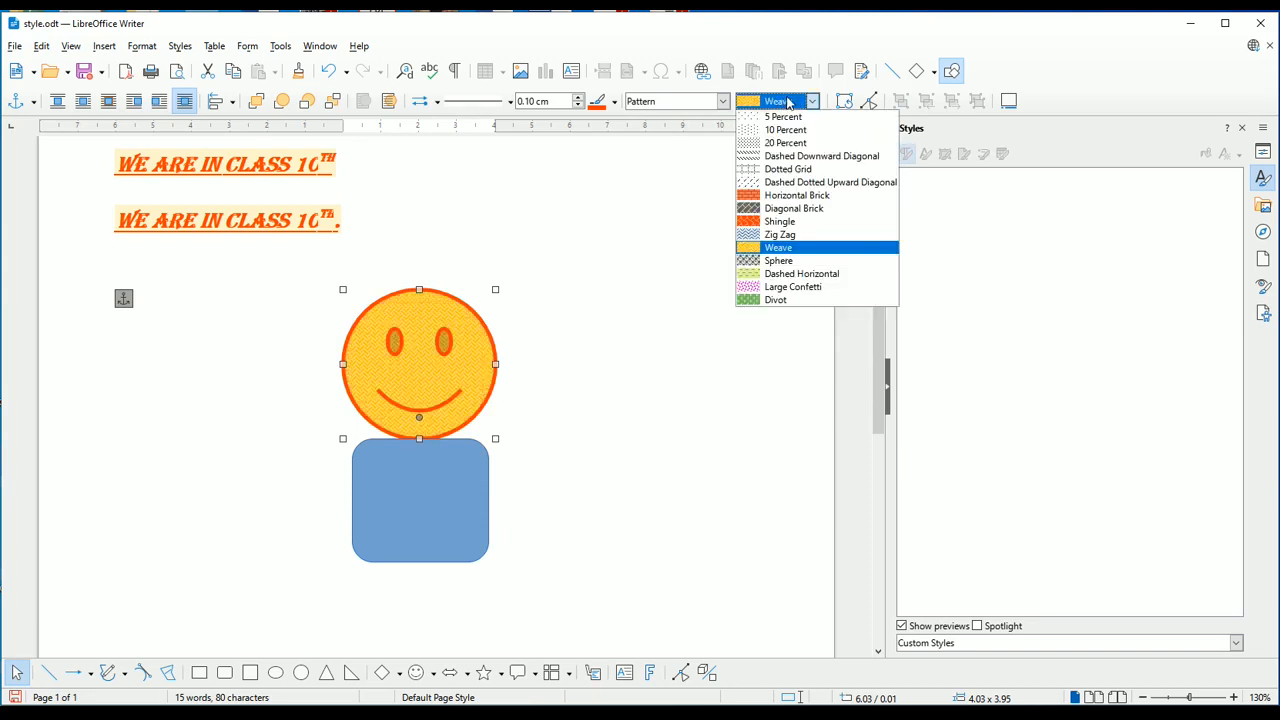
pyautogui.click(771, 263)
pyautogui.click(785, 102)
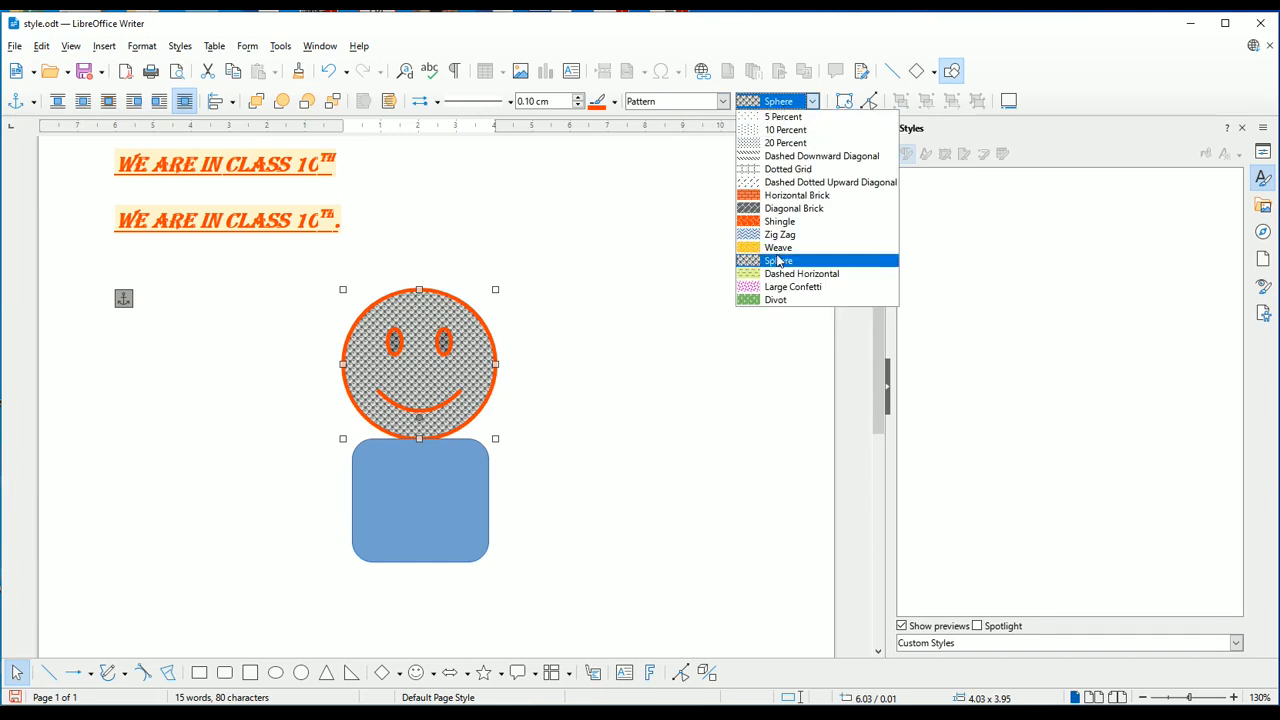
pyautogui.click(778, 290)
# - Switch the smiley face's fill back to plain light yellow colour
pyautogui.click(690, 101)
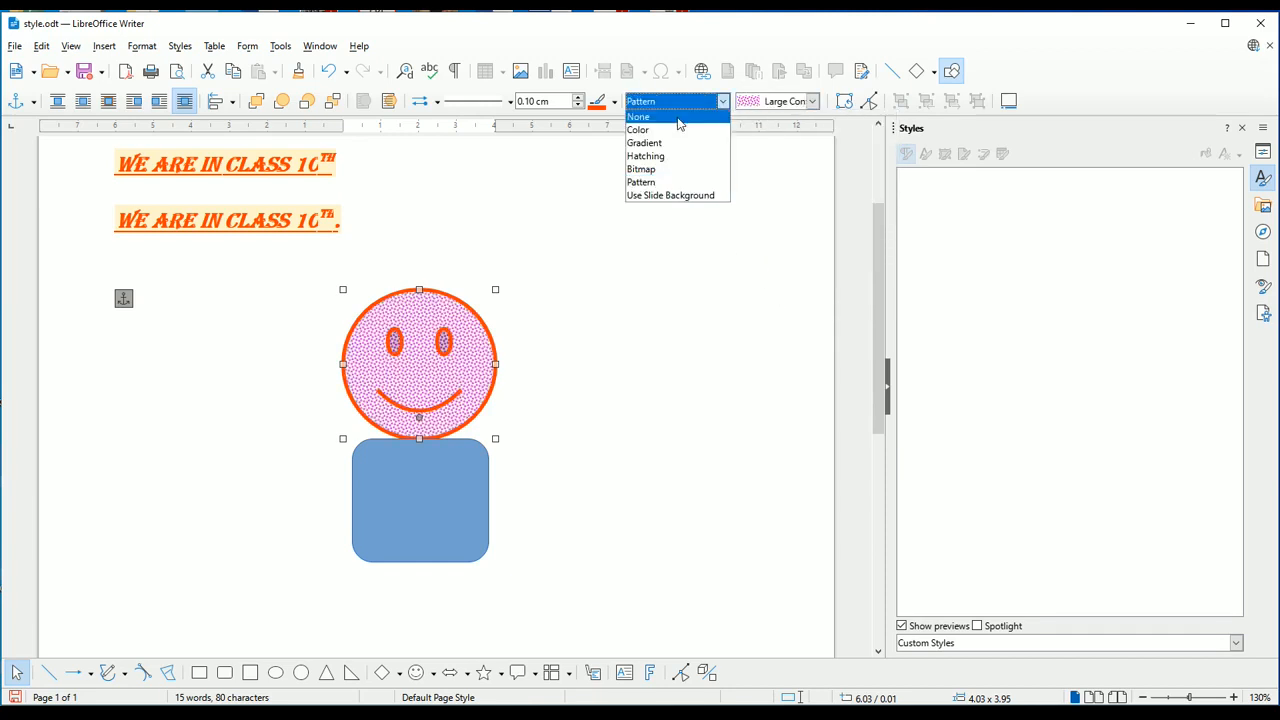
pyautogui.click(677, 127)
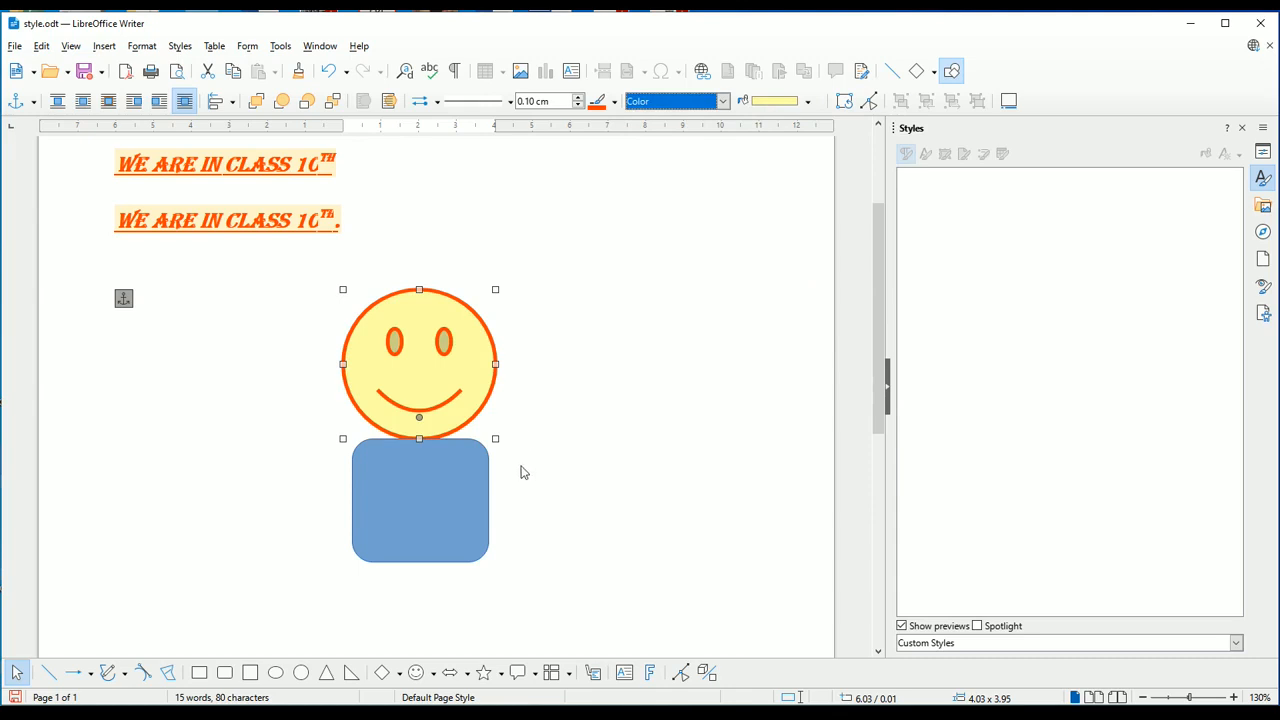
# - Give the rounded rectangle beneath the smiley a 0.10 cm thick outline in Brick orange-red
pyautogui.click(429, 535)
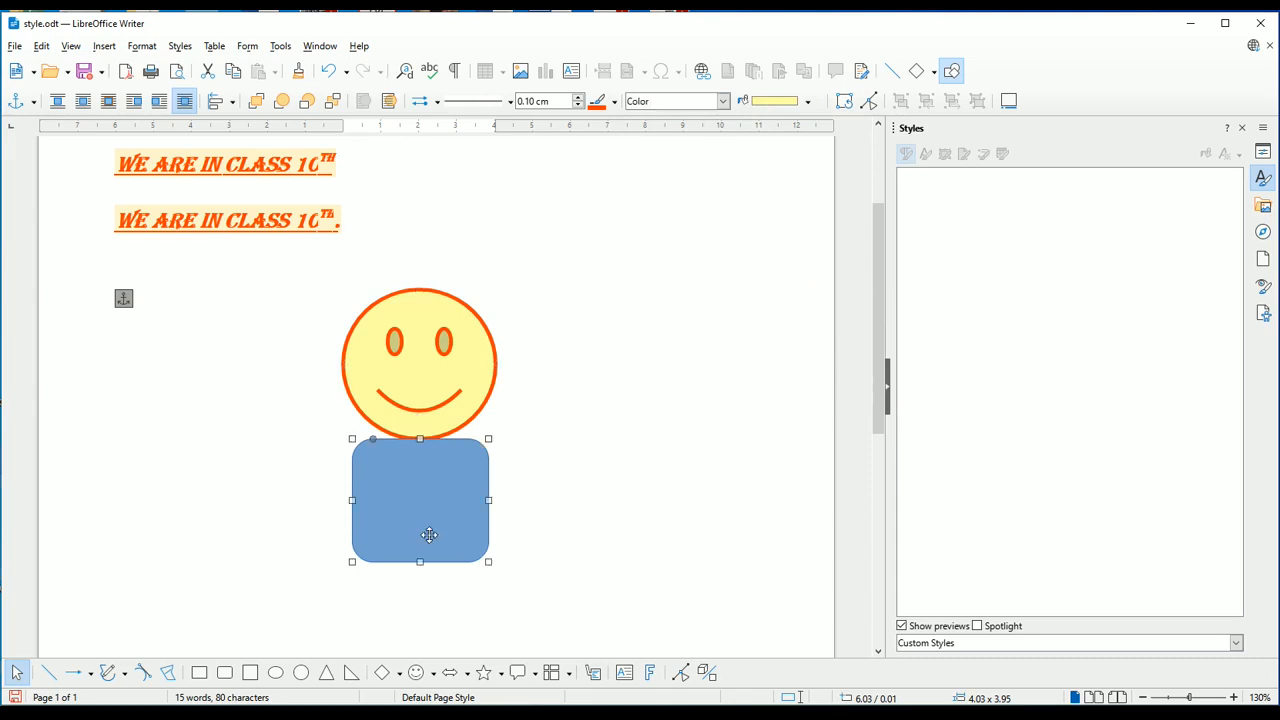
pyautogui.click(578, 96)
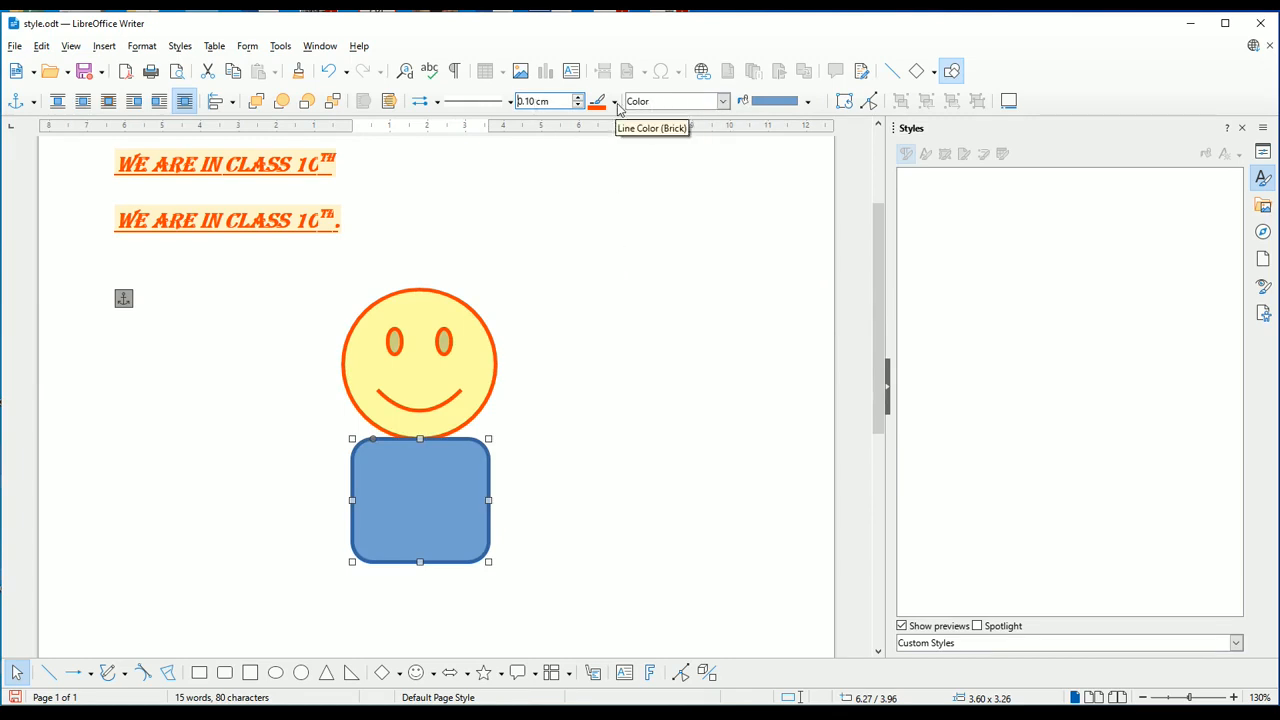
pyautogui.click(613, 101)
pyautogui.click(636, 174)
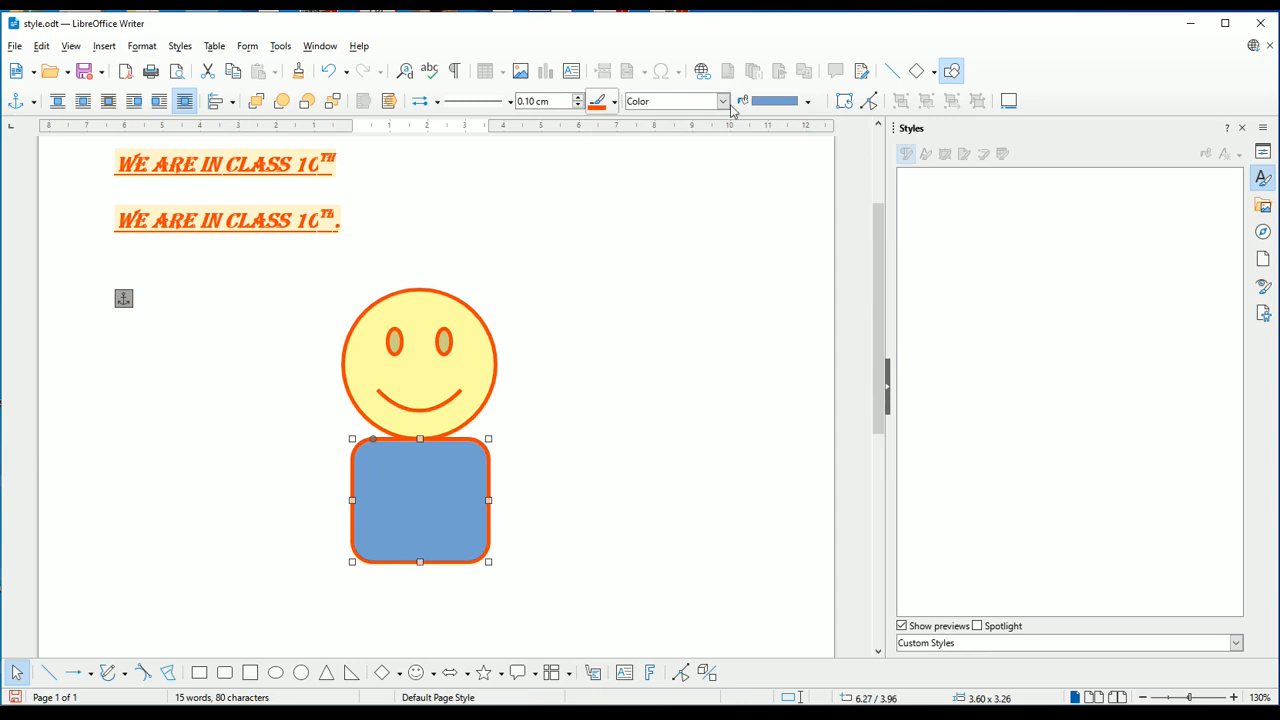
# - Fill the rounded rectangle with bright yellow and deselect it
pyautogui.click(807, 101)
pyautogui.click(747, 152)
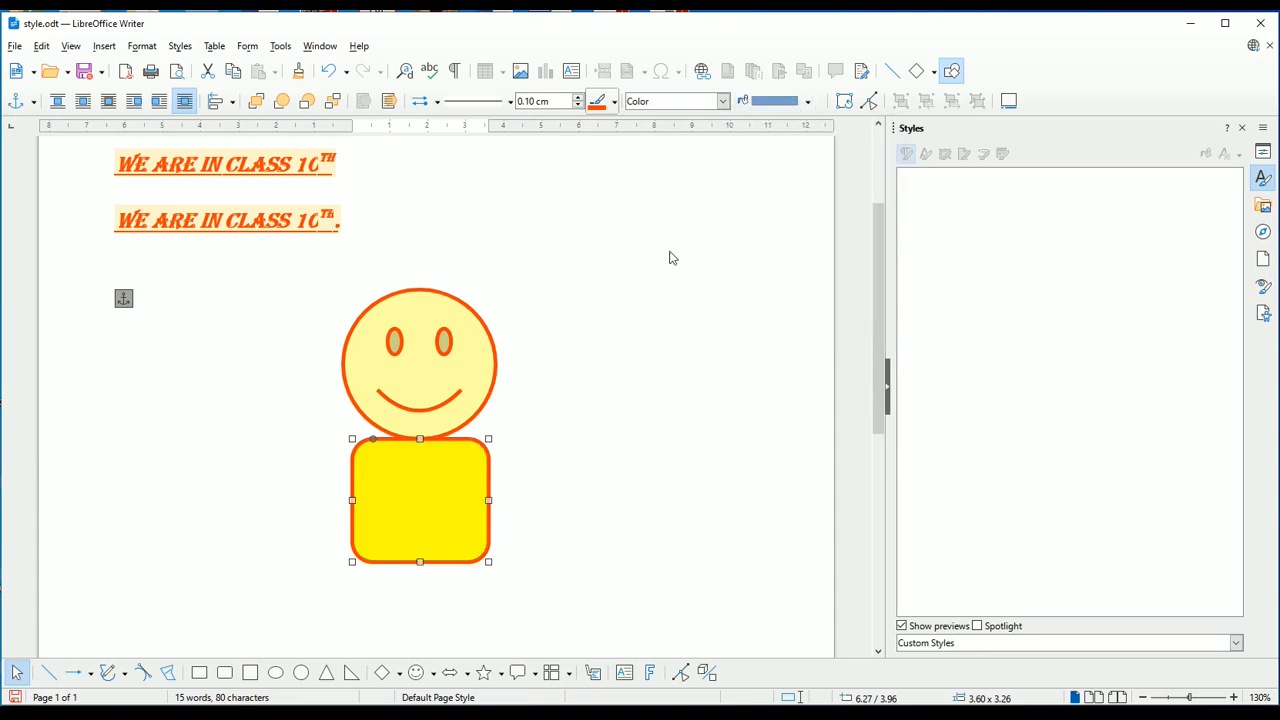
pyautogui.click(671, 371)
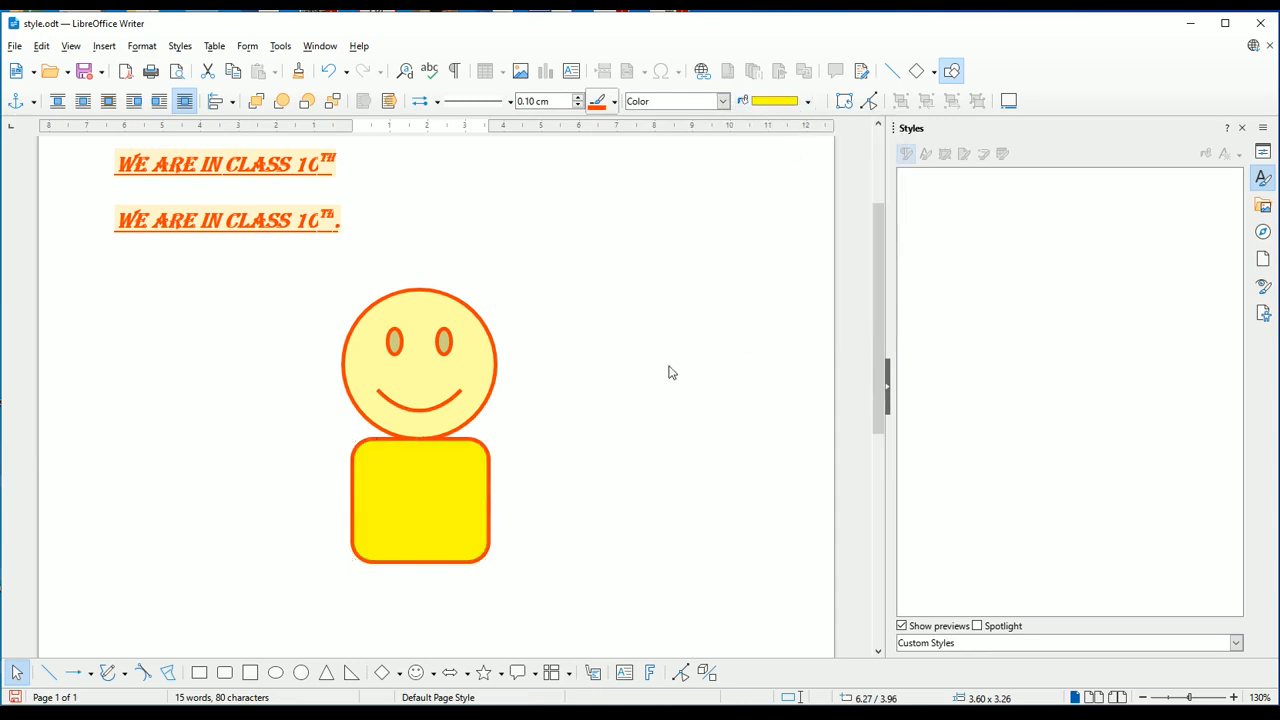
# - Move the smiley face up and to the right, away from the rounded rectangle, to about 9.16 / 0.41
pyautogui.click(429, 391)
pyautogui.click(427, 477)
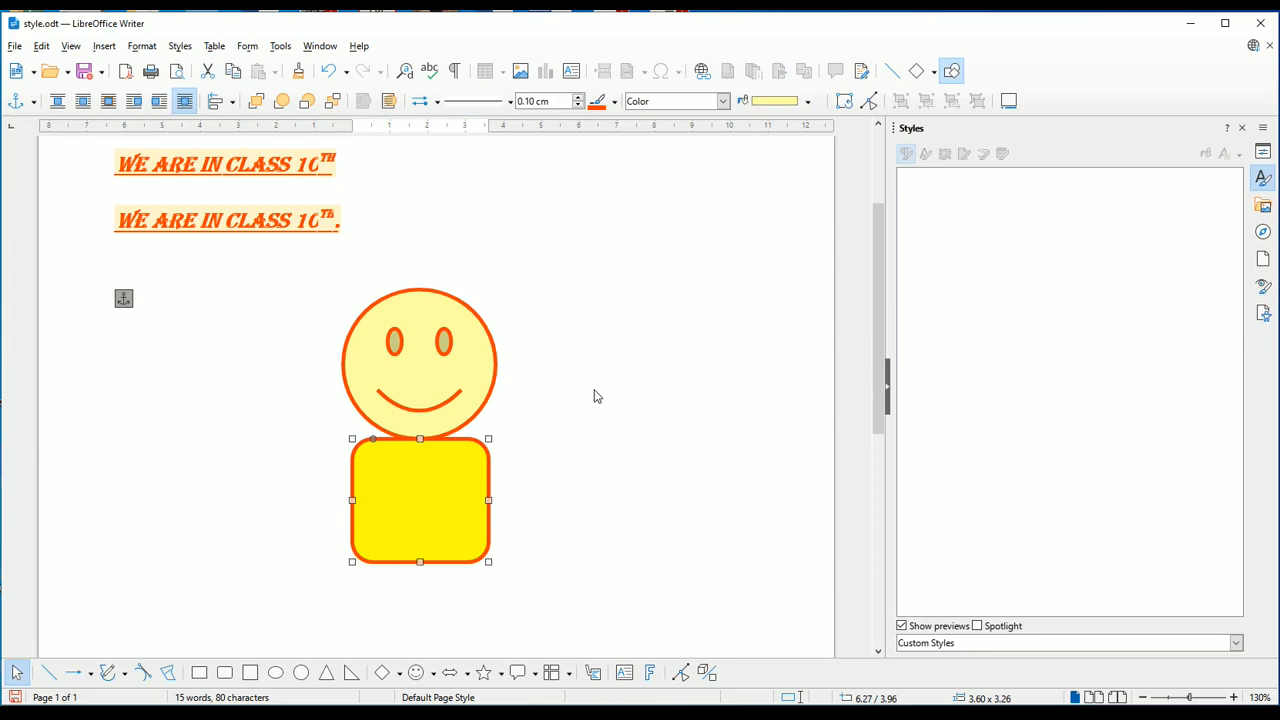
pyautogui.moveTo(417, 369); pyautogui.dragTo(535, 301)
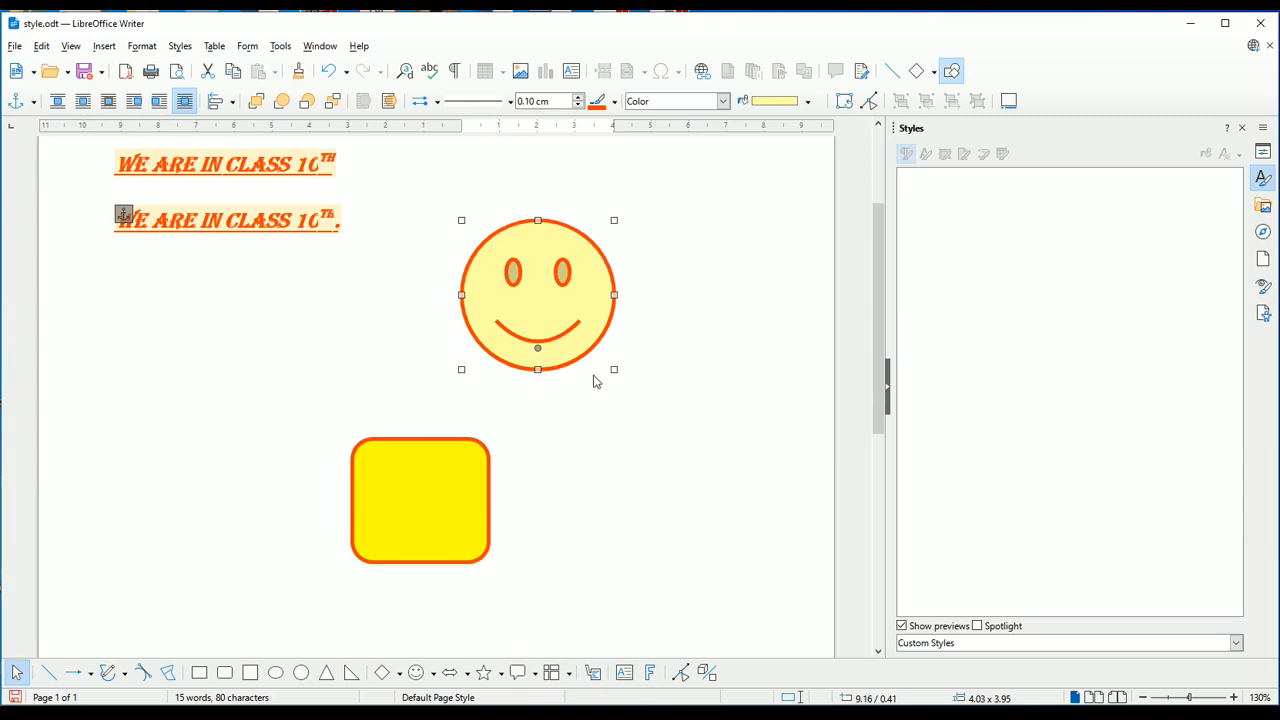
# - Resize the smiley face from its corners and sides to about 6.11 × 5.17 cm and shift it slightly left
pyautogui.moveTo(614, 369); pyautogui.dragTo(665, 413)
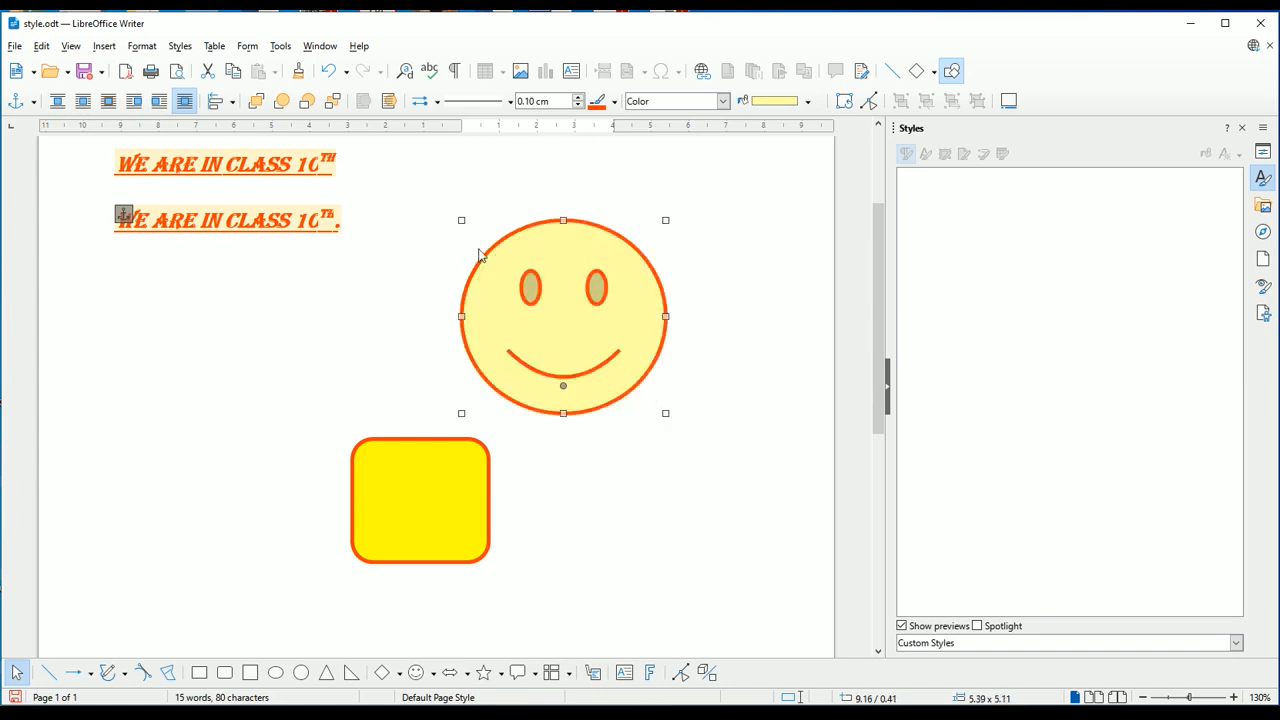
pyautogui.moveTo(461, 220); pyautogui.dragTo(422, 187)
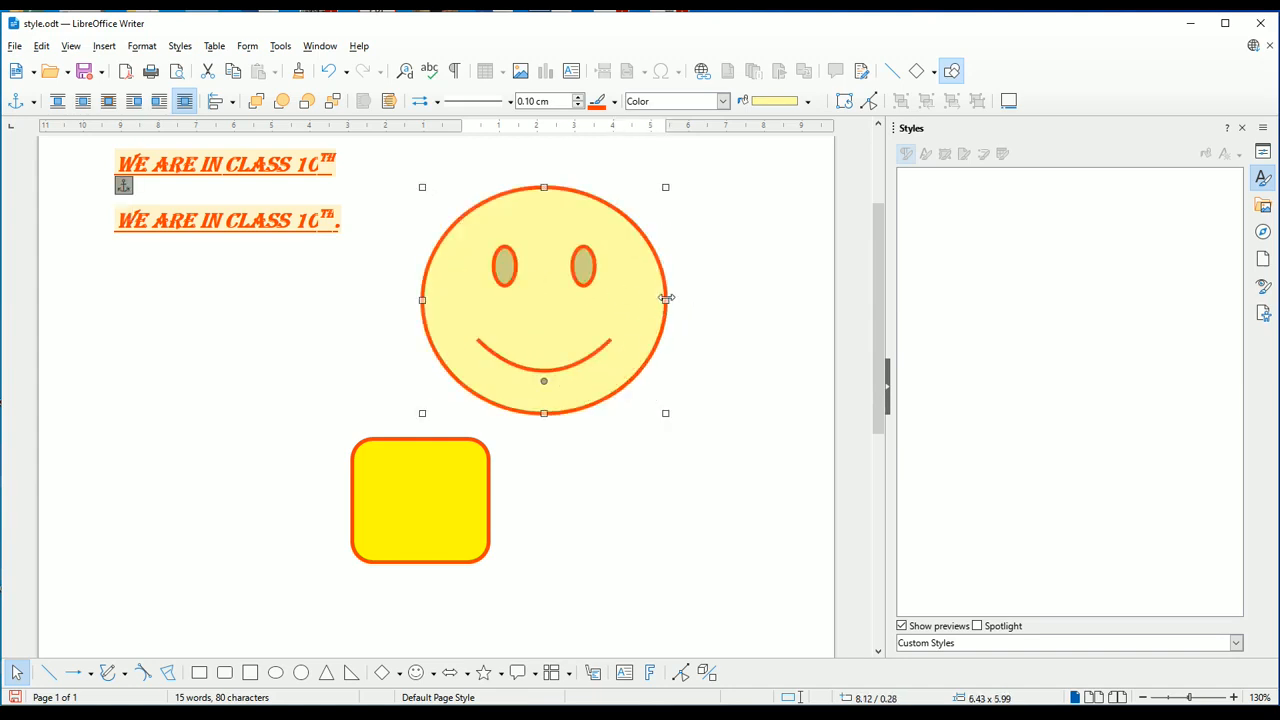
pyautogui.moveTo(666, 298); pyautogui.dragTo(704, 299)
pyautogui.moveTo(422, 299); pyautogui.dragTo(400, 299)
pyautogui.moveTo(552, 187); pyautogui.dragTo(552, 167)
pyautogui.moveTo(400, 167); pyautogui.dragTo(471, 194)
pyautogui.moveTo(600, 291); pyautogui.dragTo(552, 287)
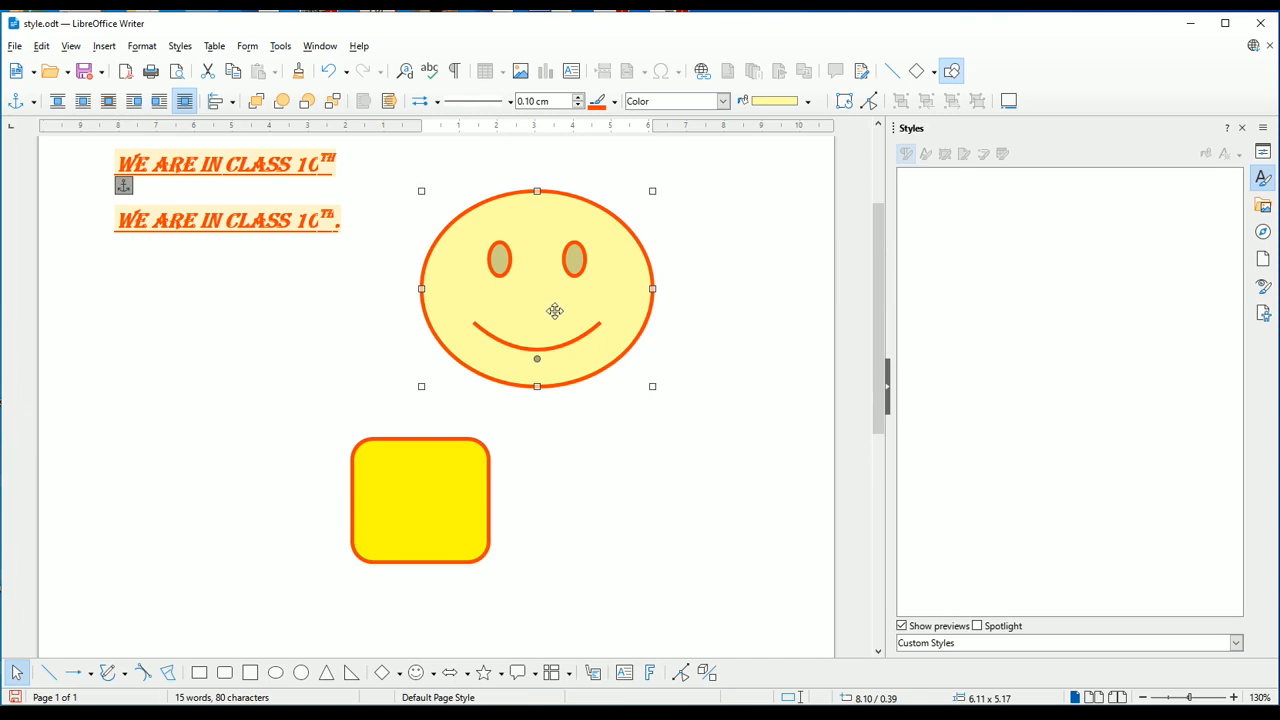
# - Narrow the smiley face to a nearly round shape and place it directly above the rounded rectangle
pyautogui.moveTo(420, 386); pyautogui.dragTo(466, 378)
pyautogui.moveTo(539, 334); pyautogui.dragTo(402, 389)
pyautogui.click(723, 518)
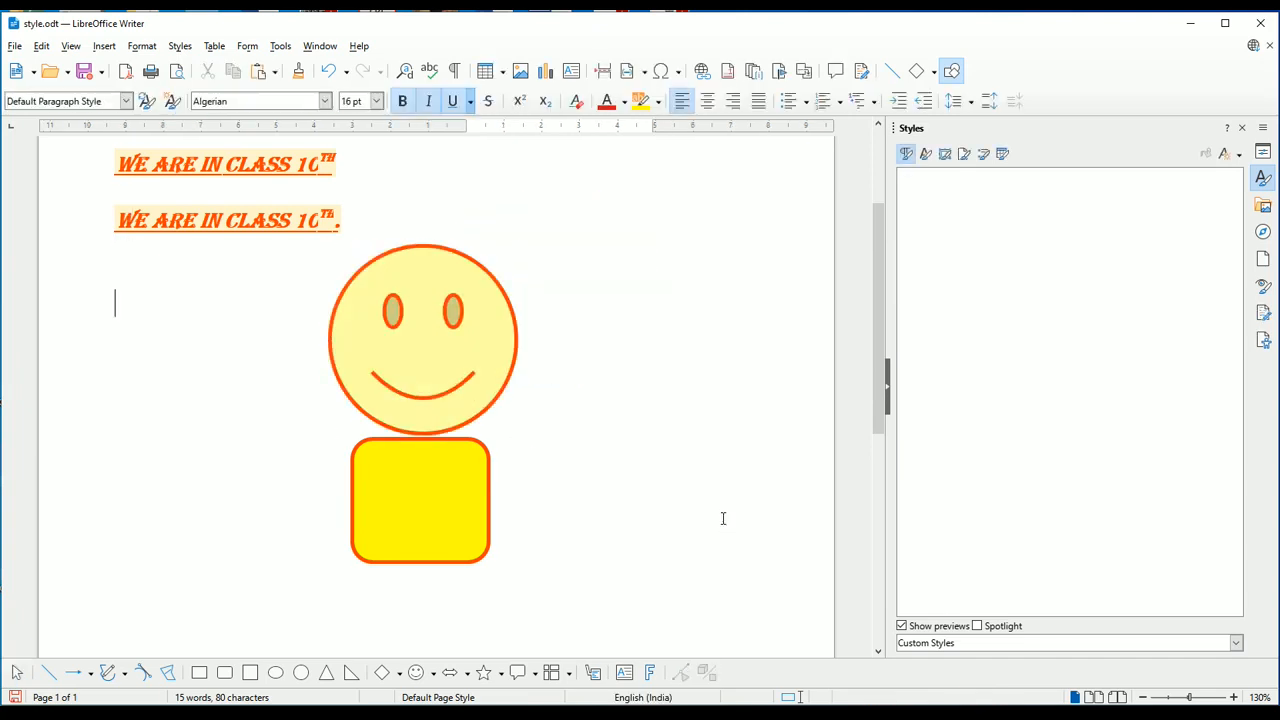